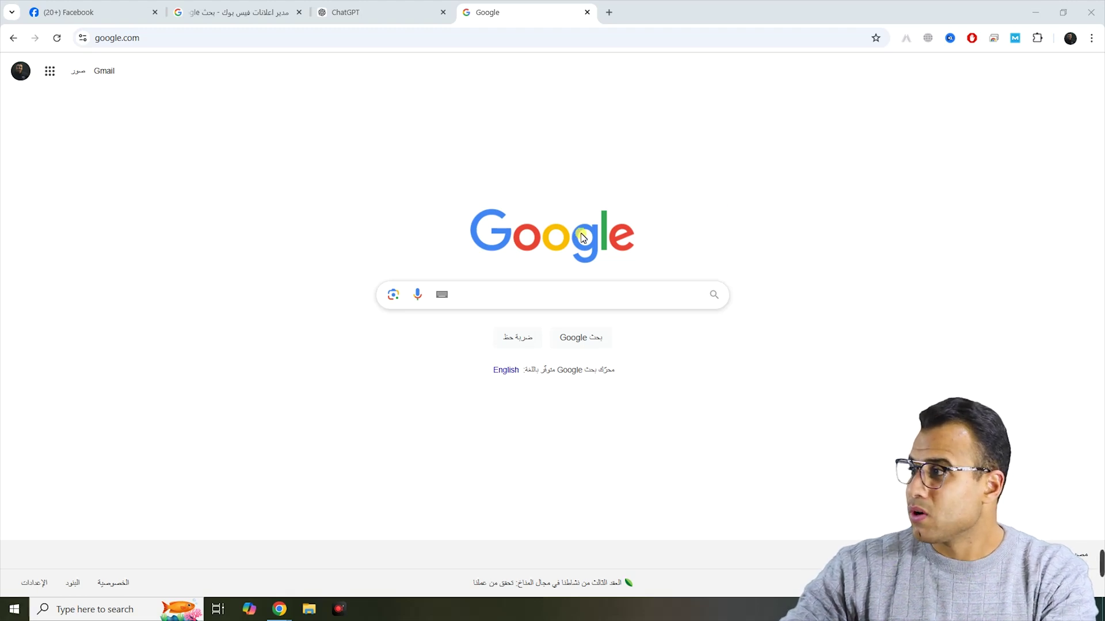
Open Meta Ads Manager from the first result of the existing Google search and continue to the campaigns page.
left_click(282, 11)
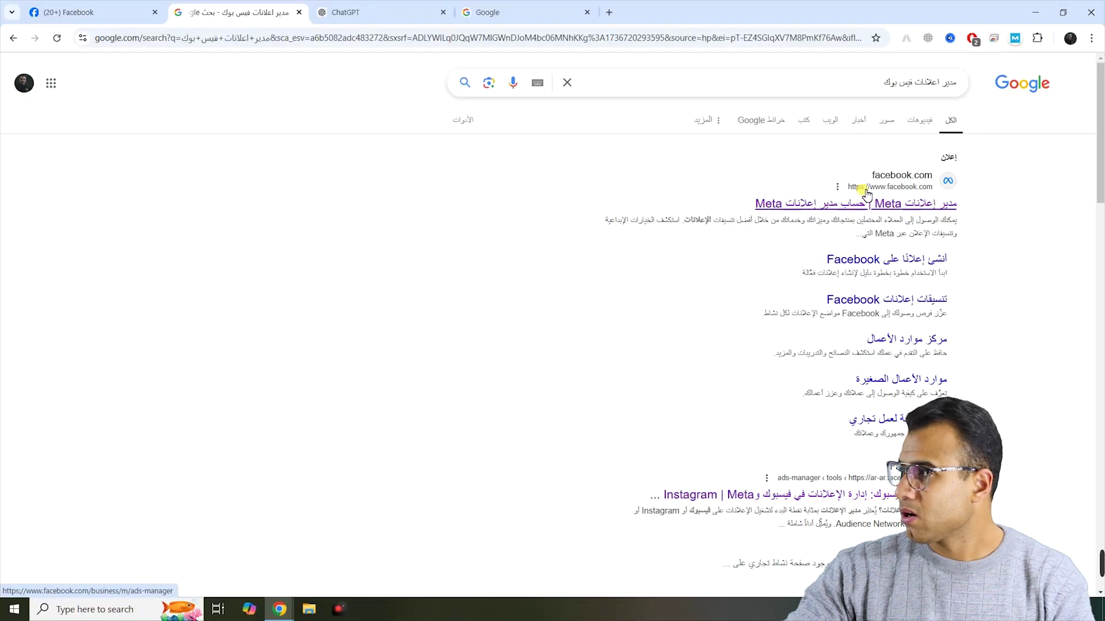
left_click(867, 201)
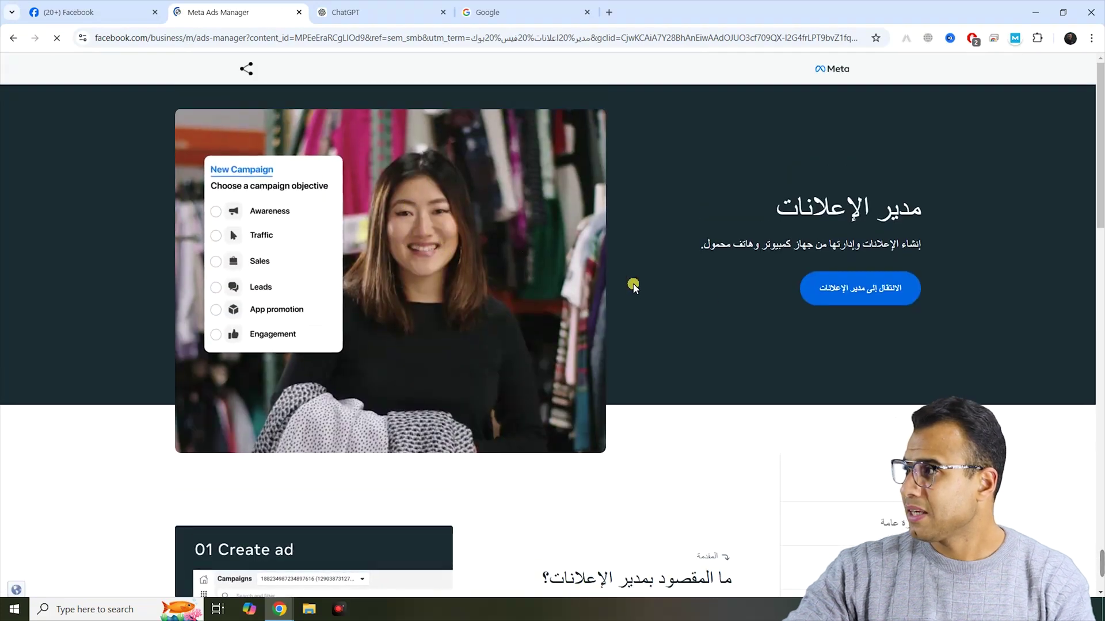
left_click(869, 293)
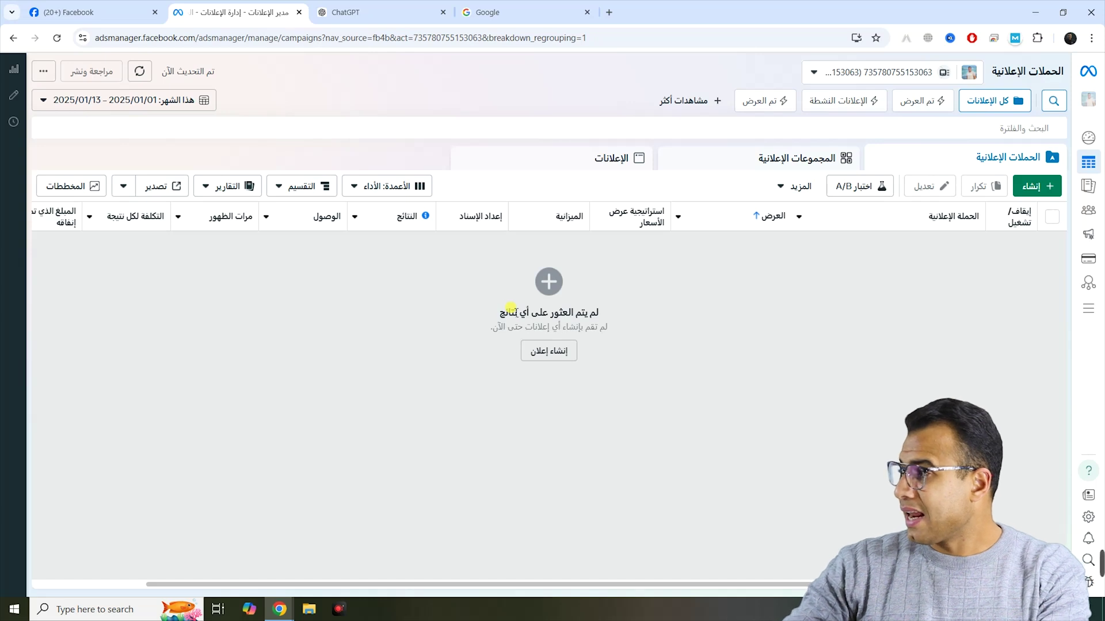
Open the ad account's payment settings and check the available funds balance.
left_click(1088, 520)
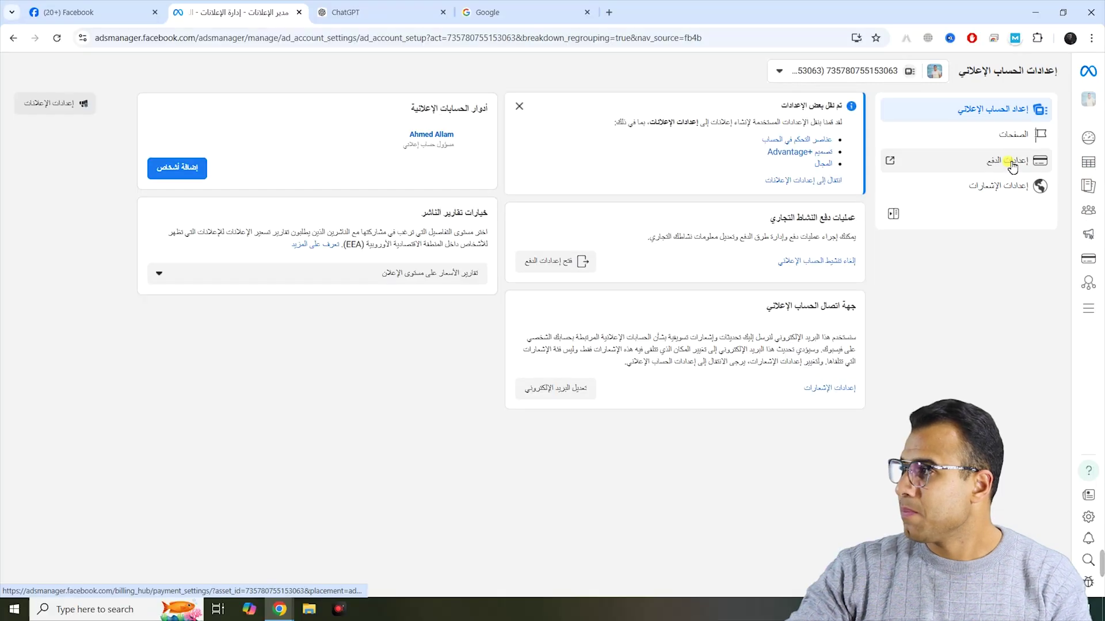
left_click(1008, 164)
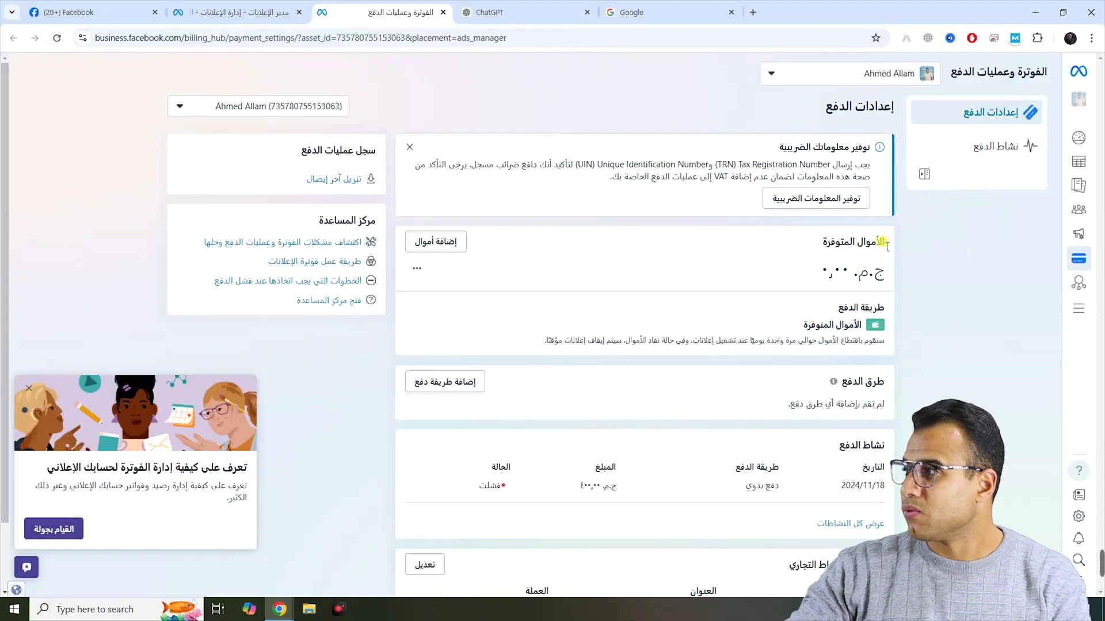
left_click_drag(889, 245, 886, 269)
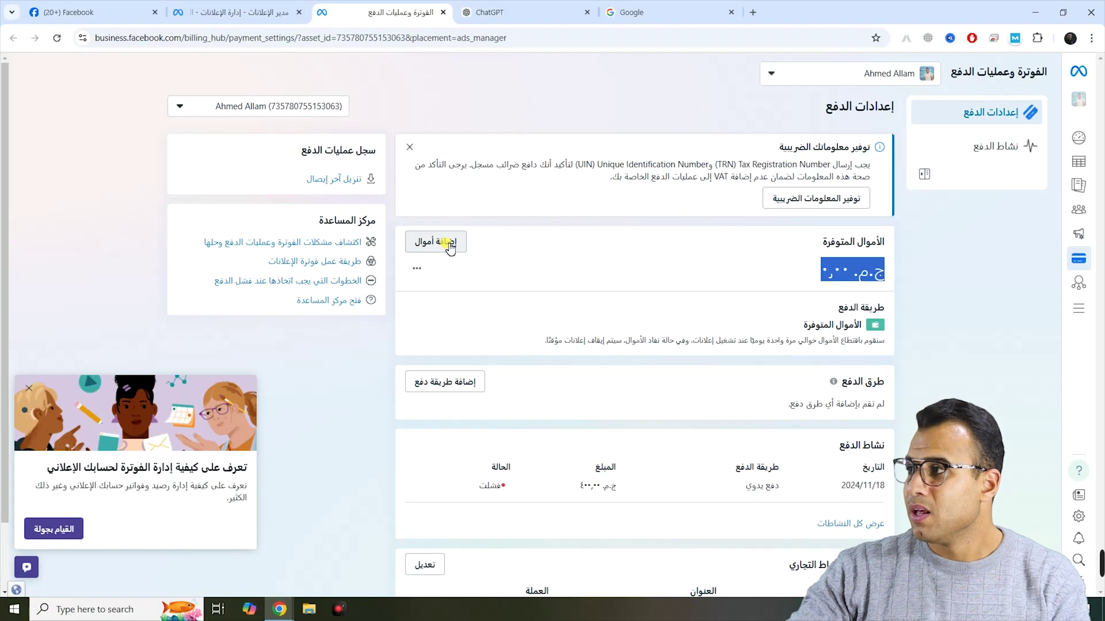
Try to add 3,000 EGP to the ad account's available funds with Local Cards as the payment method.
left_click(449, 246)
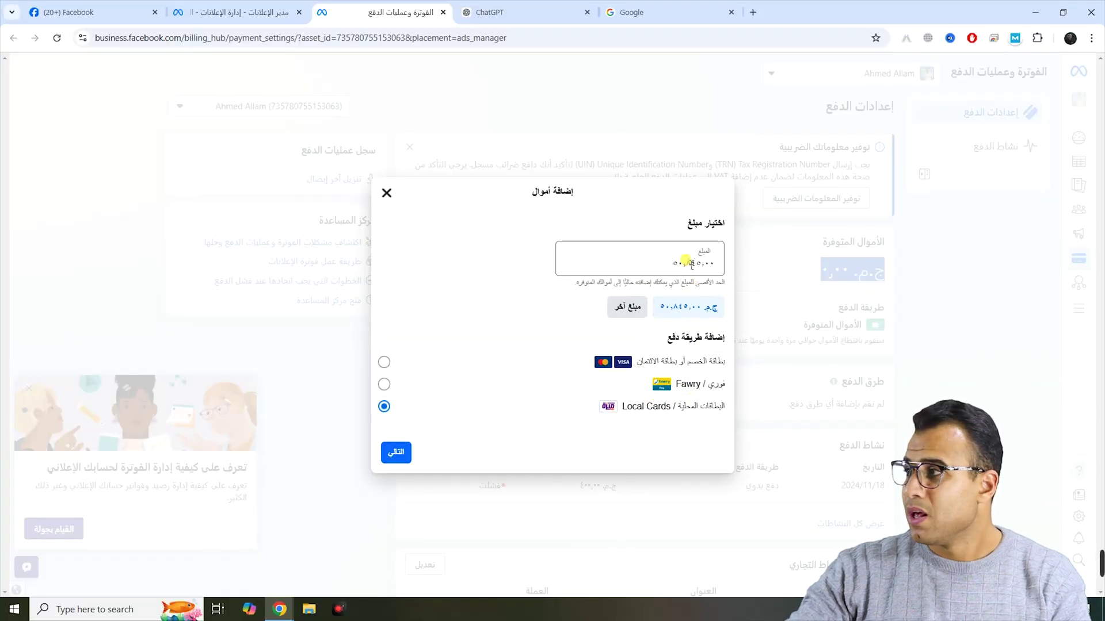
double_click(686, 261)
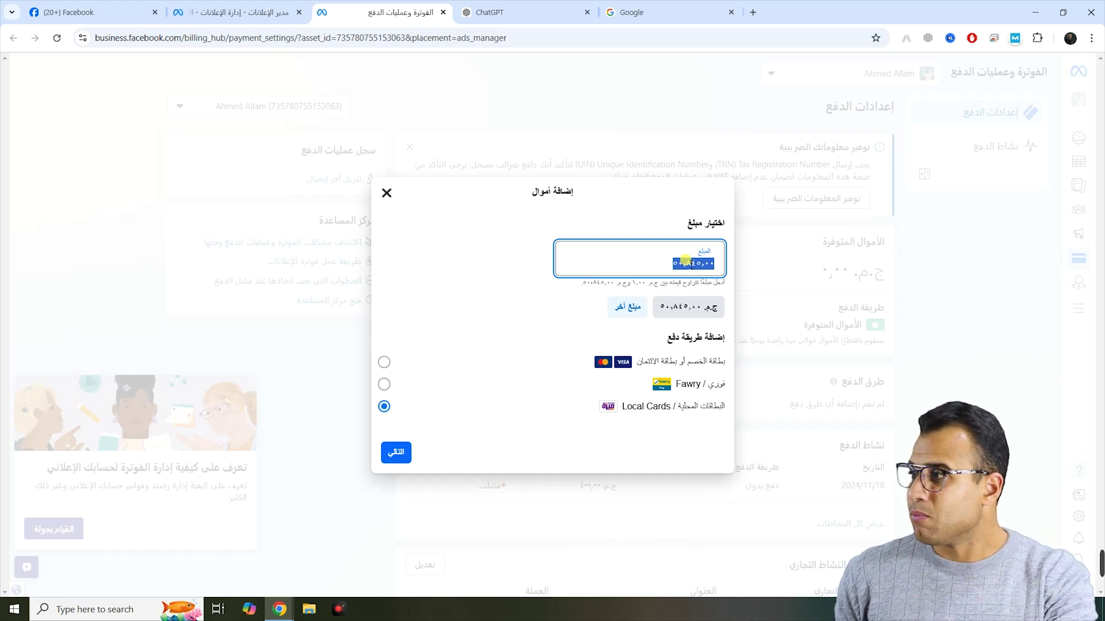
type("23000")
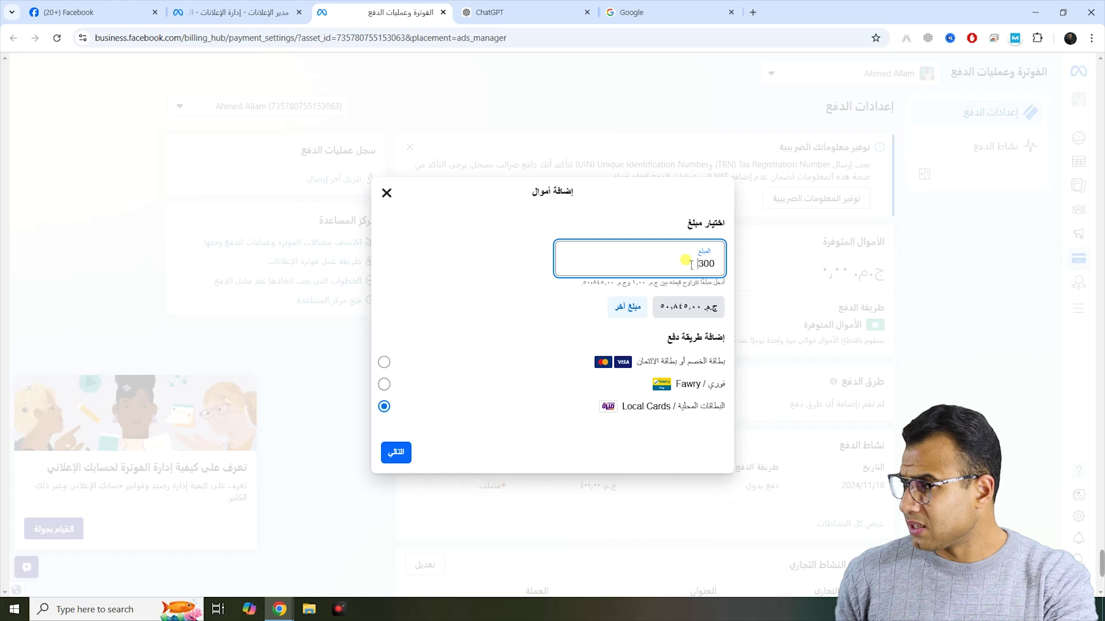
left_click(584, 229)
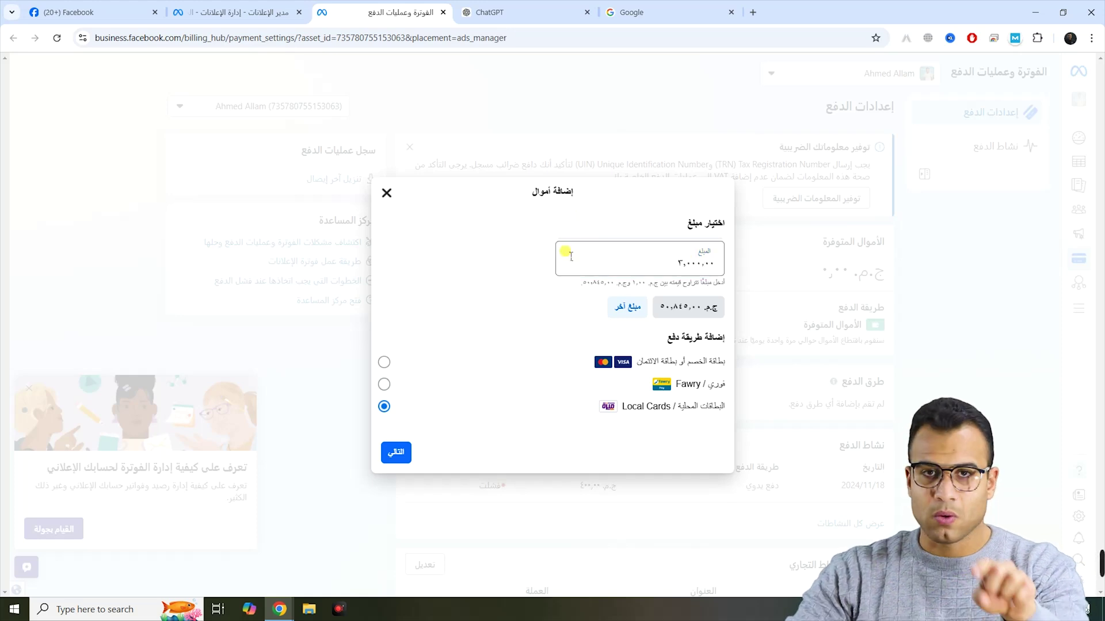
left_click(398, 454)
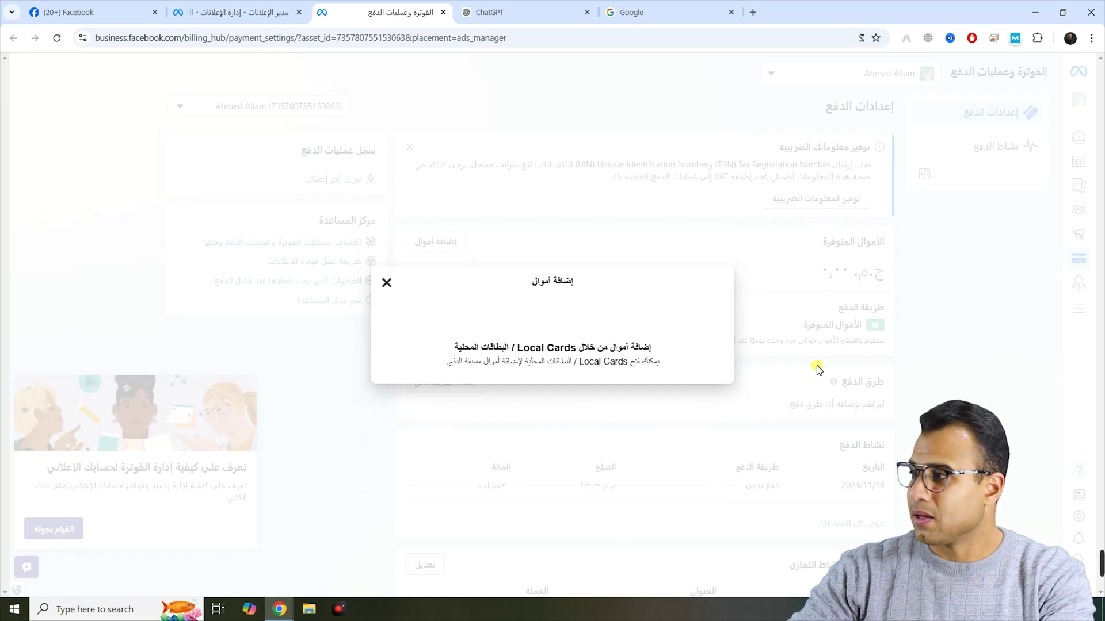
left_click(482, 381)
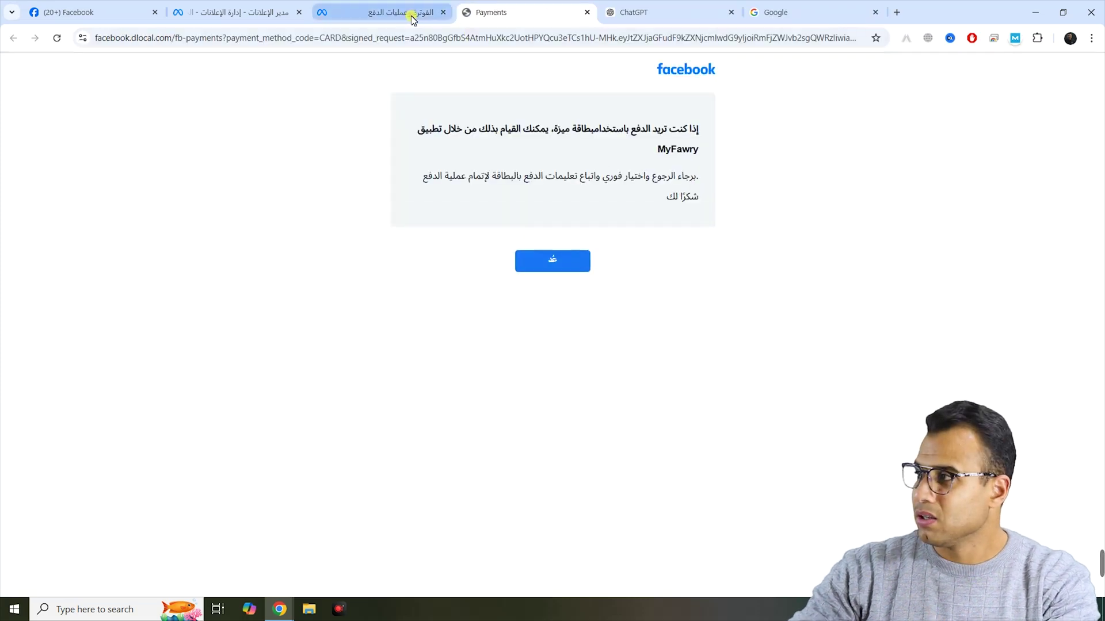
left_click(373, 12)
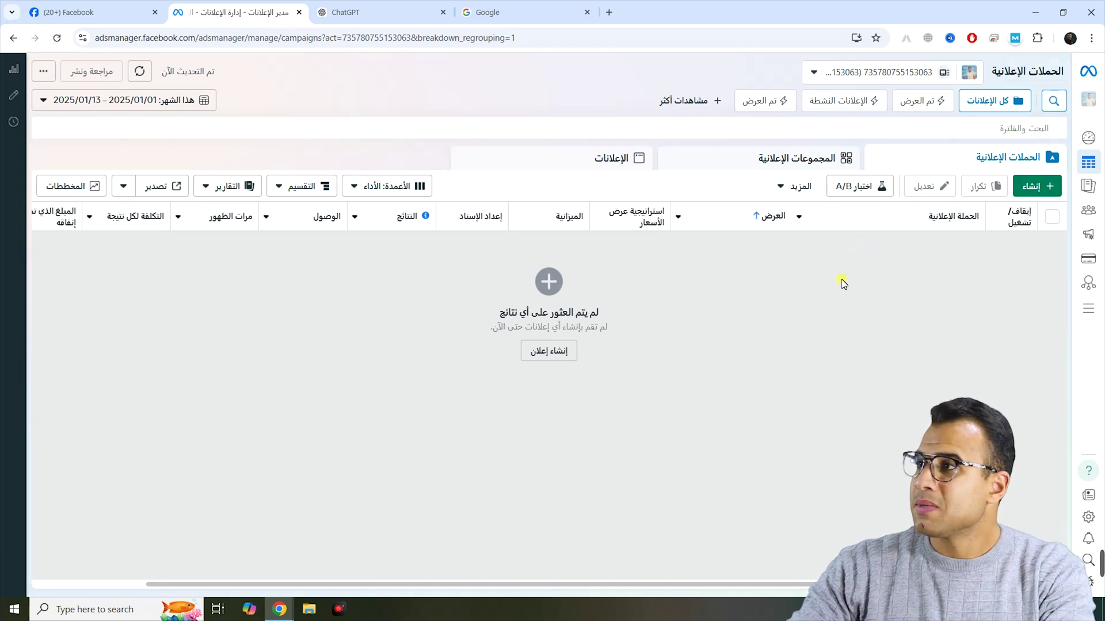
Switch to the Facebook page and examine the smartwatch post, expanding its full text to read the description and hashtags.
left_click(83, 15)
scroll(335, 396, "down", 4)
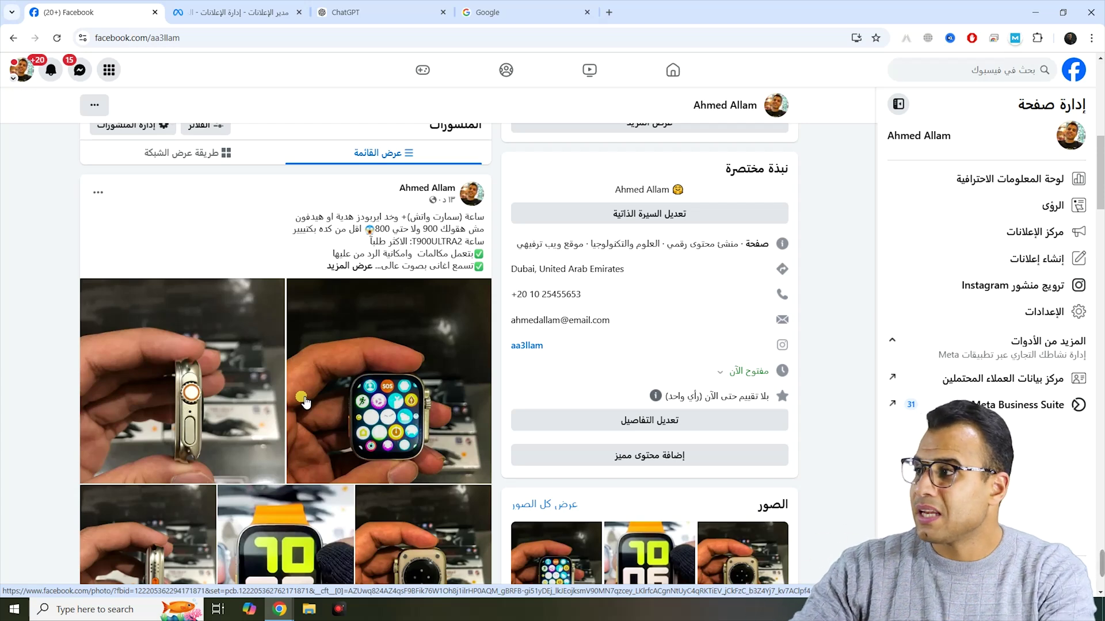
scroll(316, 316, "down", 2)
scroll(335, 346, "up", 2)
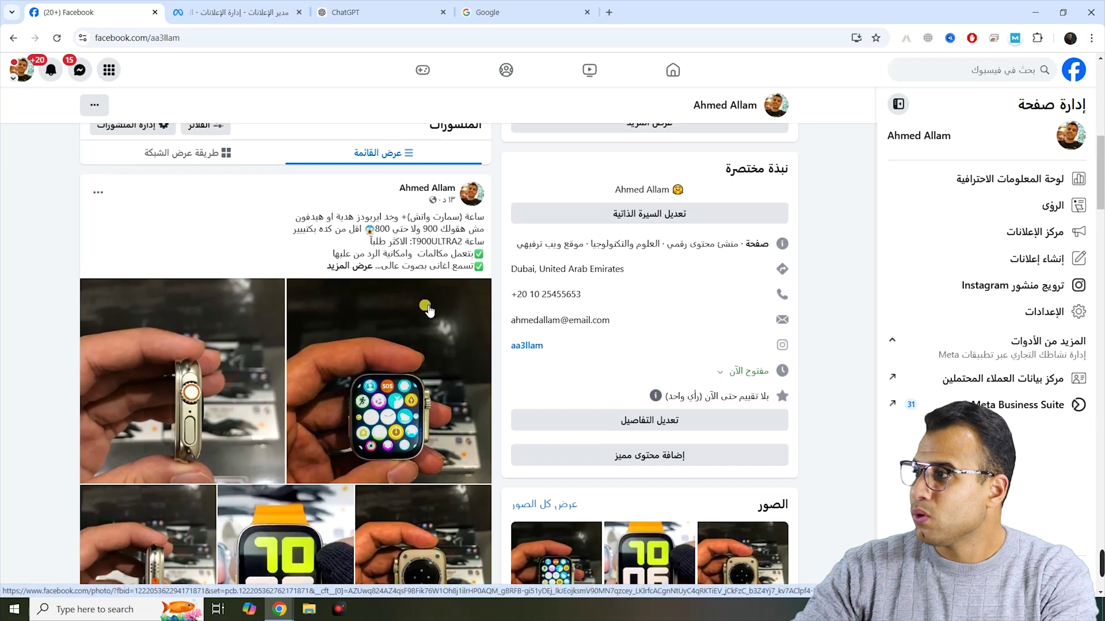
scroll(414, 293, "down", 2)
scroll(356, 271, "up", 1)
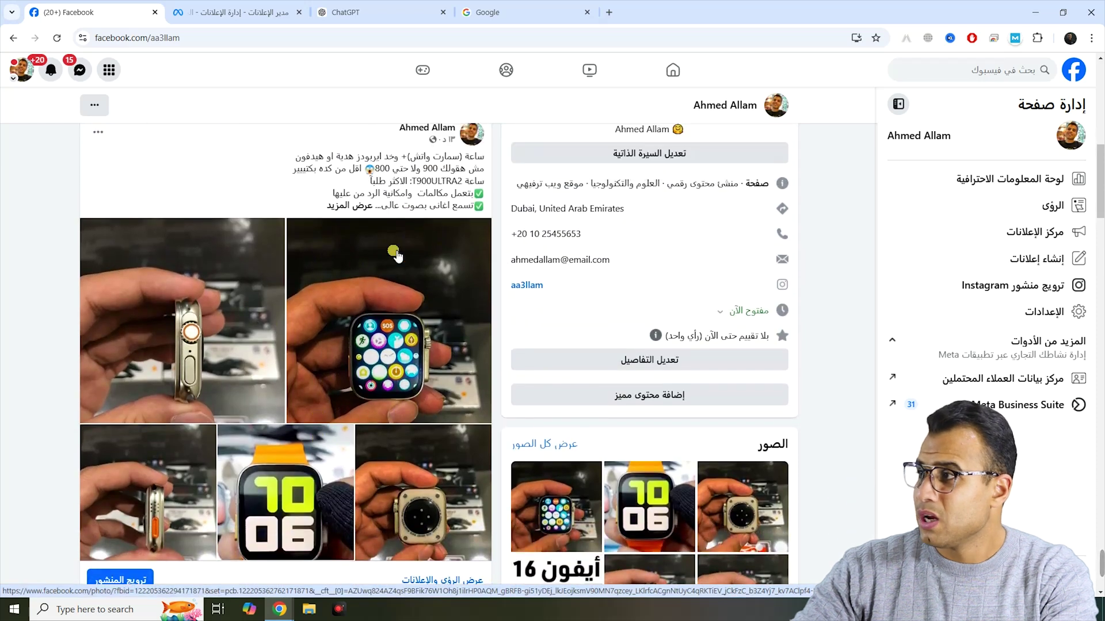
left_click(348, 206)
scroll(376, 269, "down", 3)
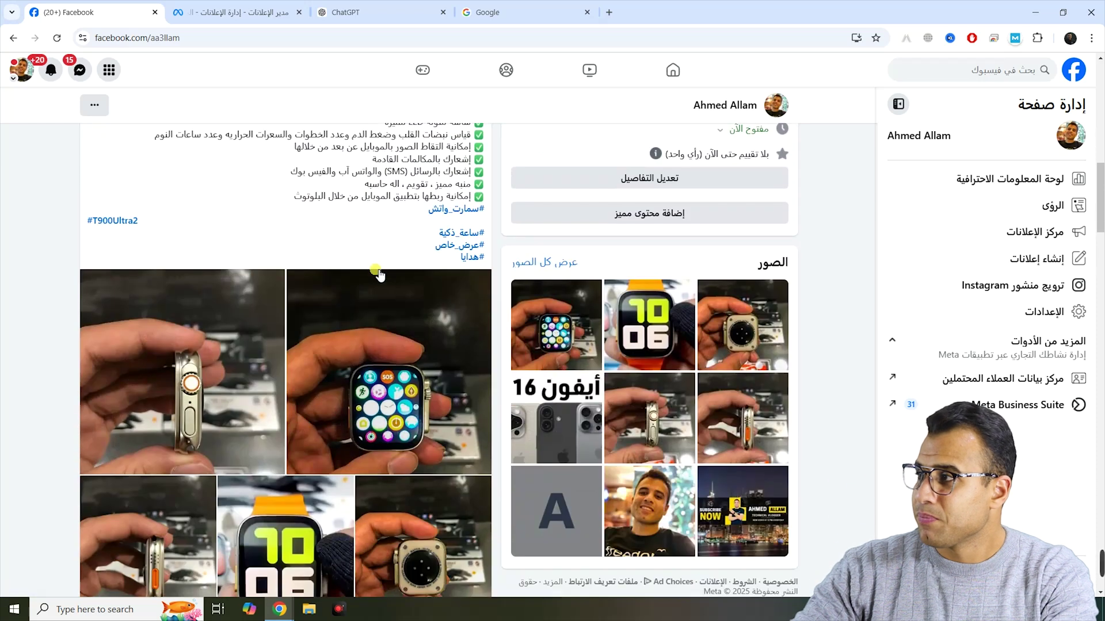
left_click_drag(432, 262, 488, 214)
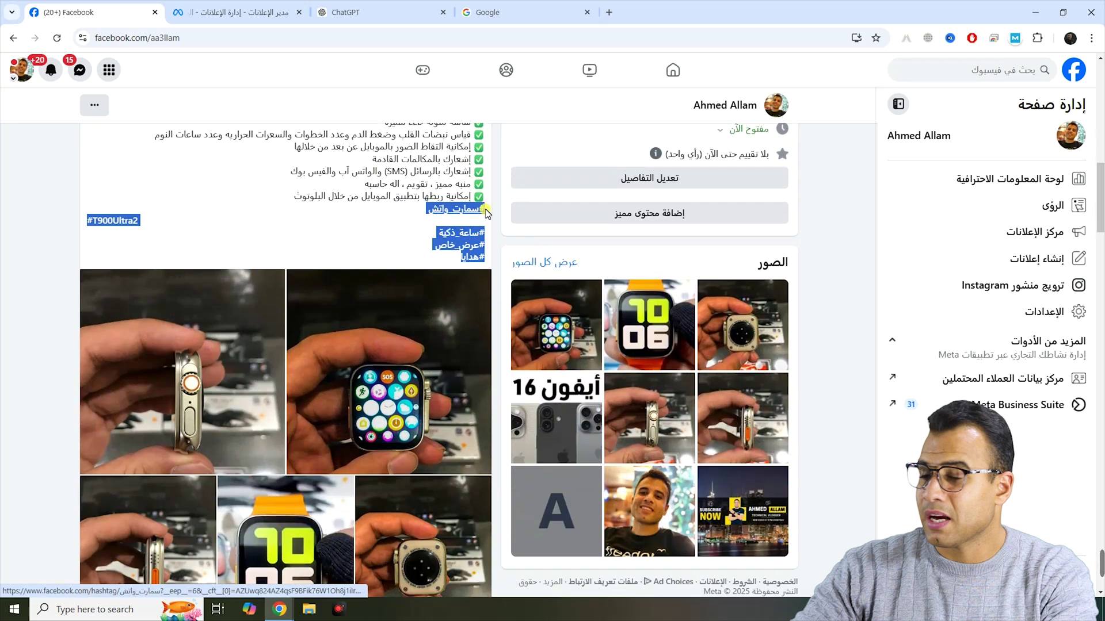
left_click(314, 225)
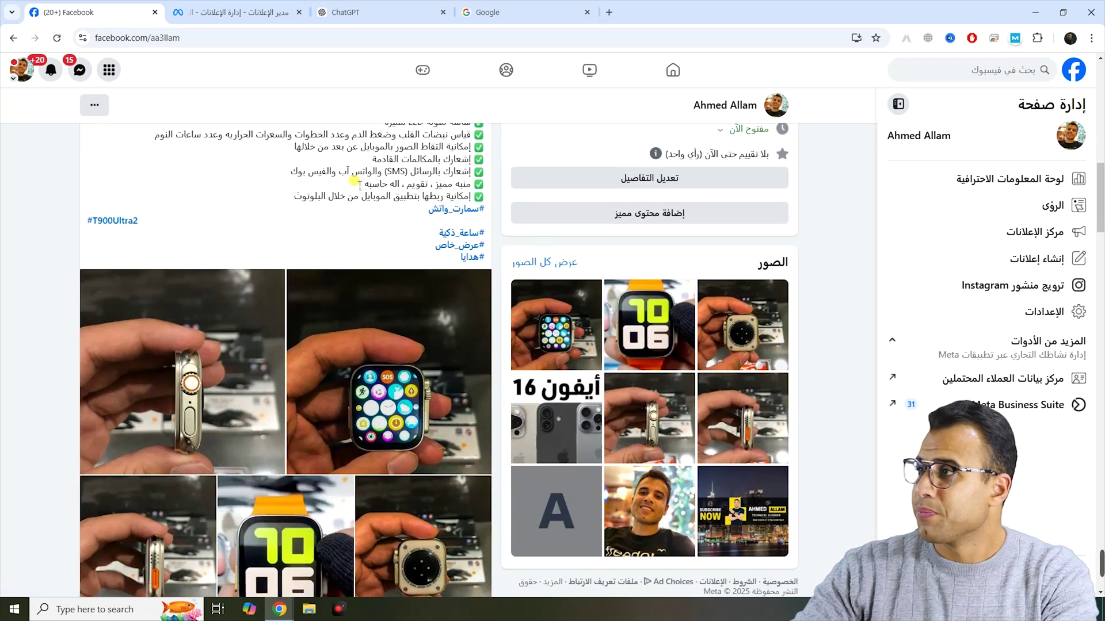
Create a new campaign in Ads Manager with the Engagement objective (التفاعل) and the manual campaign setup.
left_click(253, 11)
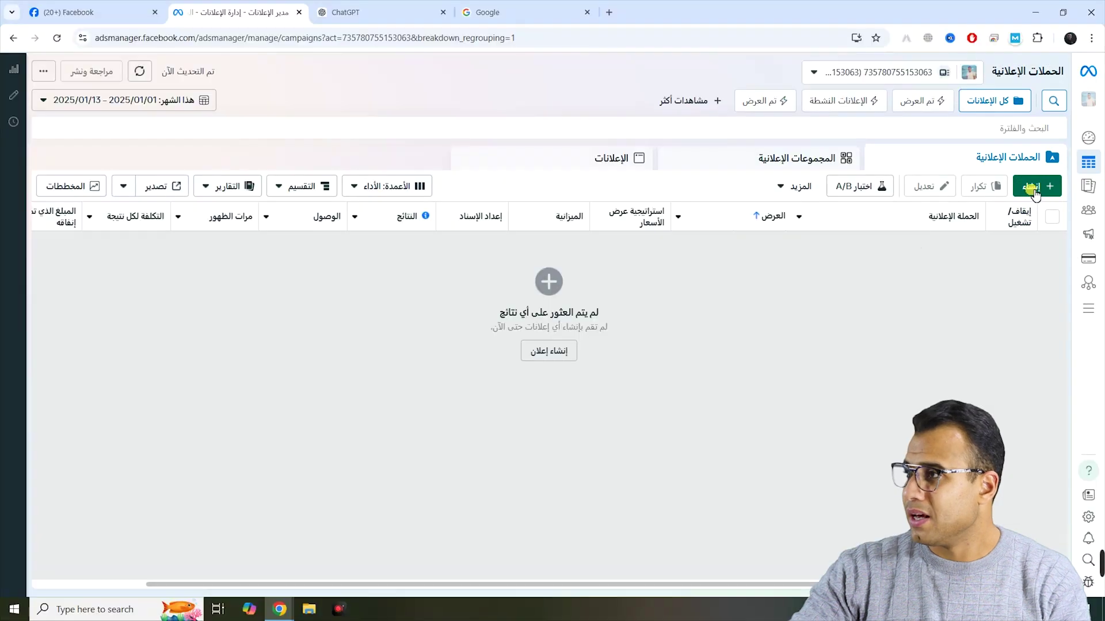
left_click(1034, 187)
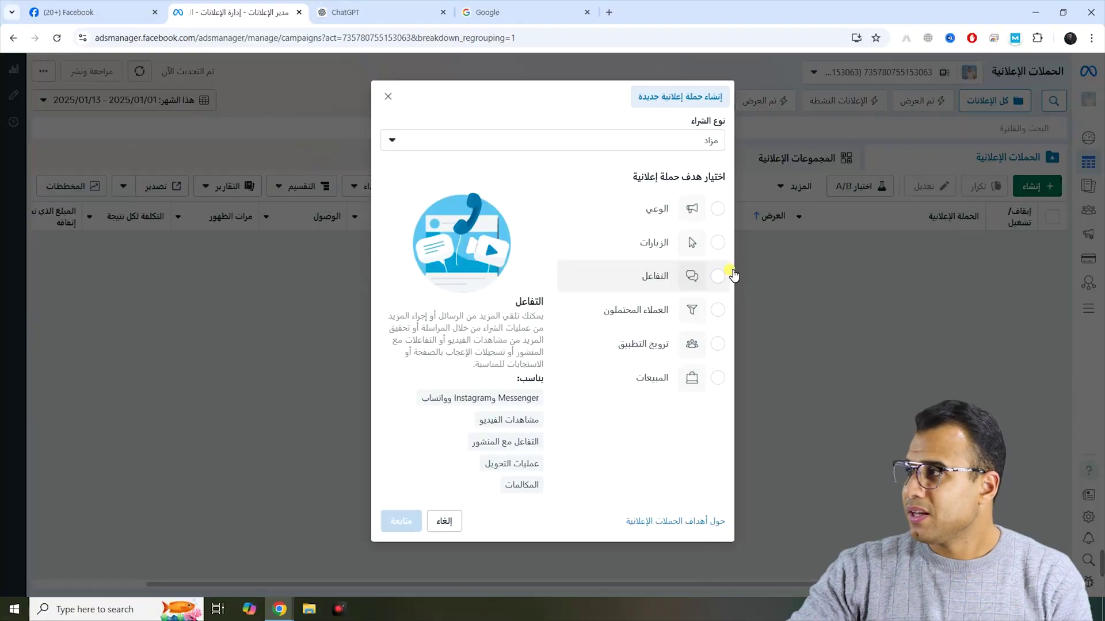
left_click_drag(724, 124, 690, 123)
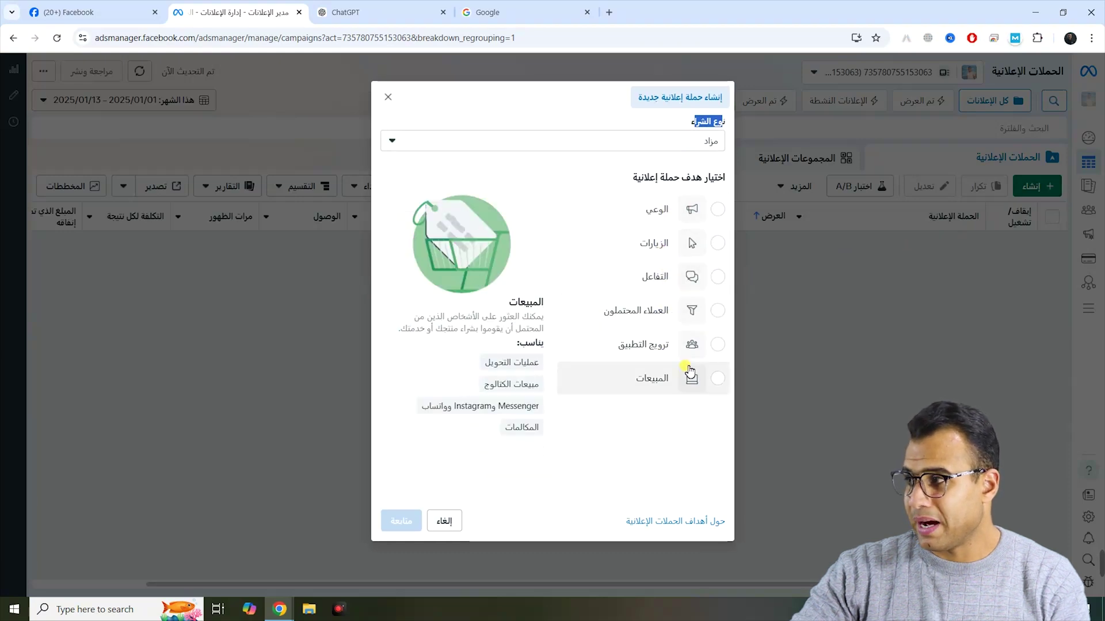
left_click(713, 278)
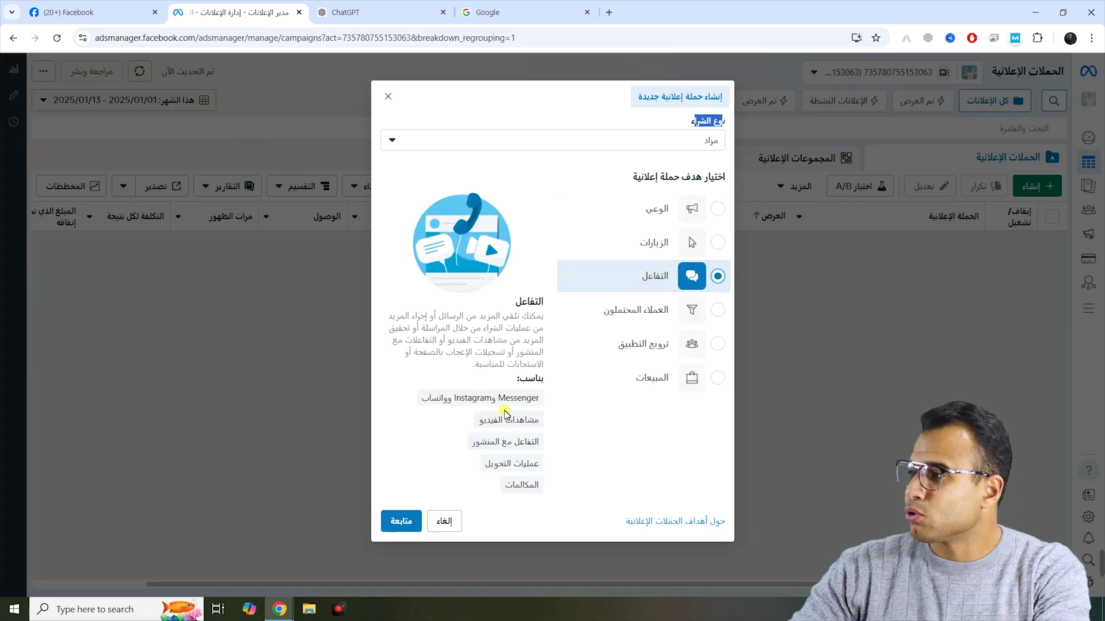
left_click(401, 521)
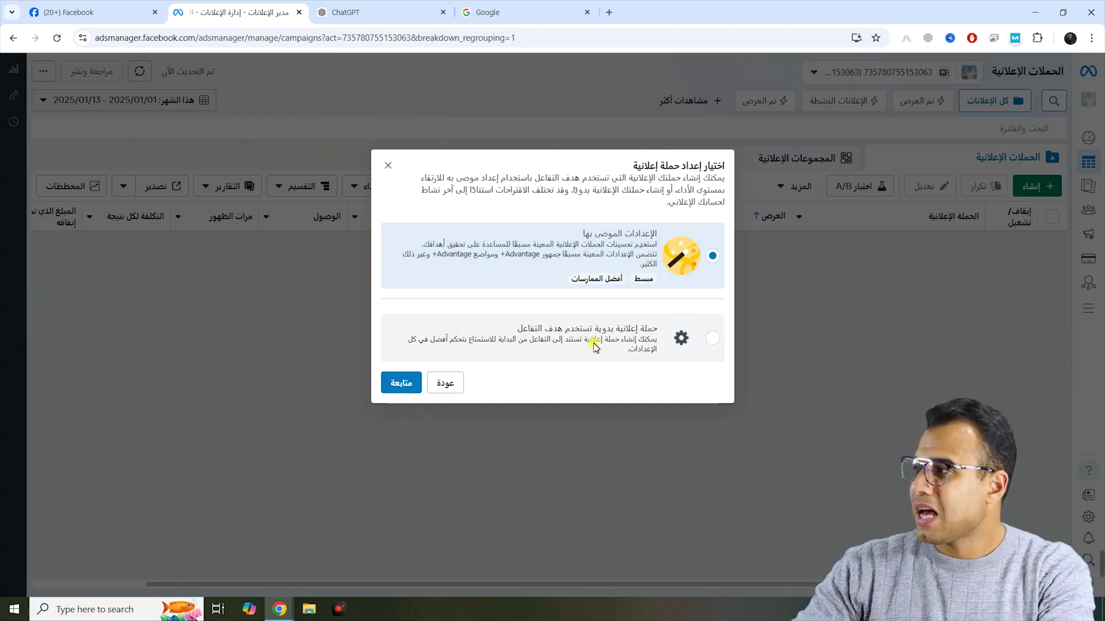
left_click(652, 337)
left_click(400, 391)
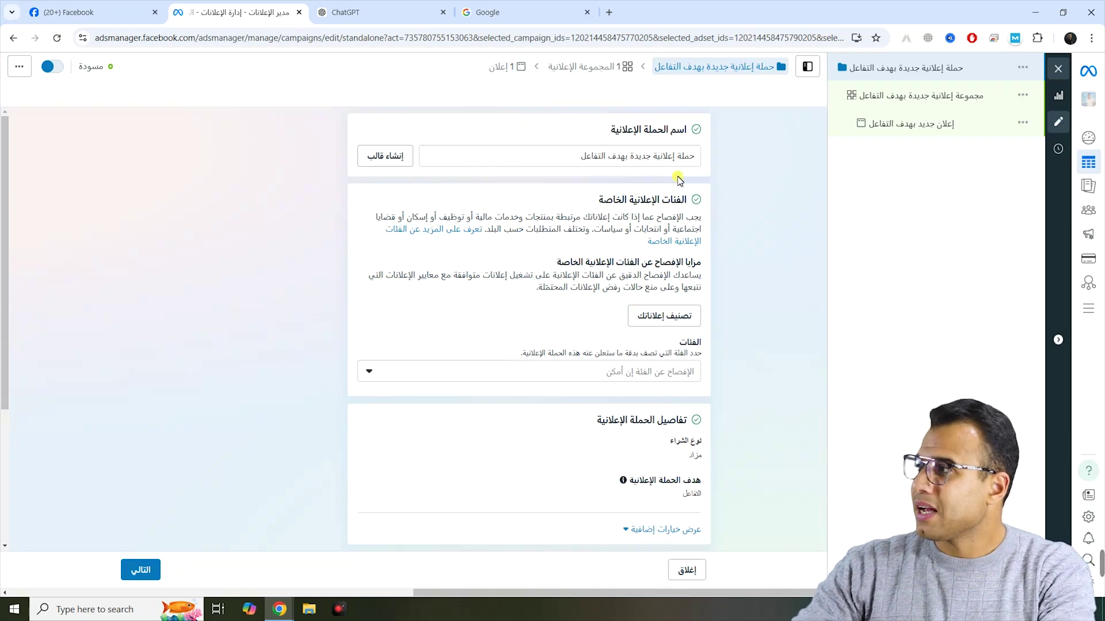
Rename the campaign as "ساعة سمارت".
left_click_drag(689, 156, 578, 159)
triple_click(578, 160)
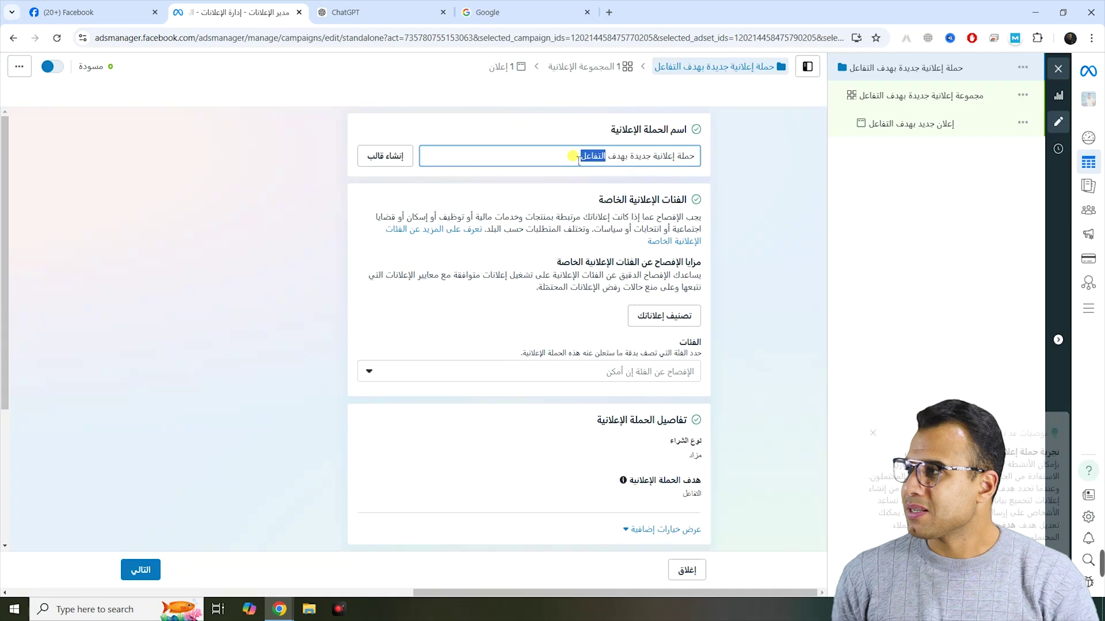
type("dh")
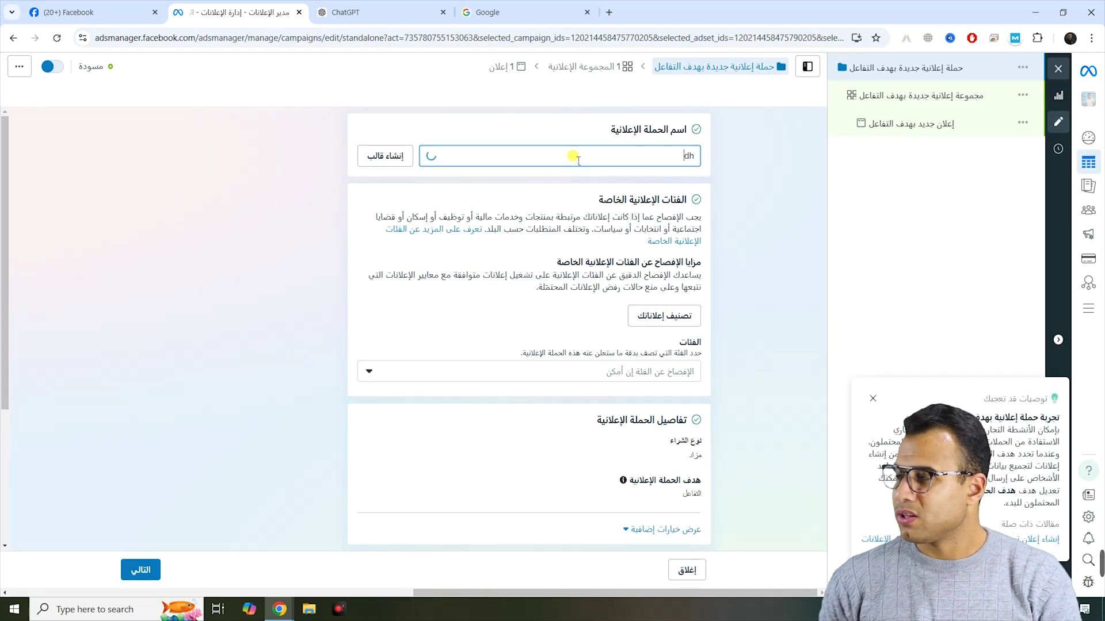
key("BackSpace")
key("BackSpace")
key("BackSpace")
type("ساعة سمارت")
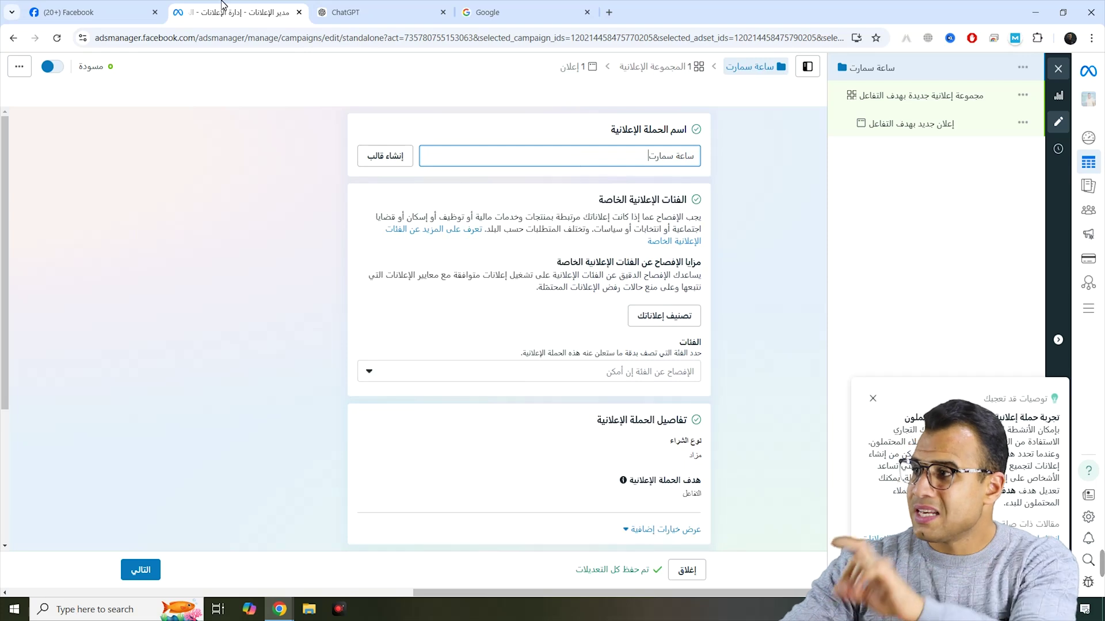
Look over the smartwatch post on the Facebook page again and return to the campaign draft.
left_click(115, 13)
scroll(288, 368, "down", 4)
scroll(291, 367, "up", 4)
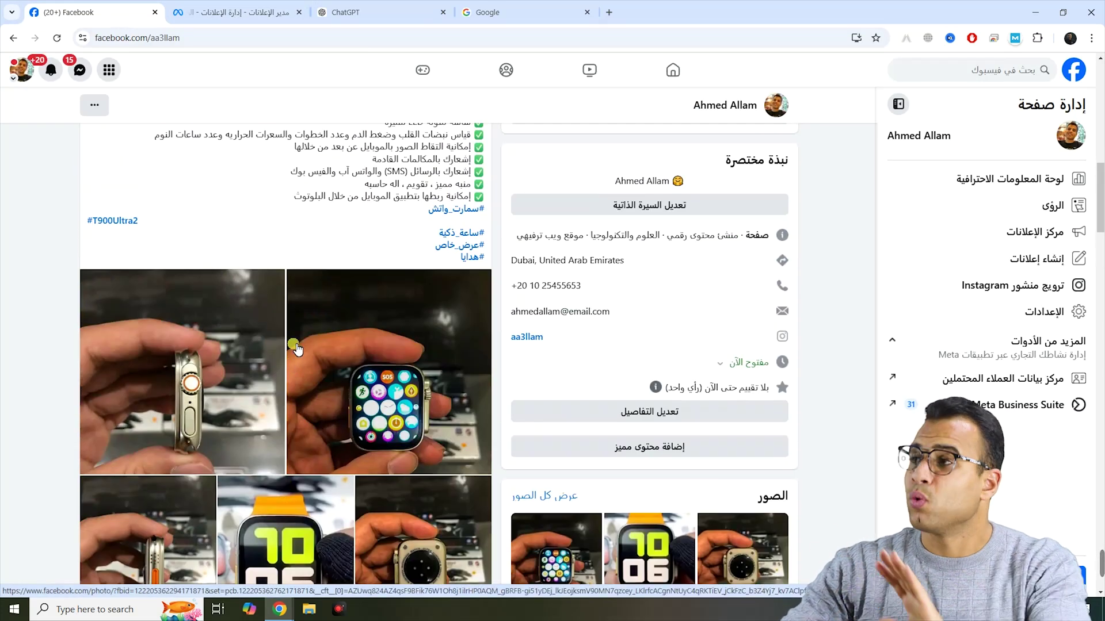
left_click(262, 12)
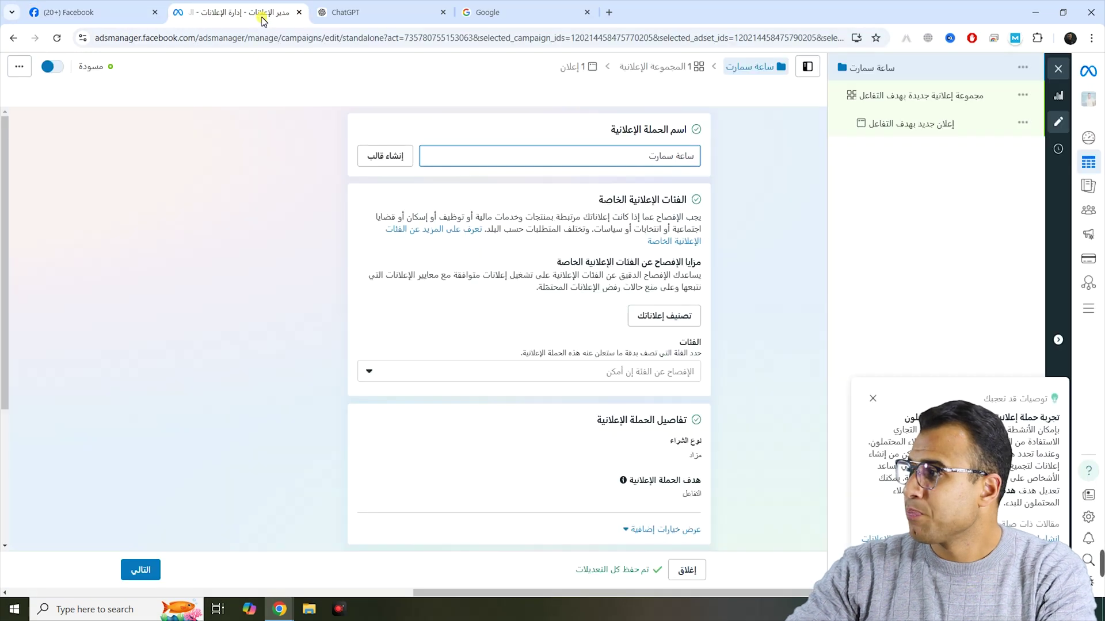
Expand the additional options in the campaign details, dismiss the recommendation pop-up, and review the Advantage campaign budget and A/B test settings.
scroll(641, 316, "down", 1)
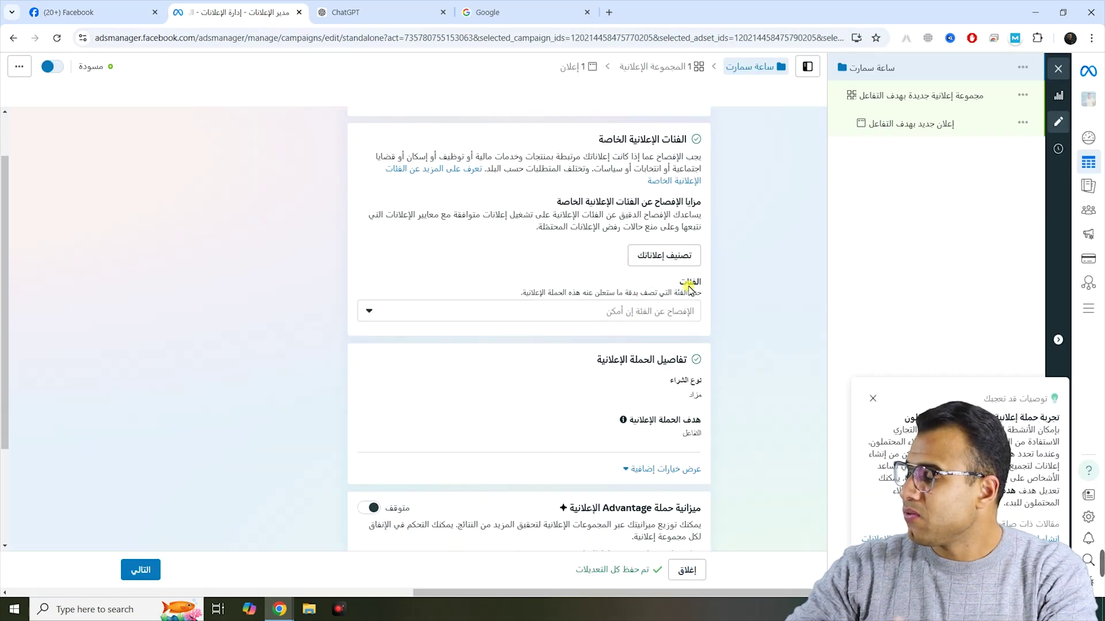
scroll(656, 292, "down", 2)
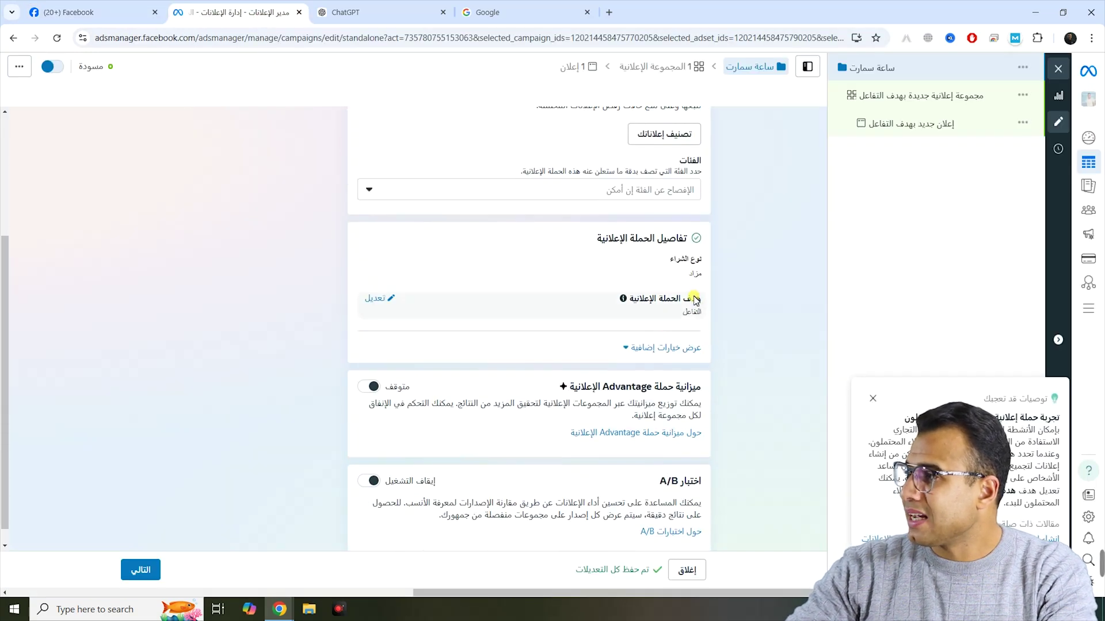
left_click(681, 337)
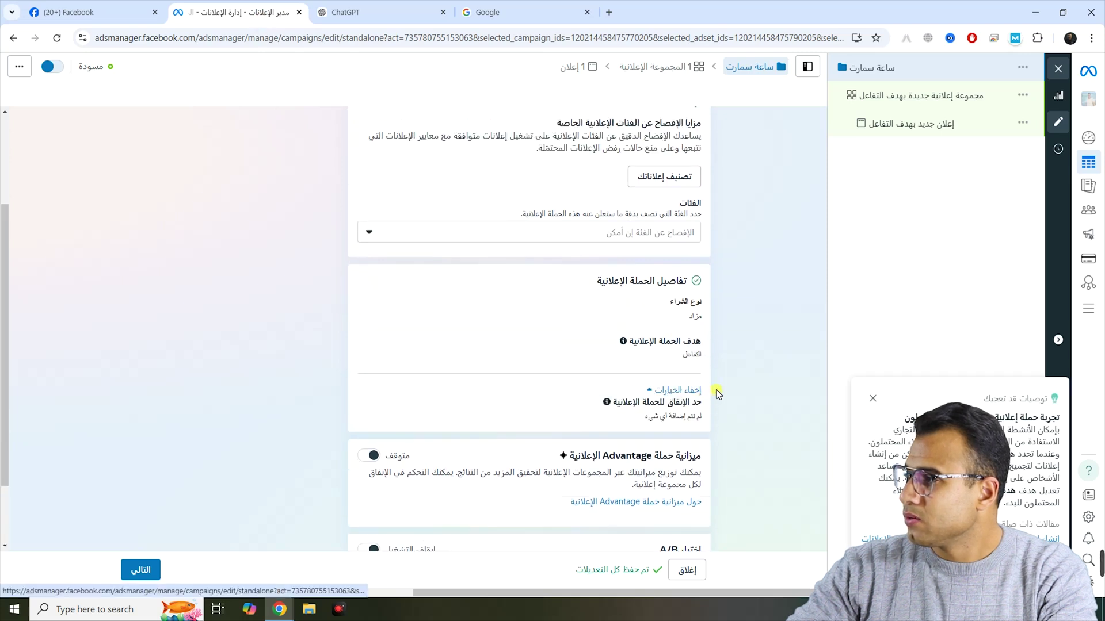
scroll(667, 469, "down", 1)
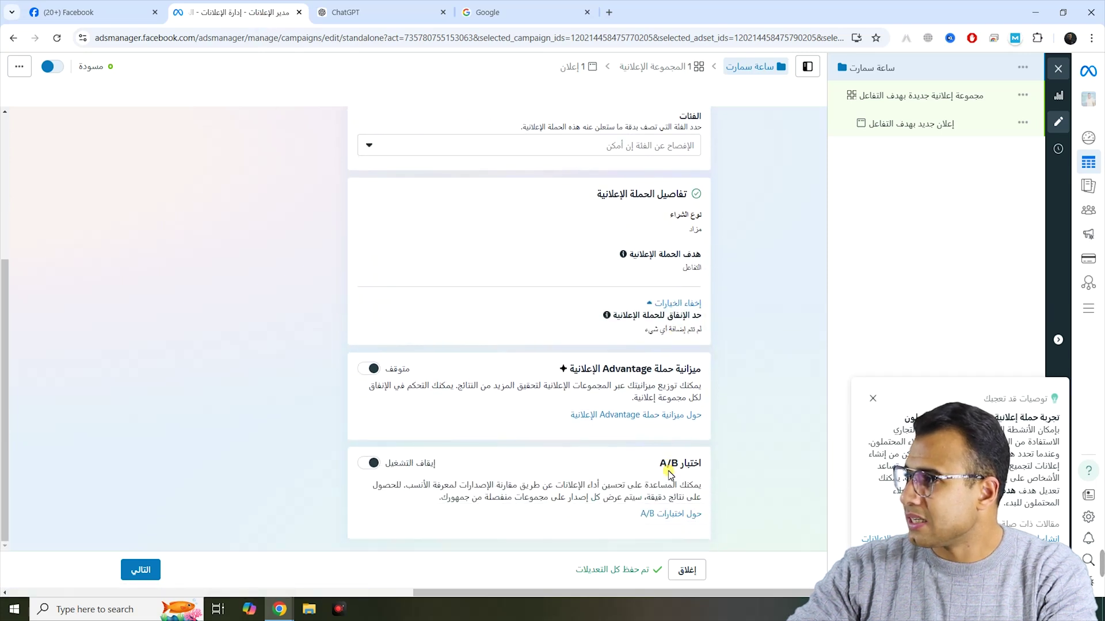
left_click(873, 398)
left_click_drag(697, 369, 561, 363)
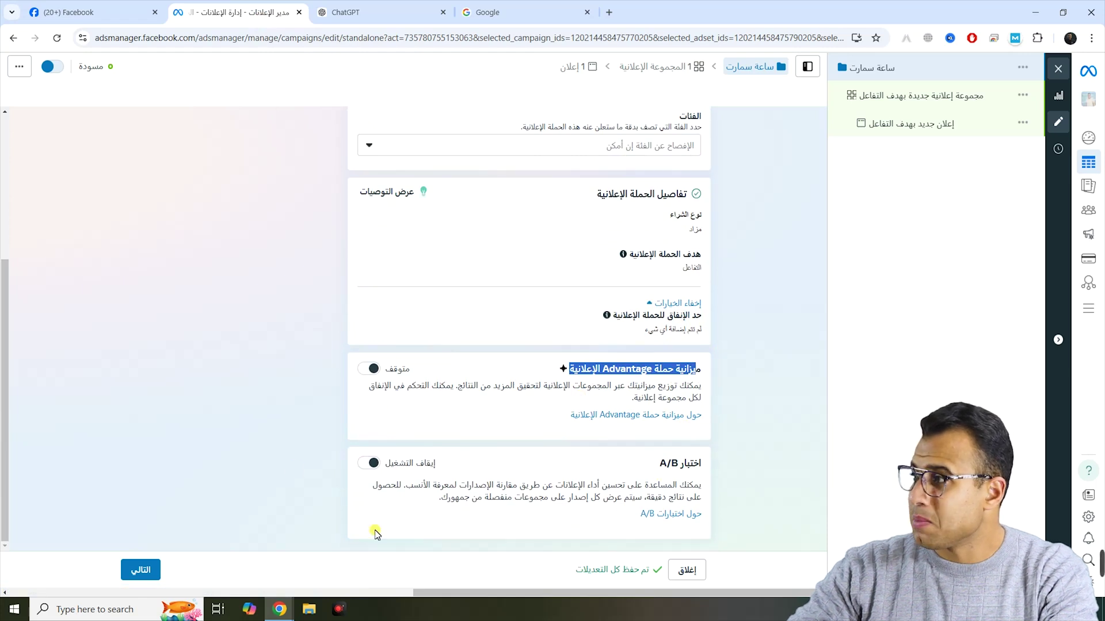
Copy the campaign name, continue to the ad set, and rename the ad set as "ساعة سمارت".
scroll(334, 434, "up", 4)
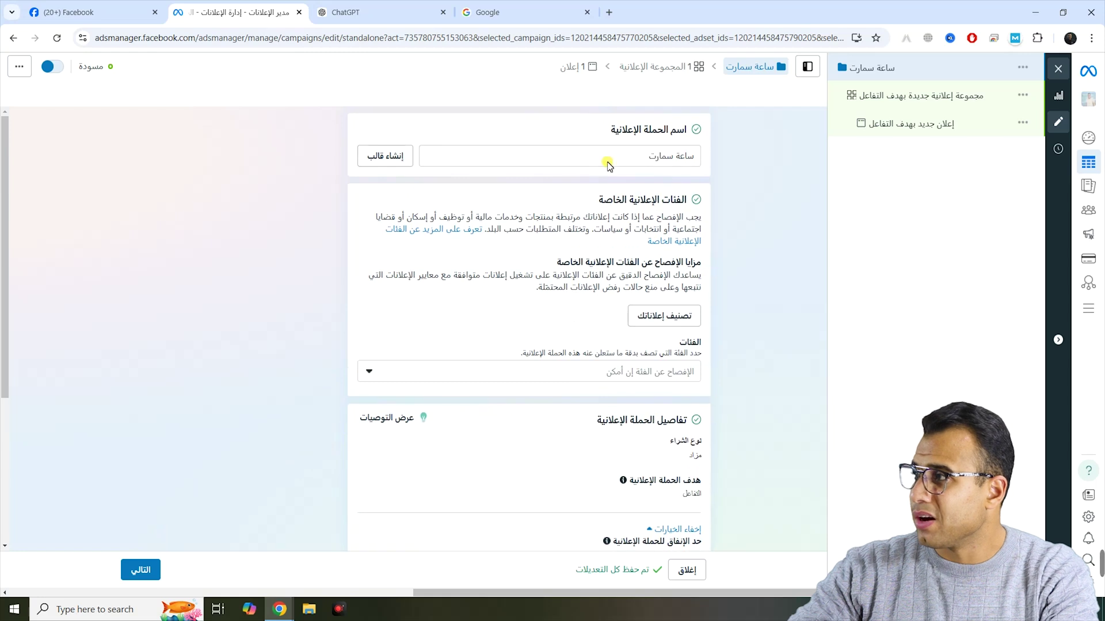
left_click_drag(687, 156, 592, 163)
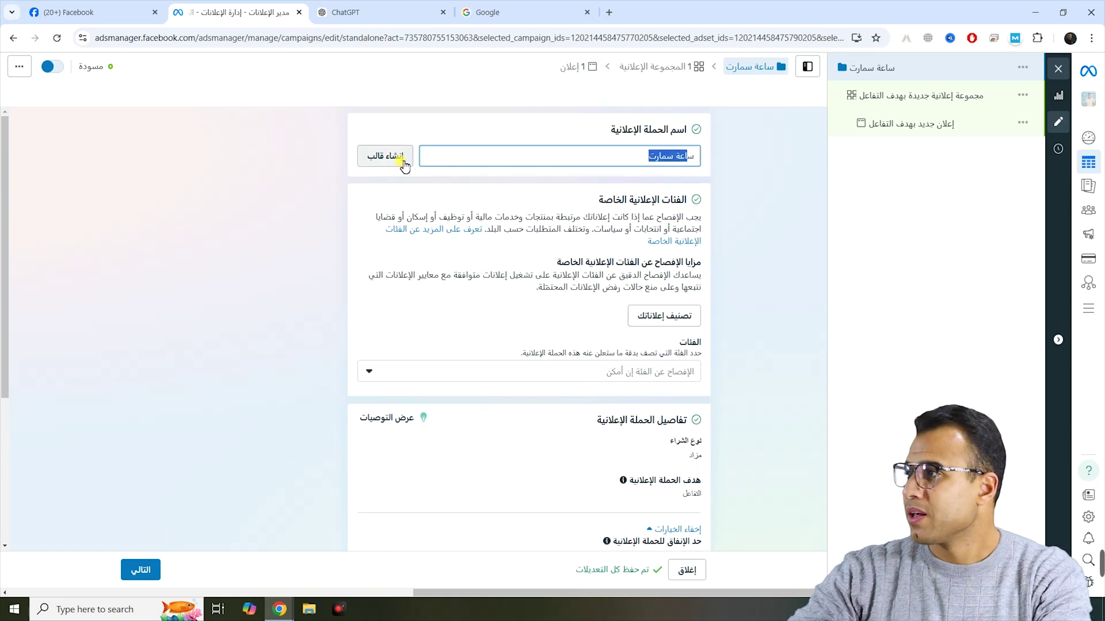
right_click(628, 158)
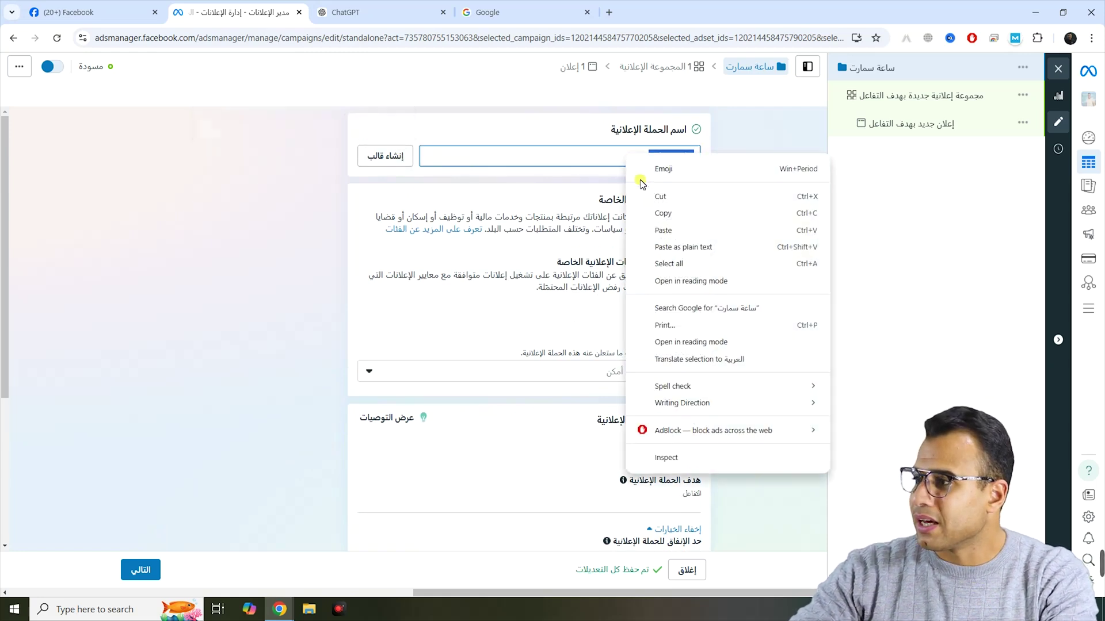
left_click(644, 214)
left_click(157, 563)
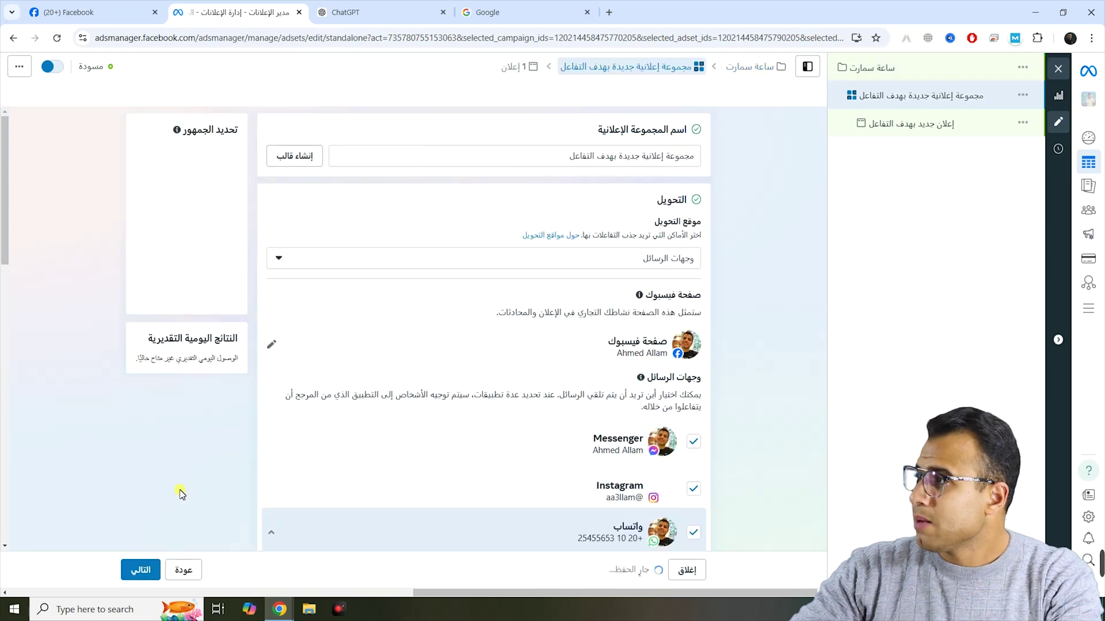
double_click(581, 156)
right_click(582, 156)
left_click(581, 229)
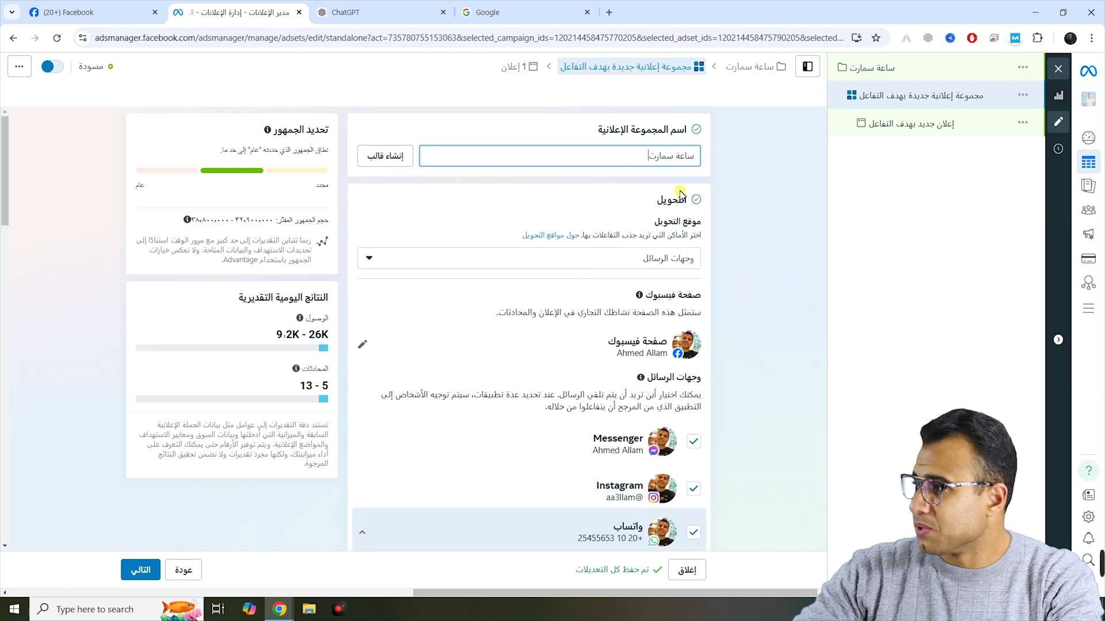
Set the conversion location to on your ad (في إعلانك) and the engagement type to post engagement (التفاعل مع المنشور).
scroll(688, 196, "down", 2)
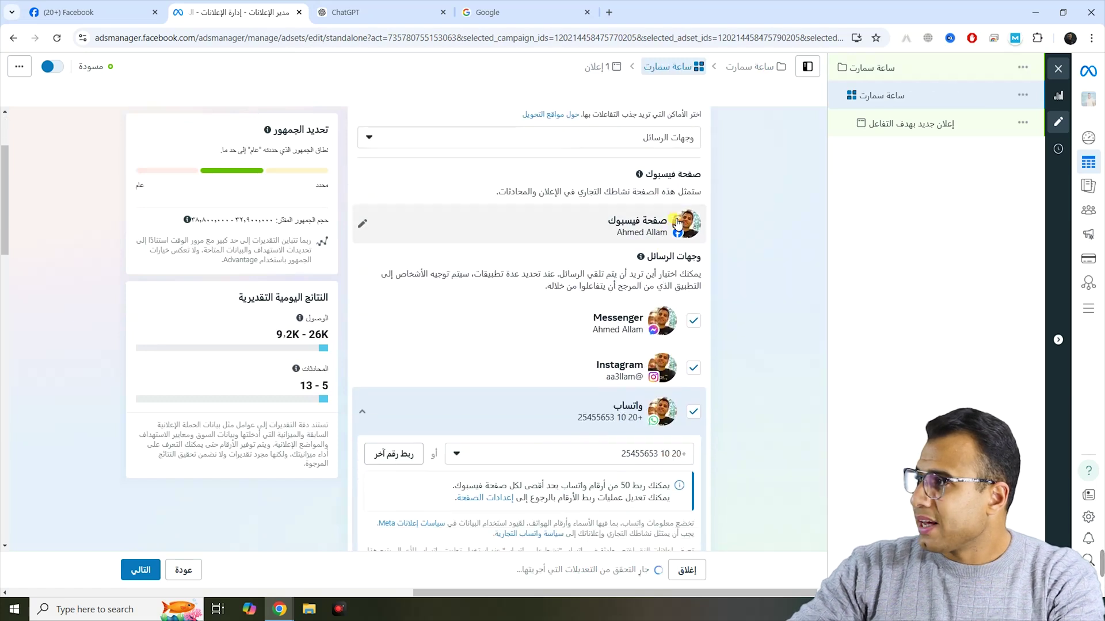
double_click(673, 162)
left_click(662, 211)
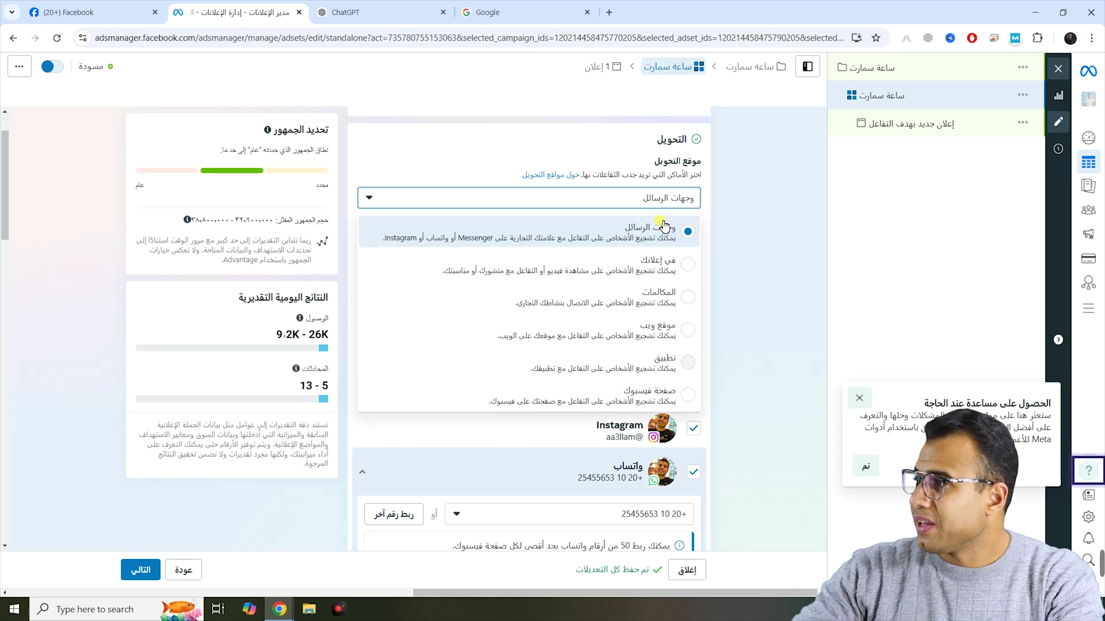
left_click(649, 267)
left_click(680, 200)
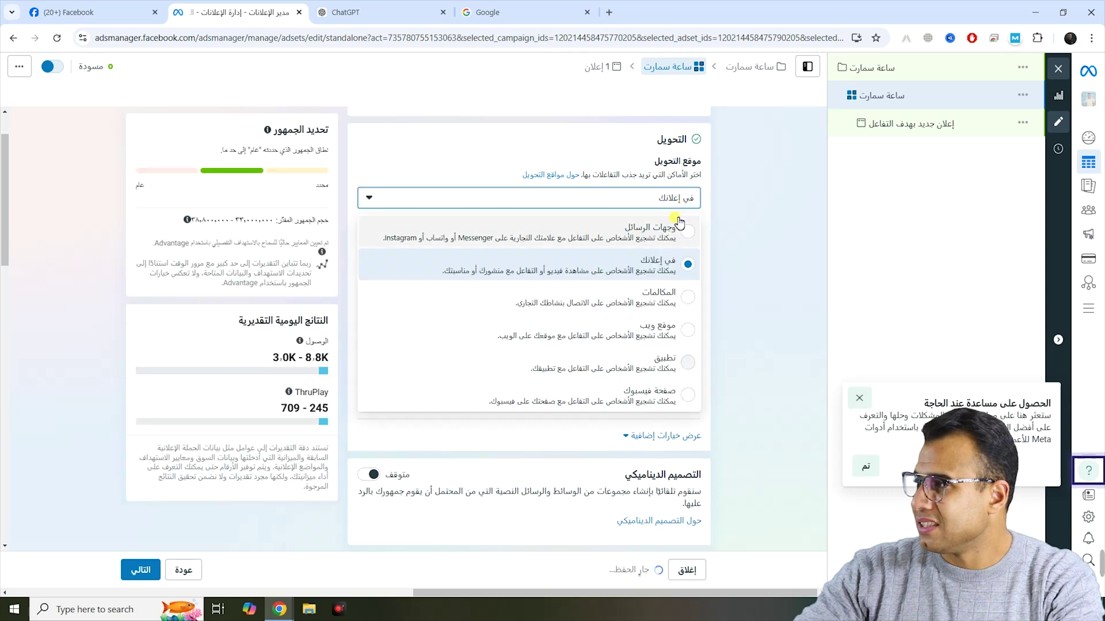
left_click(668, 273)
left_click(689, 241)
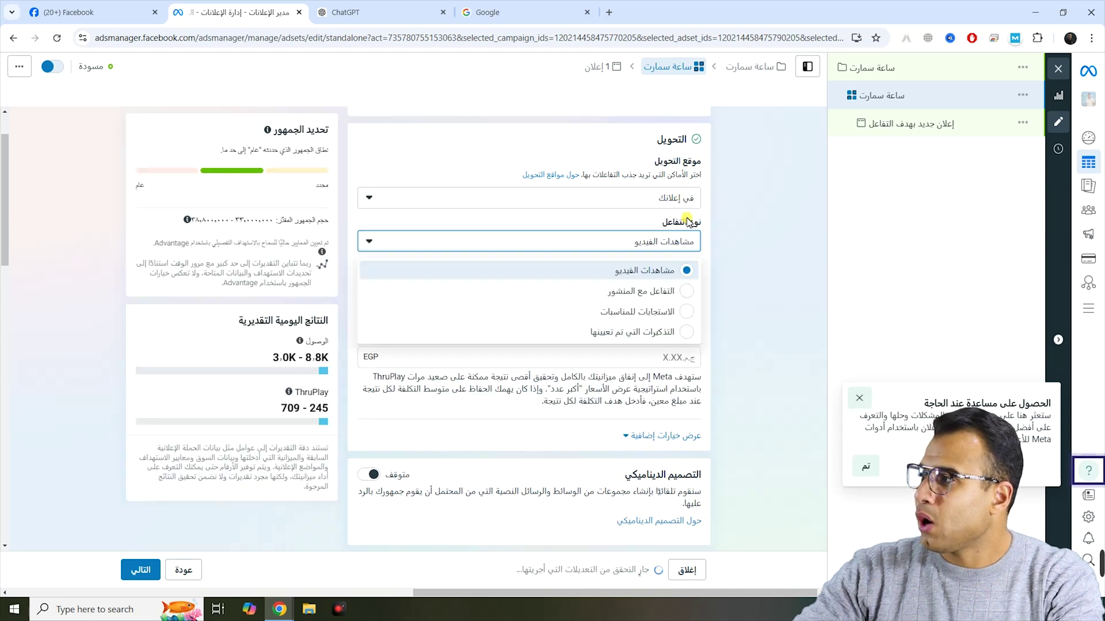
left_click(667, 293)
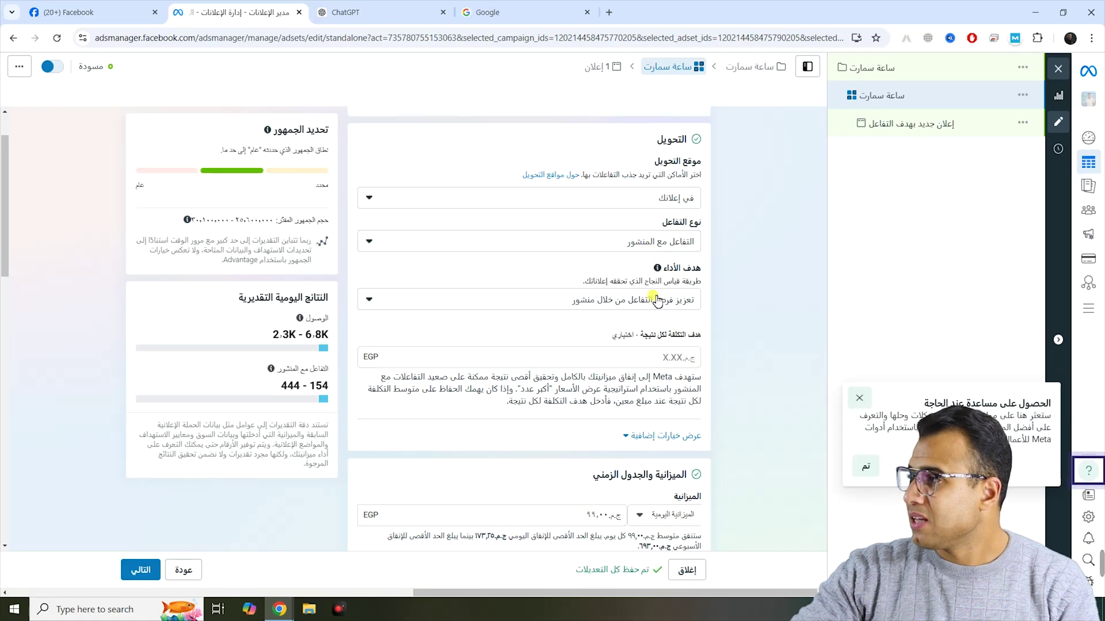
Select the post engagement performance goal (تعزيز فرص التفاعل من خلال منشور) and look at the optional cost-per-result goal.
left_click(865, 423)
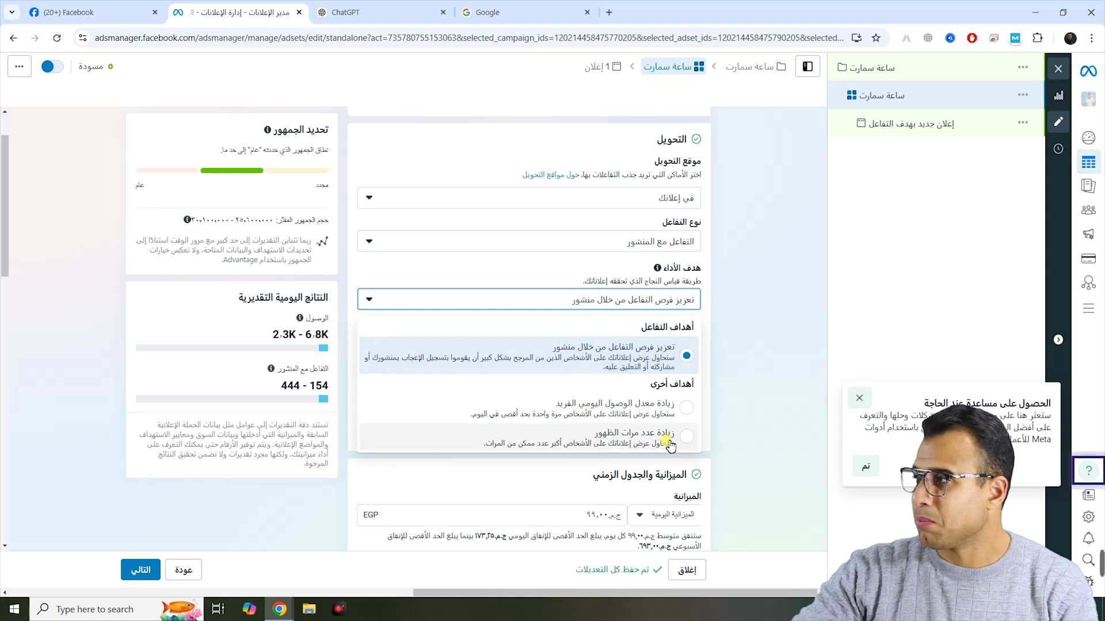
left_click(638, 359)
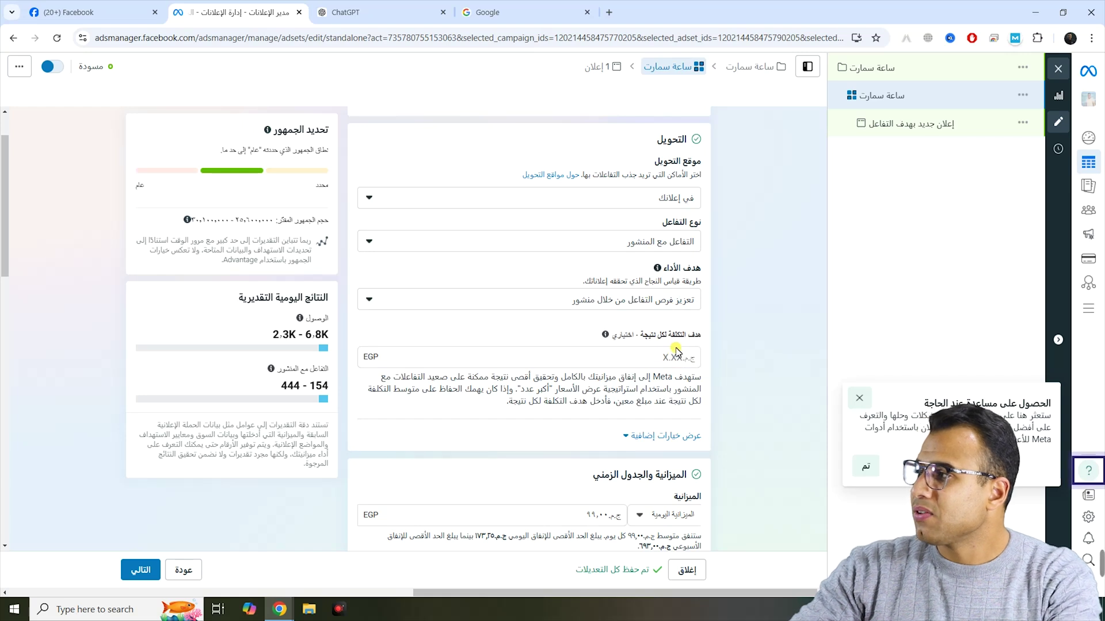
left_click_drag(702, 335, 618, 345)
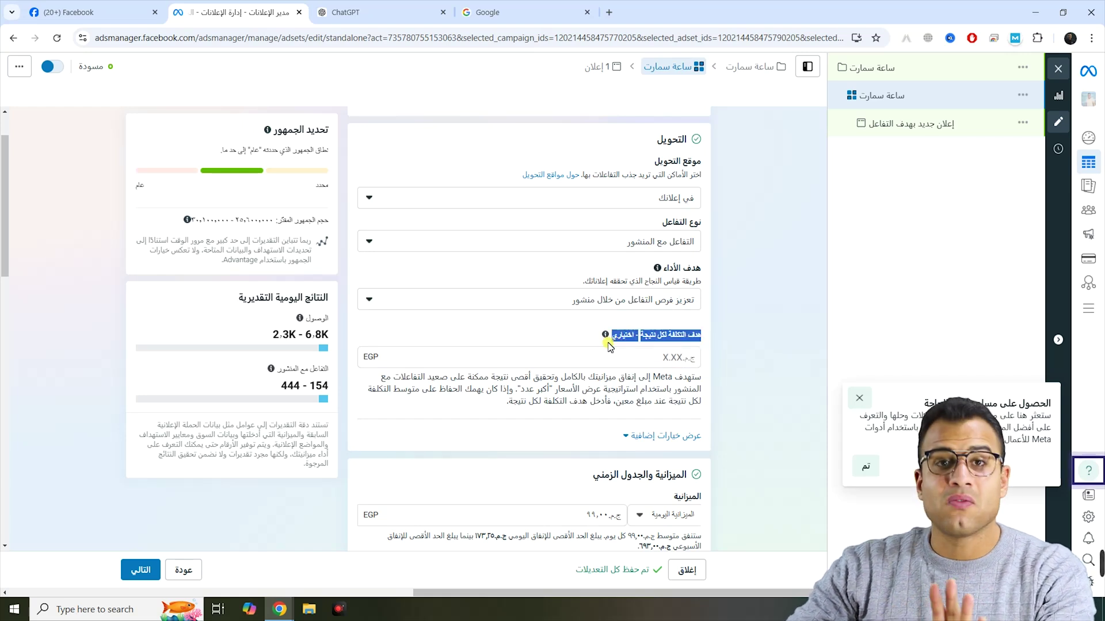
Switch the ad set's budget type to lifetime budget (ميزانية الحملة كلها) and examine its amount.
scroll(611, 345, "down", 2)
scroll(609, 345, "down", 3)
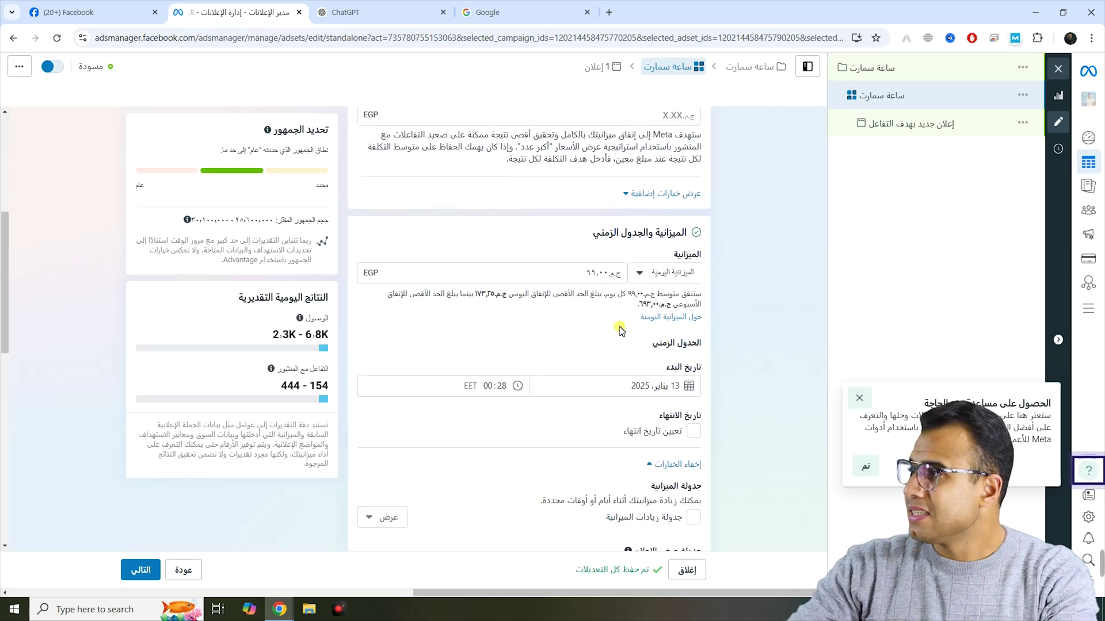
left_click_drag(692, 209, 667, 199)
left_click(660, 216)
left_click(660, 218)
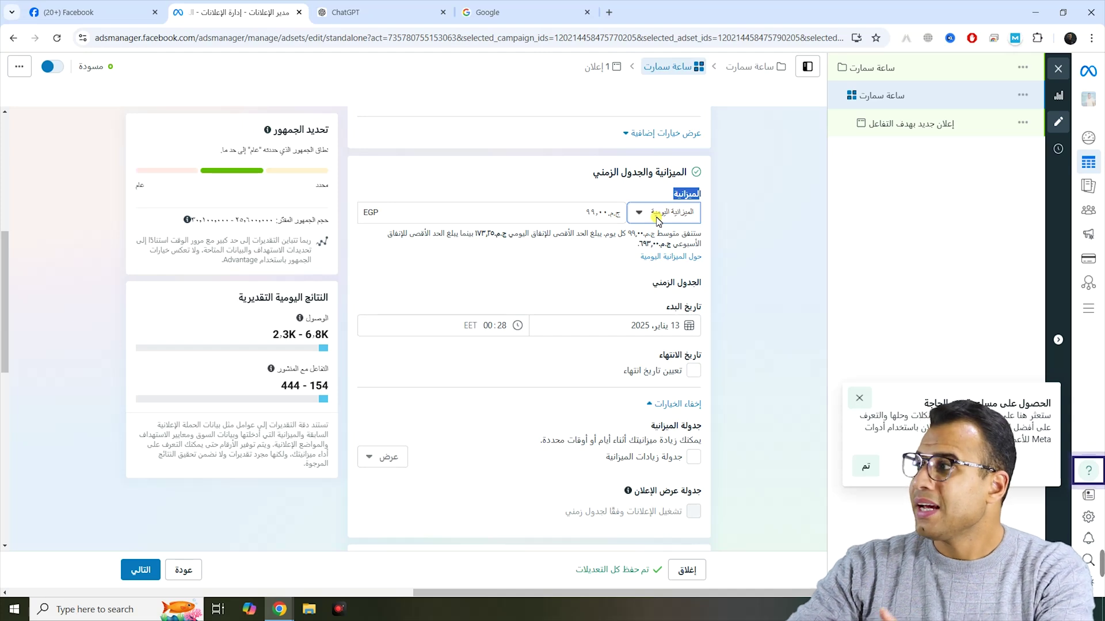
left_click(657, 218)
left_click(662, 258)
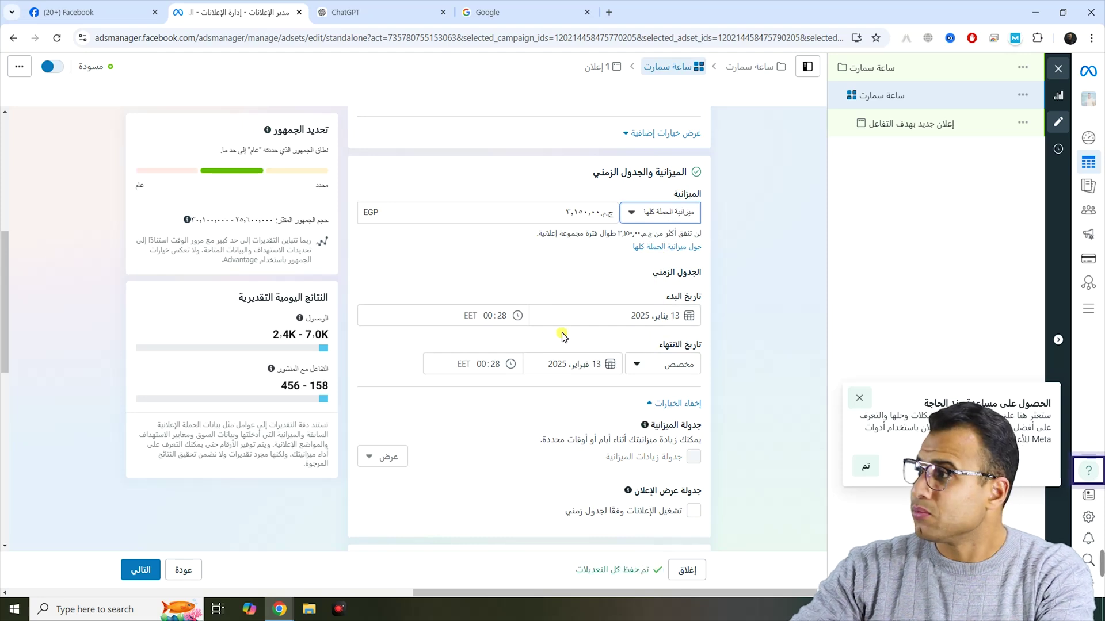
left_click(604, 214)
left_click_drag(604, 215, 561, 203)
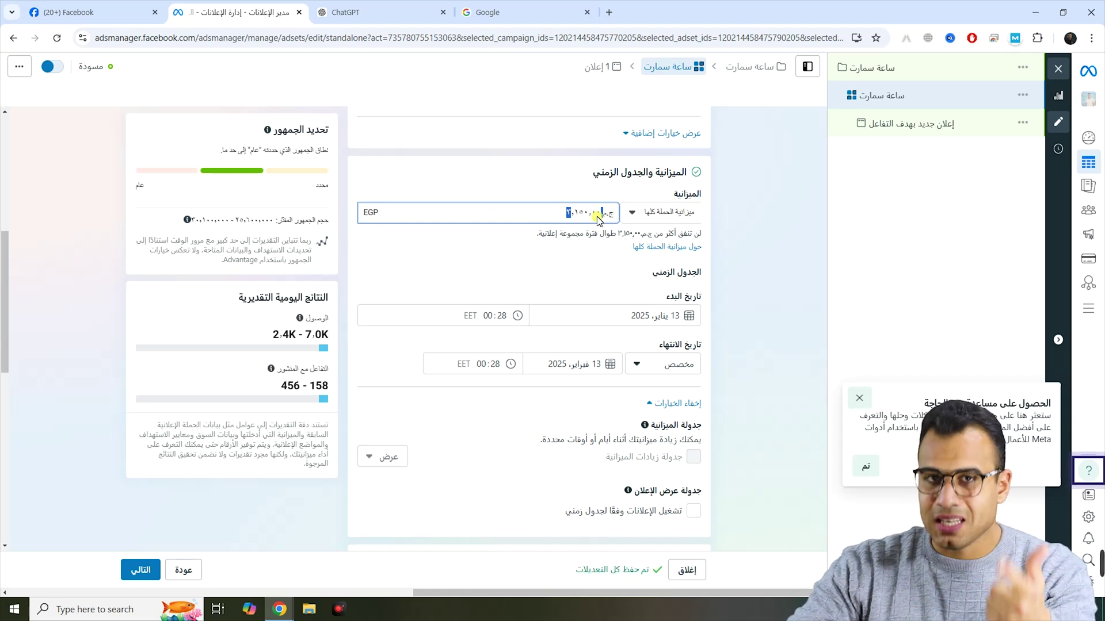
Compare the daily budget (الميزانية اليومية) with the lifetime budget (ميزانية الحملة كلها), ending on the lifetime option.
left_click(660, 212)
left_click(668, 238)
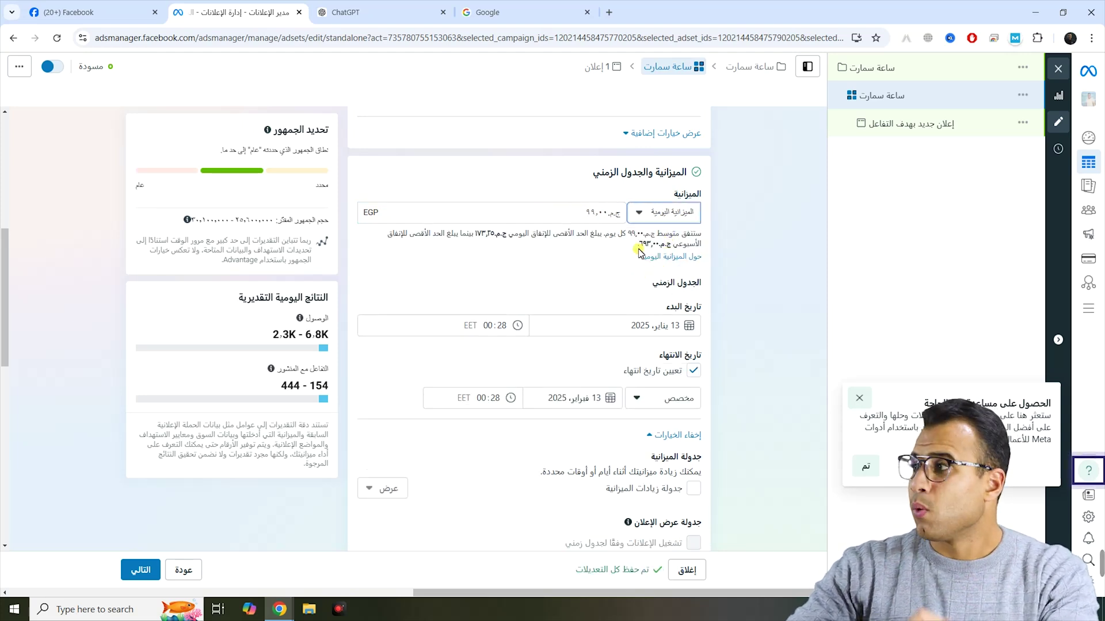
left_click(656, 214)
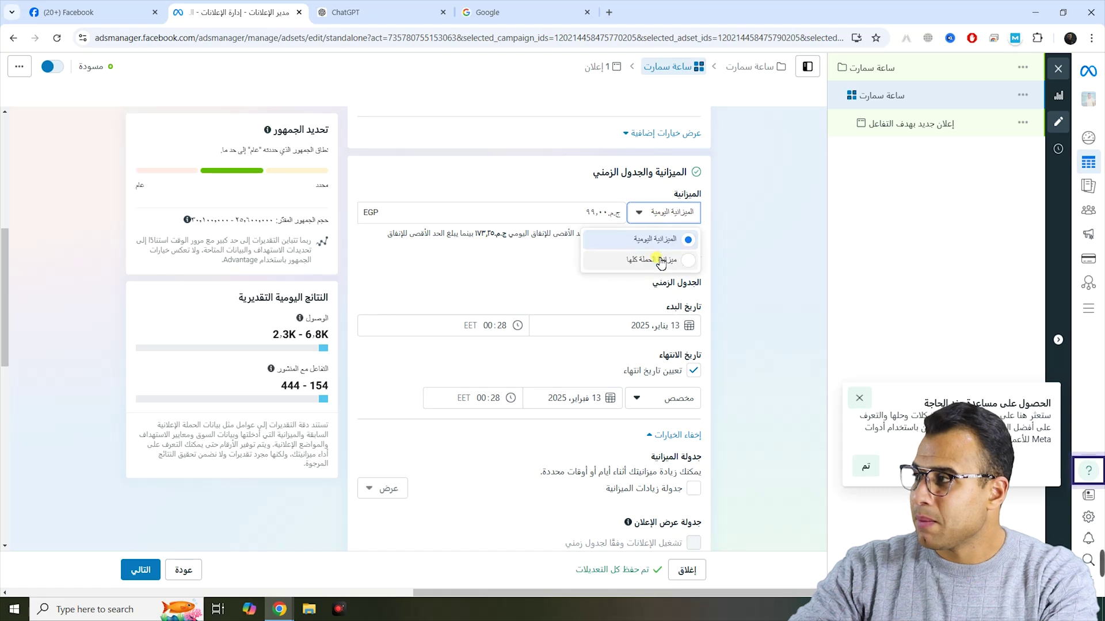
left_click(660, 260)
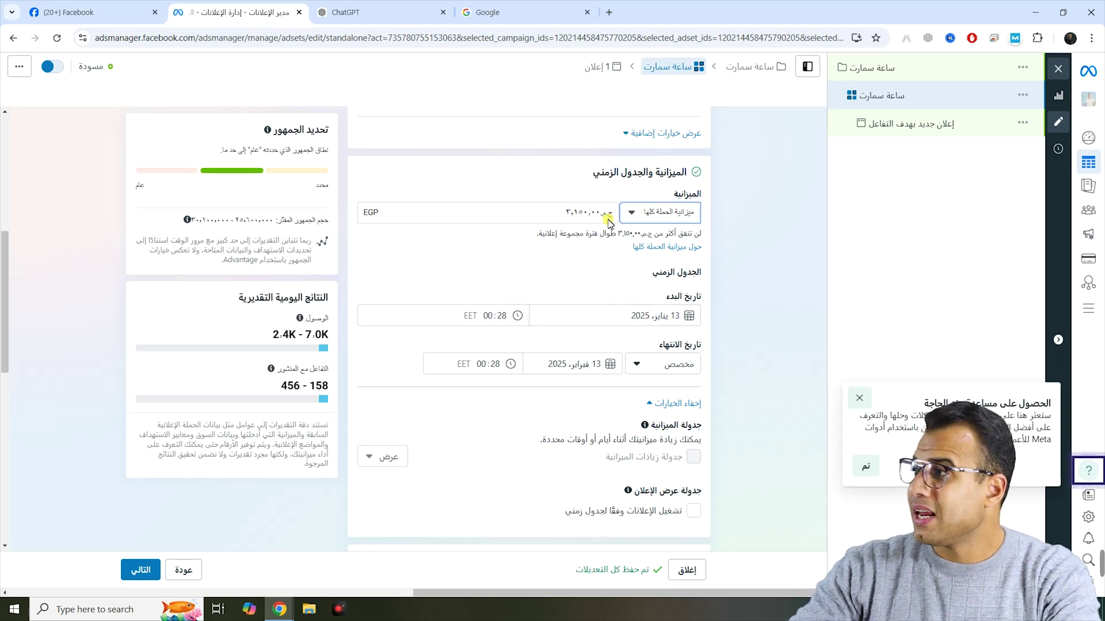
double_click(558, 218)
left_click(619, 262)
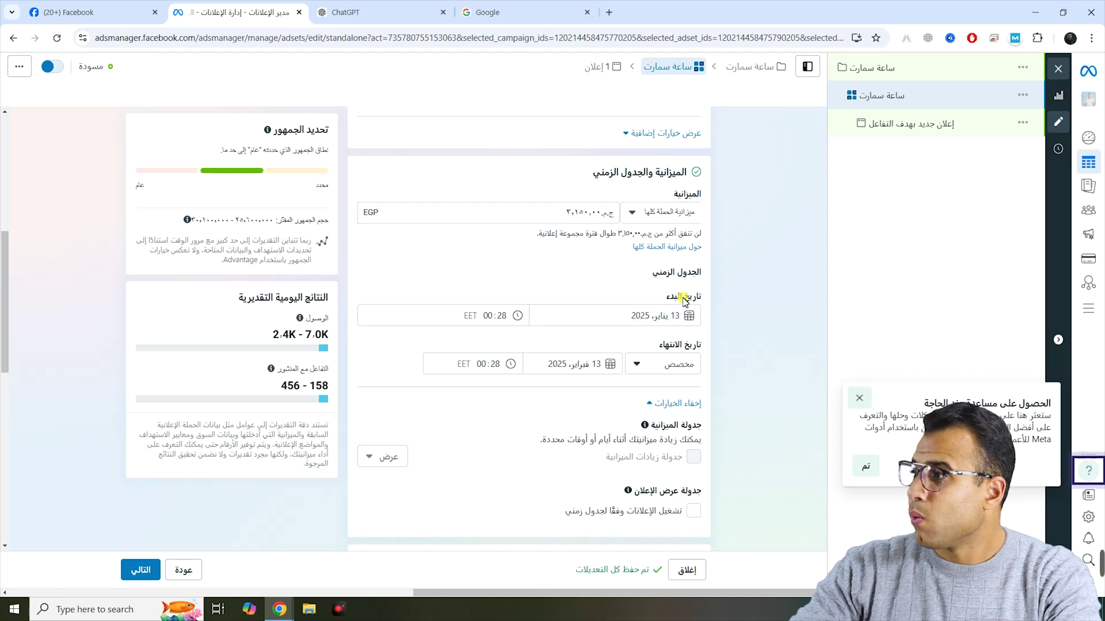
Set the ad set's start date to 13 January 2025 in the schedule.
scroll(685, 320, "down", 1)
left_click(667, 258)
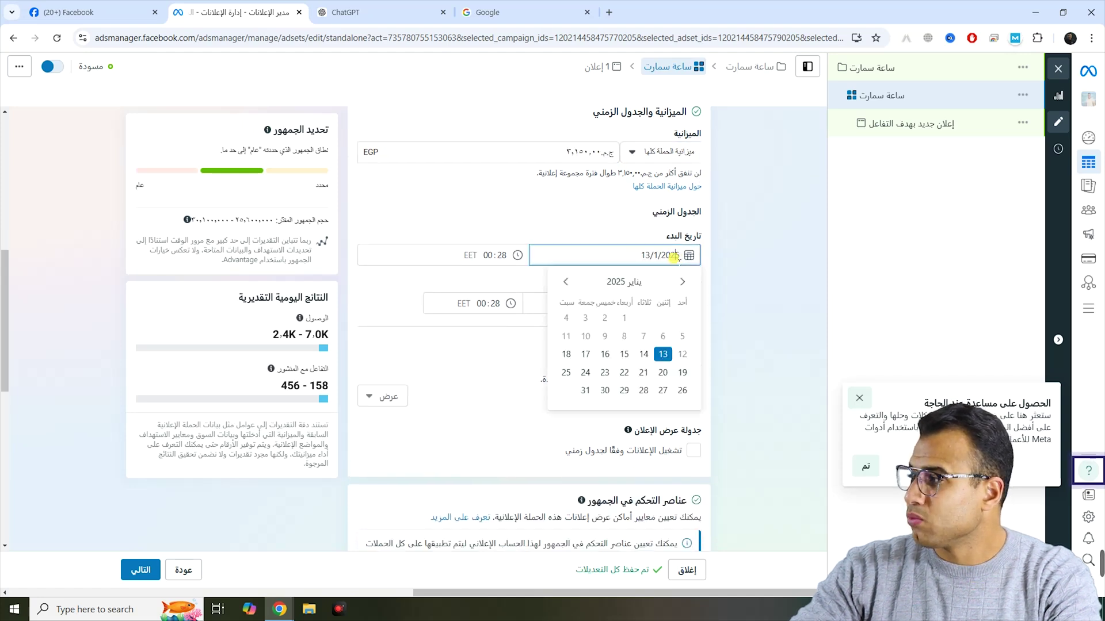
left_click(664, 355)
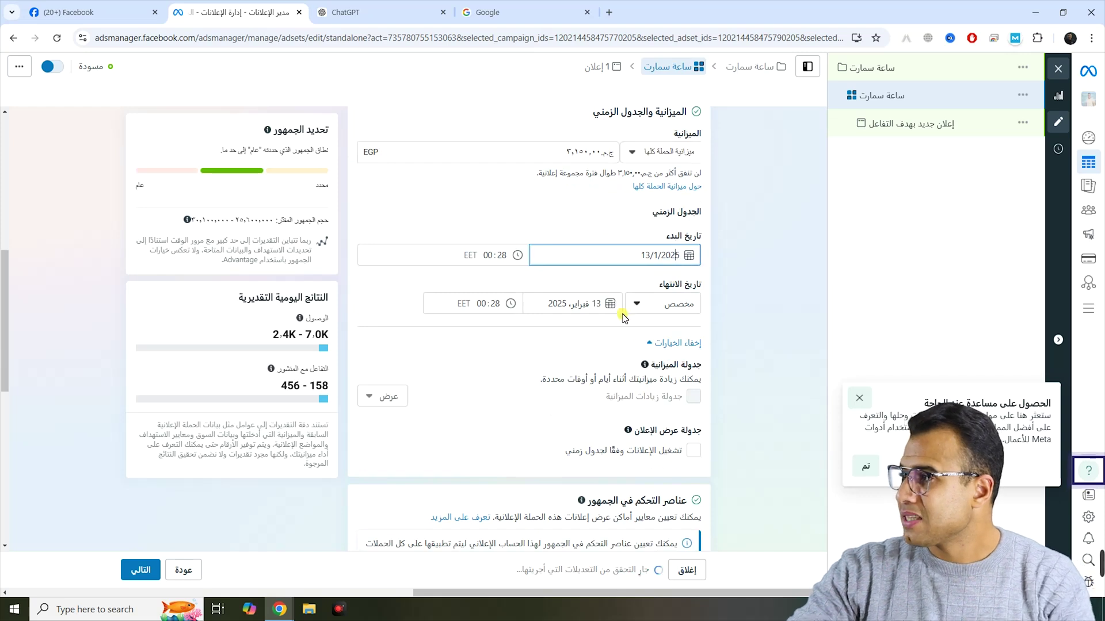
Try the 14-day and 30-day presets for the ad set's end date and settle on 14 days (14 يومًا).
left_click(656, 305)
left_click(707, 334)
left_click(677, 305)
left_click(728, 354)
left_click(659, 307)
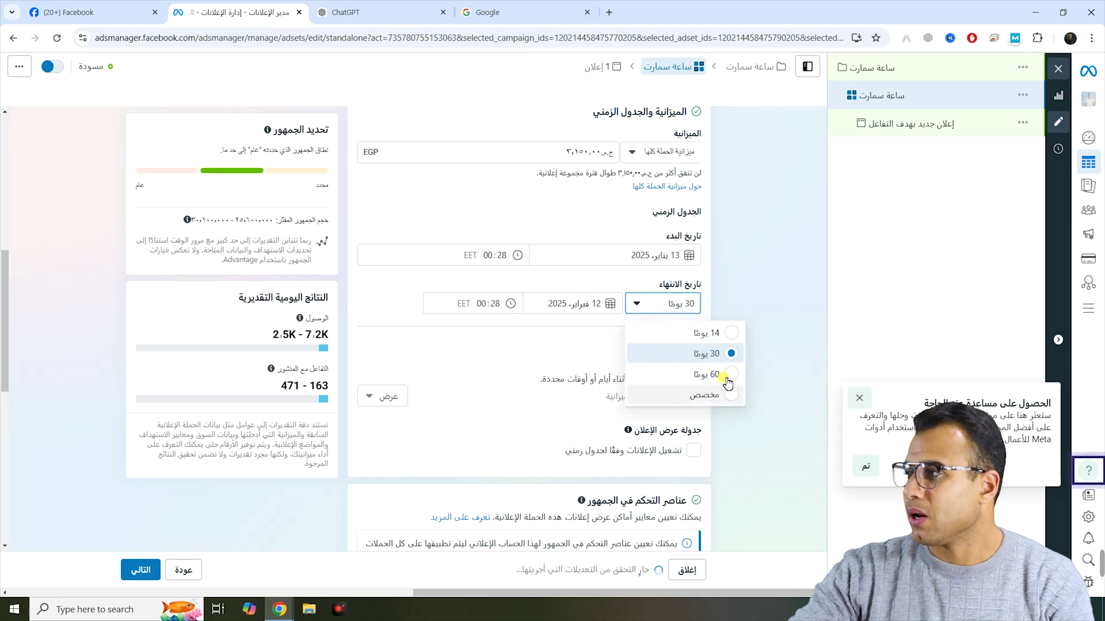
left_click(724, 339)
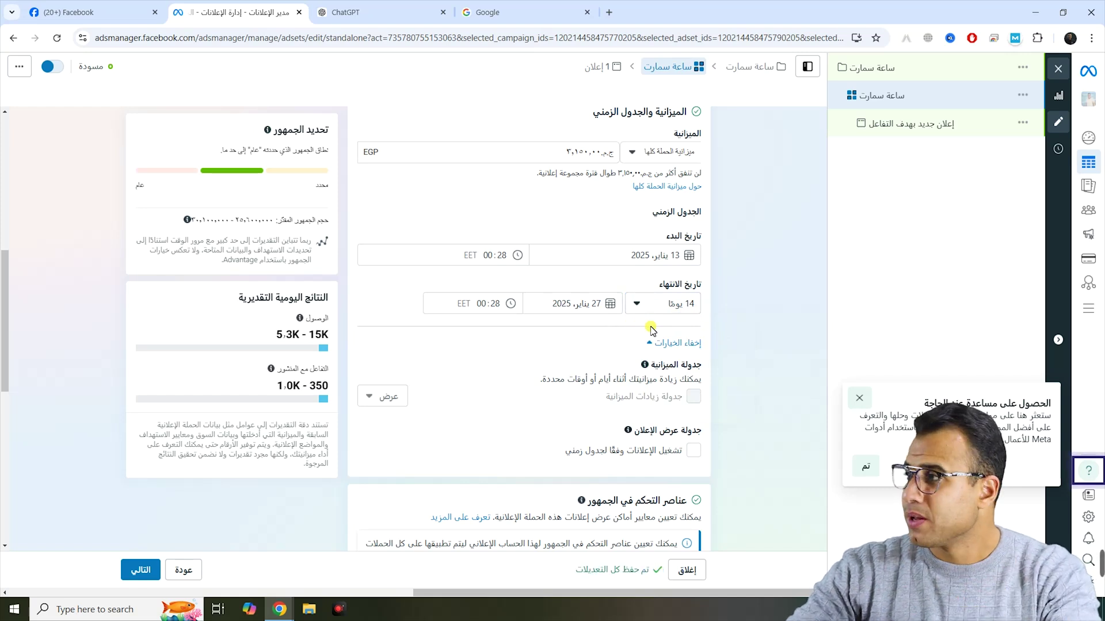
Change the ad set's budget type to daily budget (الميزانية اليومية) and set the amount to 200 EGP.
left_click(672, 155)
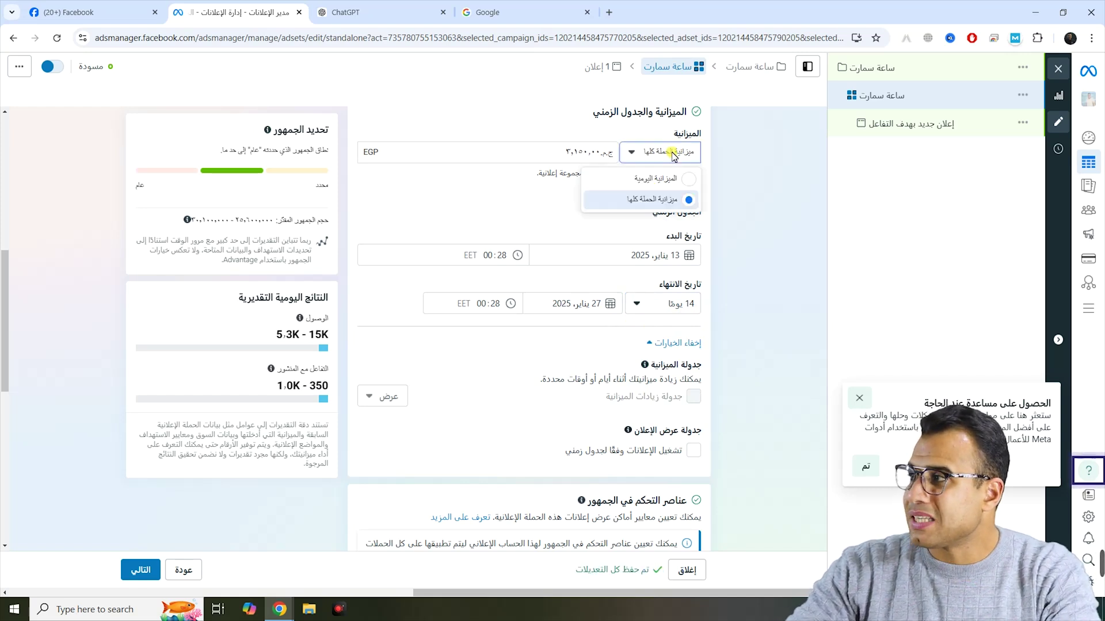
left_click(678, 190)
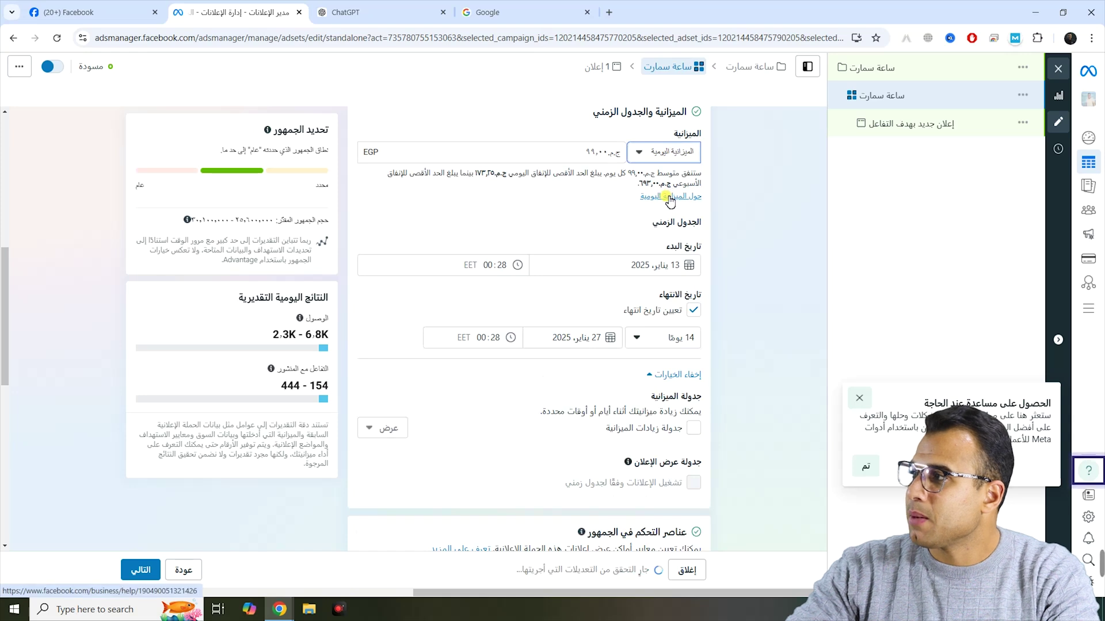
double_click(596, 155)
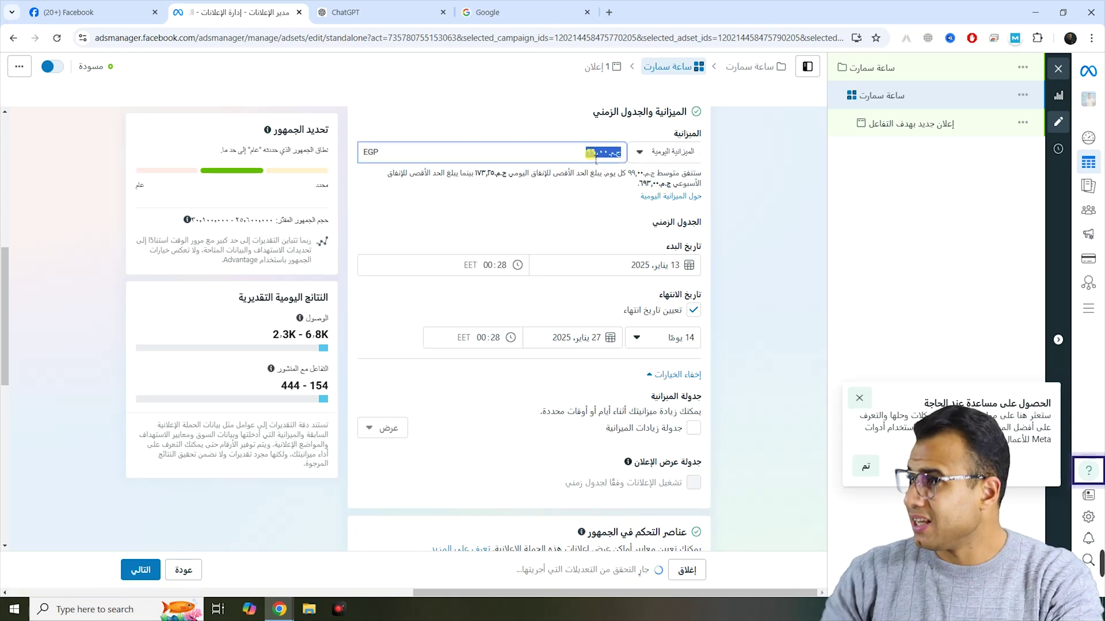
type("200")
left_click(571, 229)
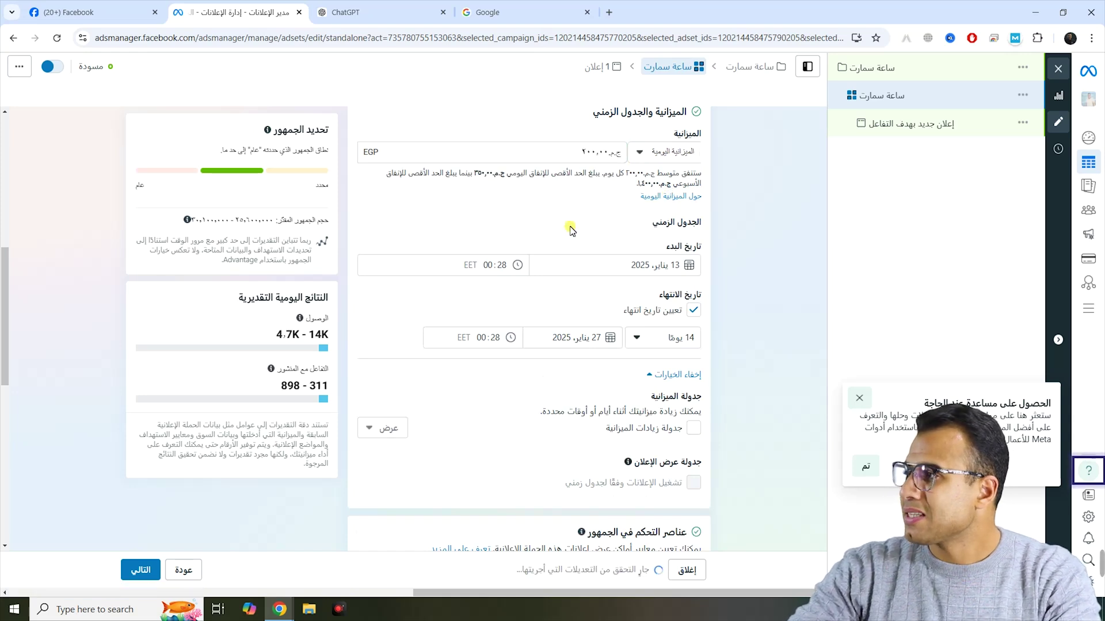
Turn the end date off and on again, apply the 14-day preset, and change the end date to 17 January 2025.
left_click(694, 311)
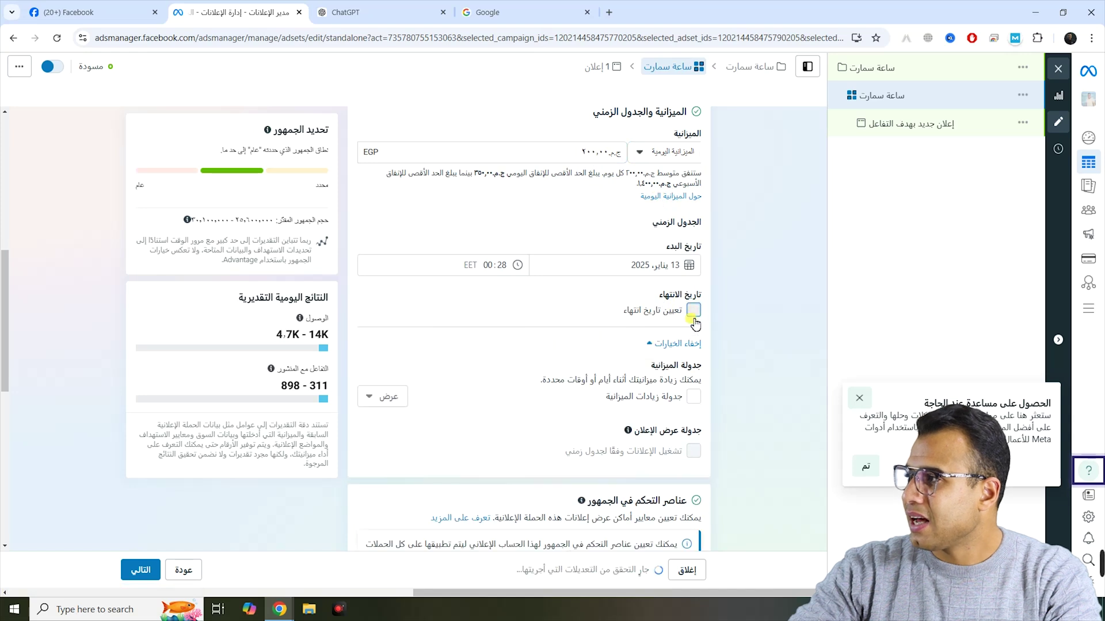
left_click(694, 311)
left_click(674, 382)
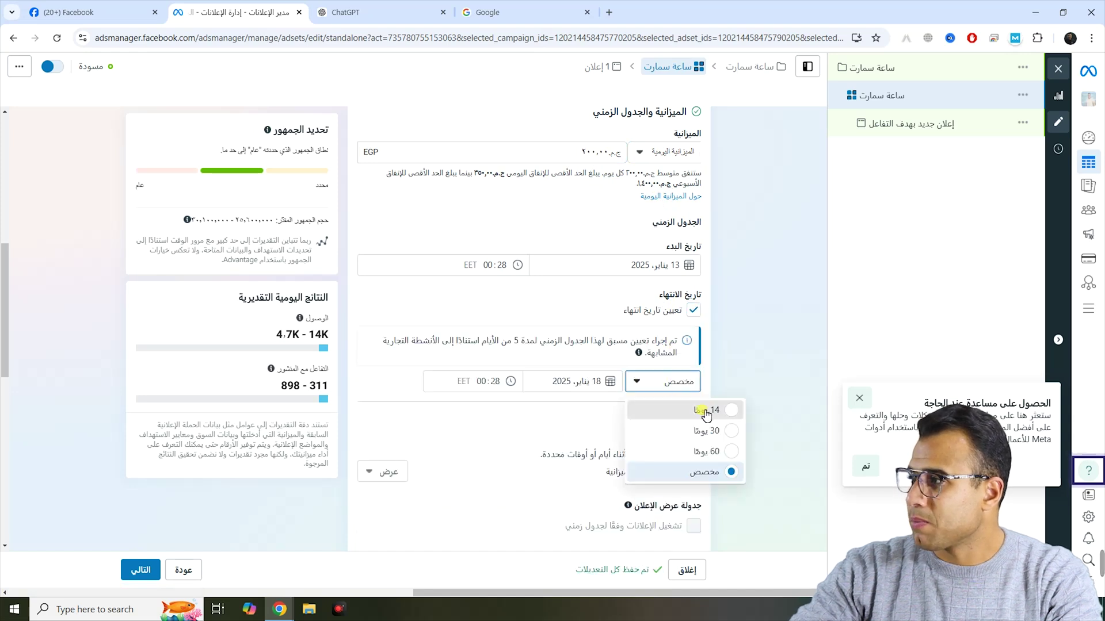
left_click(708, 411)
left_click(595, 339)
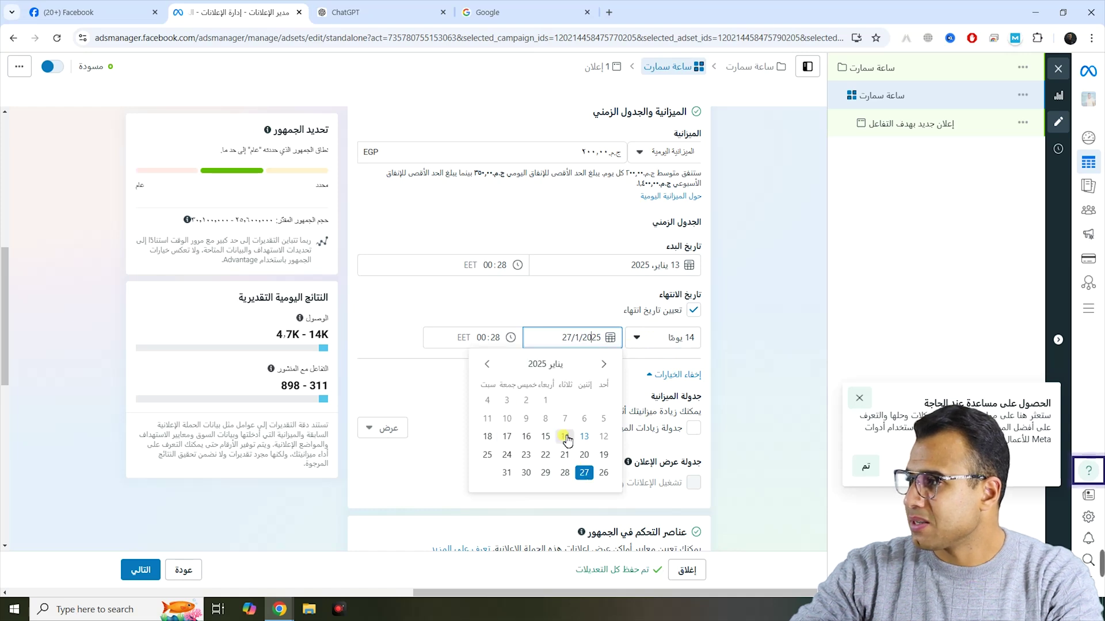
left_click(506, 437)
Reset the end date option (تعيين تاريخ انتهاء) and choose 18 January 2025 as the ad set's end date.
left_click(550, 311)
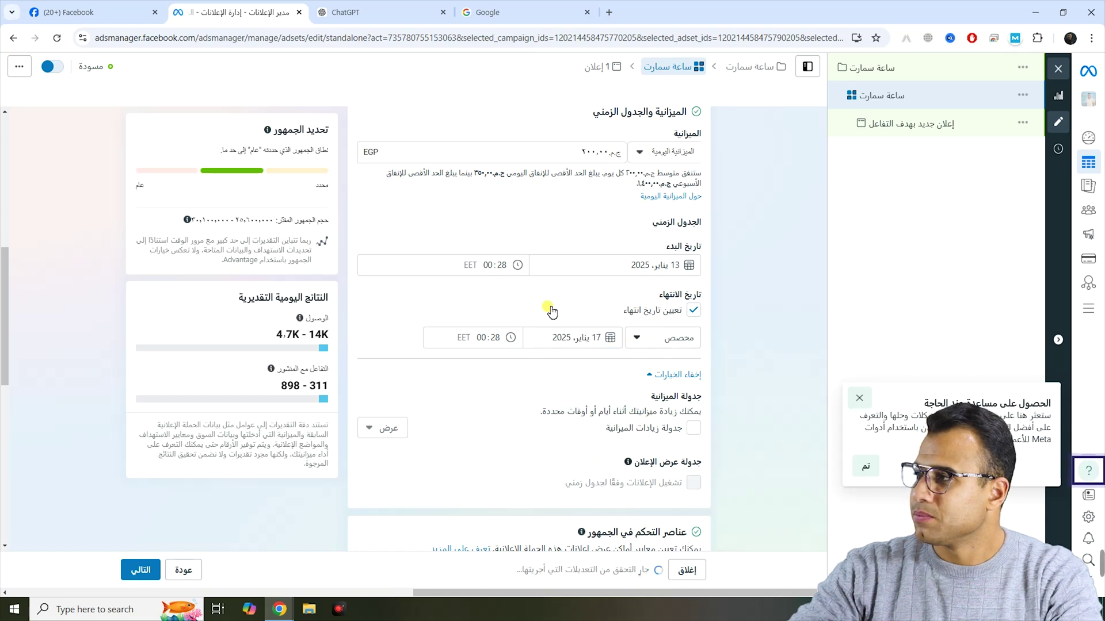
left_click(595, 315)
left_click(558, 382)
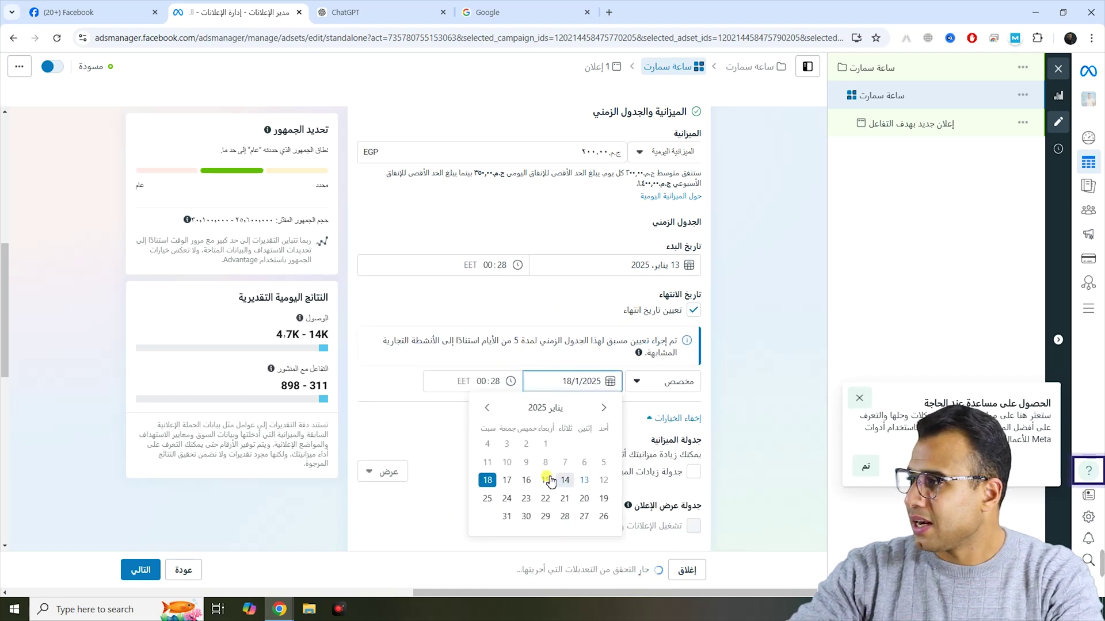
left_click(492, 481)
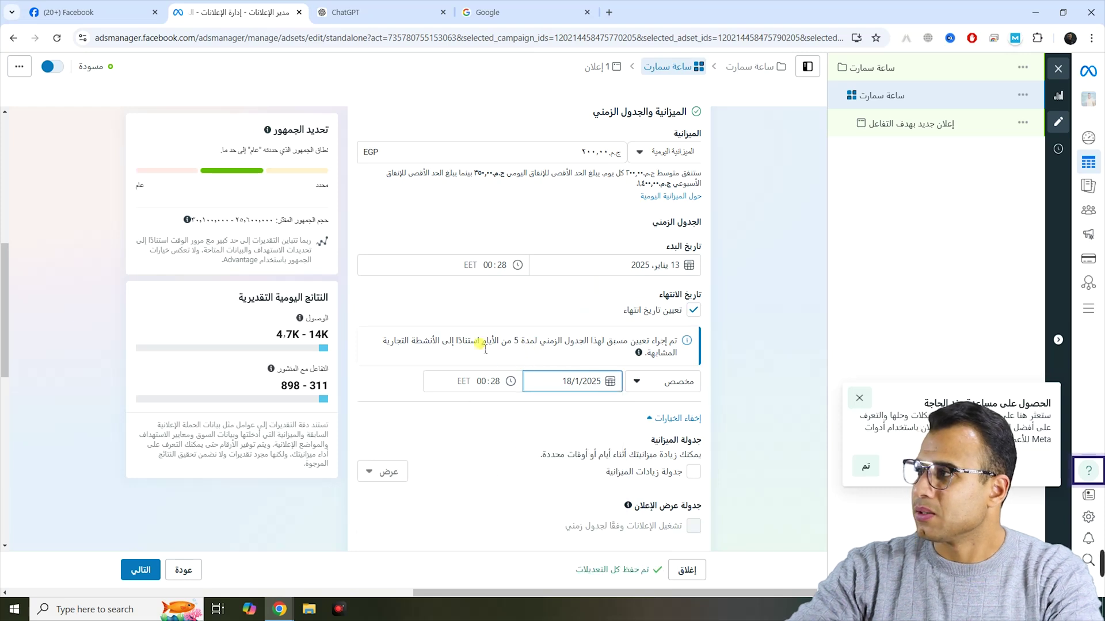
Turn off the end date, switch the ad set to a lifetime budget (ميزانية الحملة كلها), and apply the 14-day (14 يومًا) end date preset.
left_click(481, 309)
scroll(576, 296, "up", 1)
left_click(658, 212)
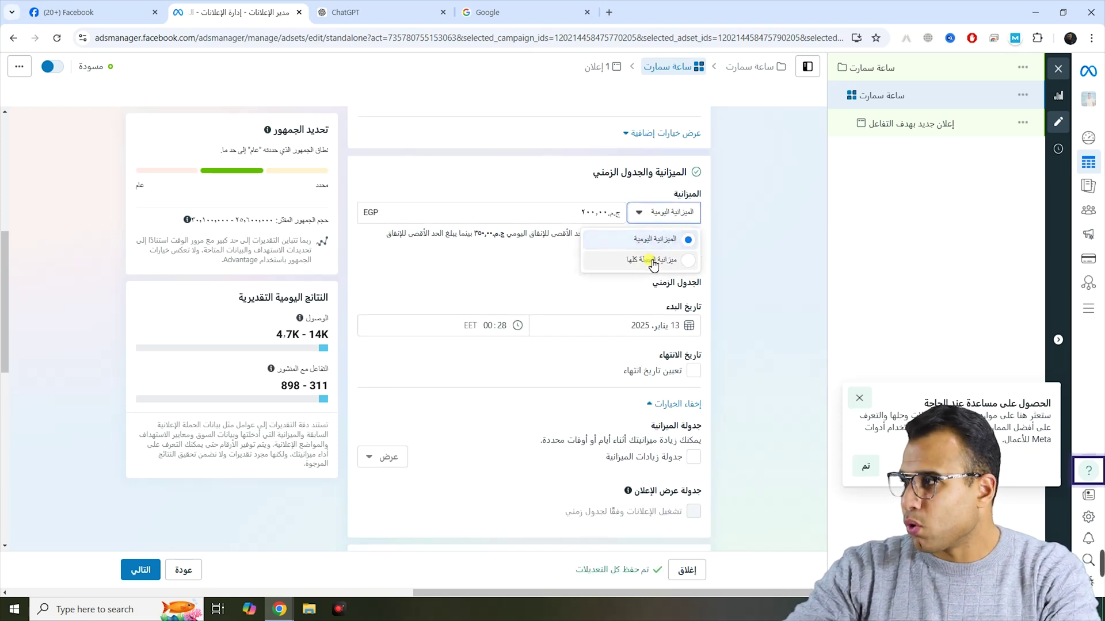
left_click(644, 256)
left_click(653, 365)
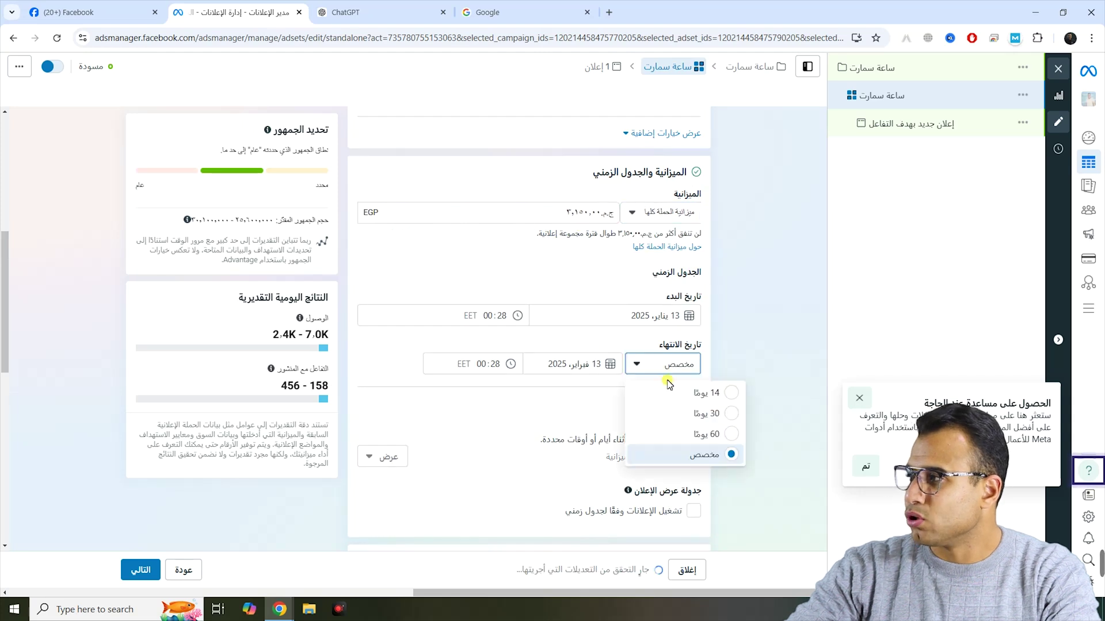
left_click(722, 390)
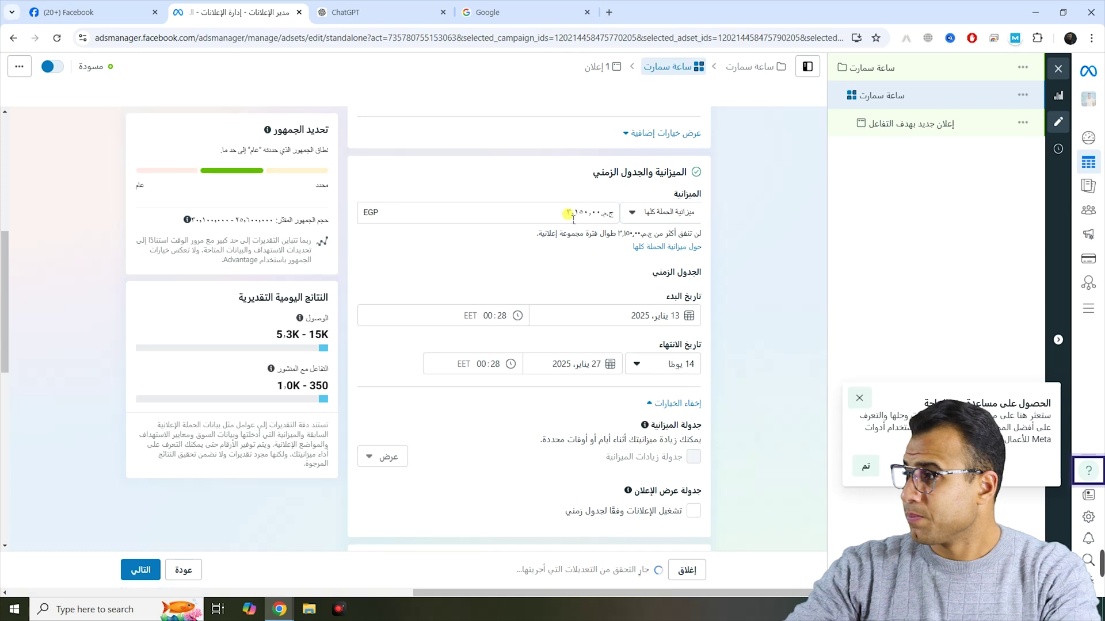
View the account-wide audience controls (عناصر التحكم في الجمهور) for all campaigns and close them without making changes.
scroll(622, 258, "down", 1)
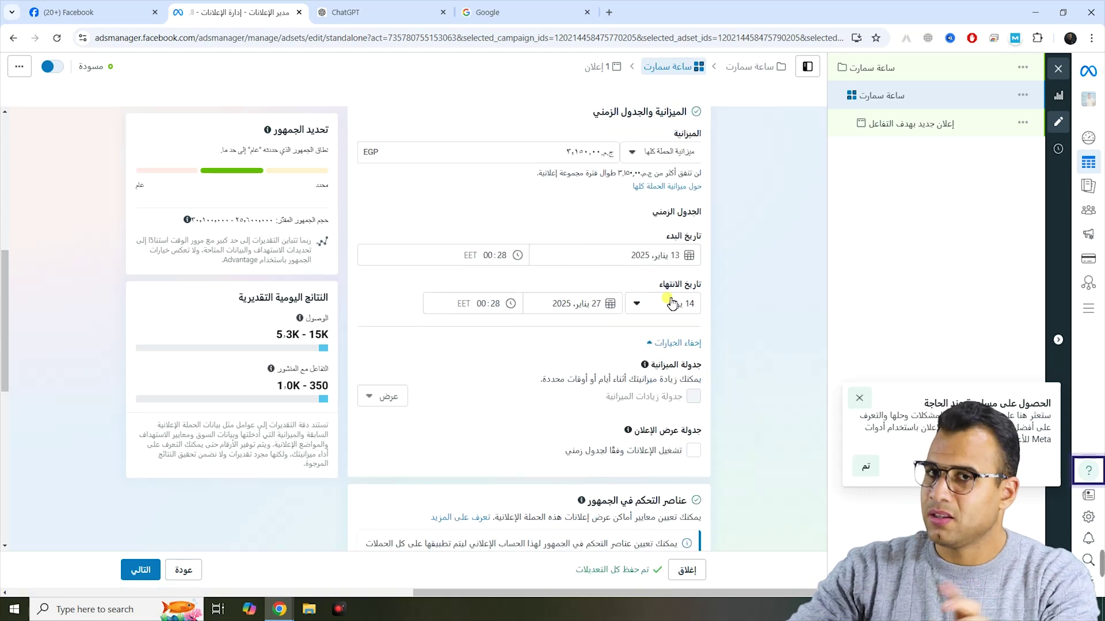
scroll(671, 288, "down", 2)
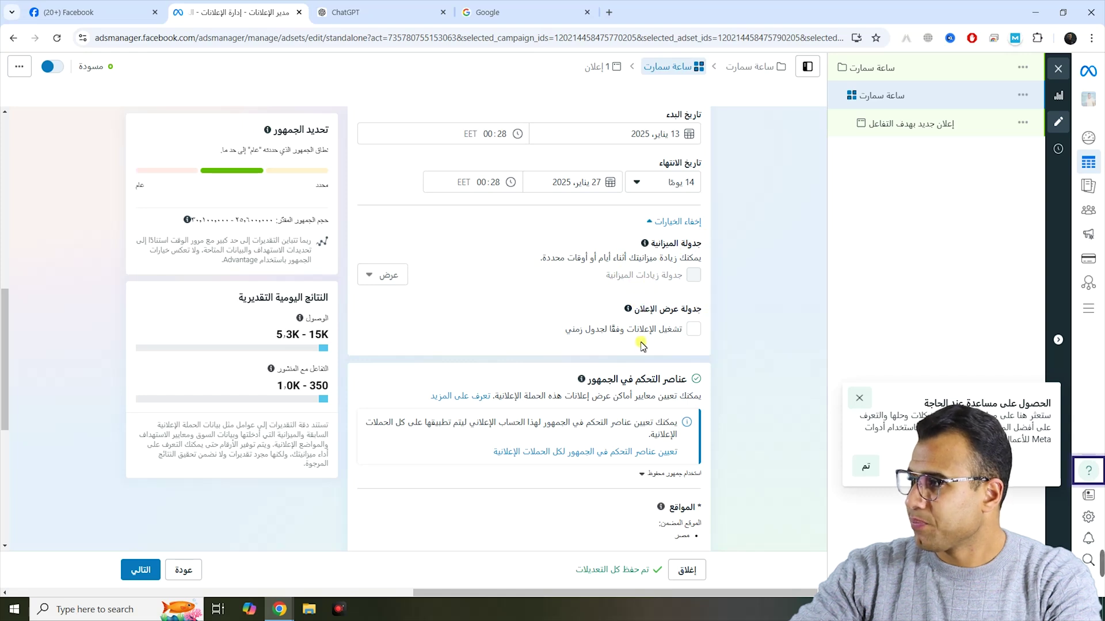
scroll(641, 316, "down", 1)
left_click_drag(662, 326, 601, 320)
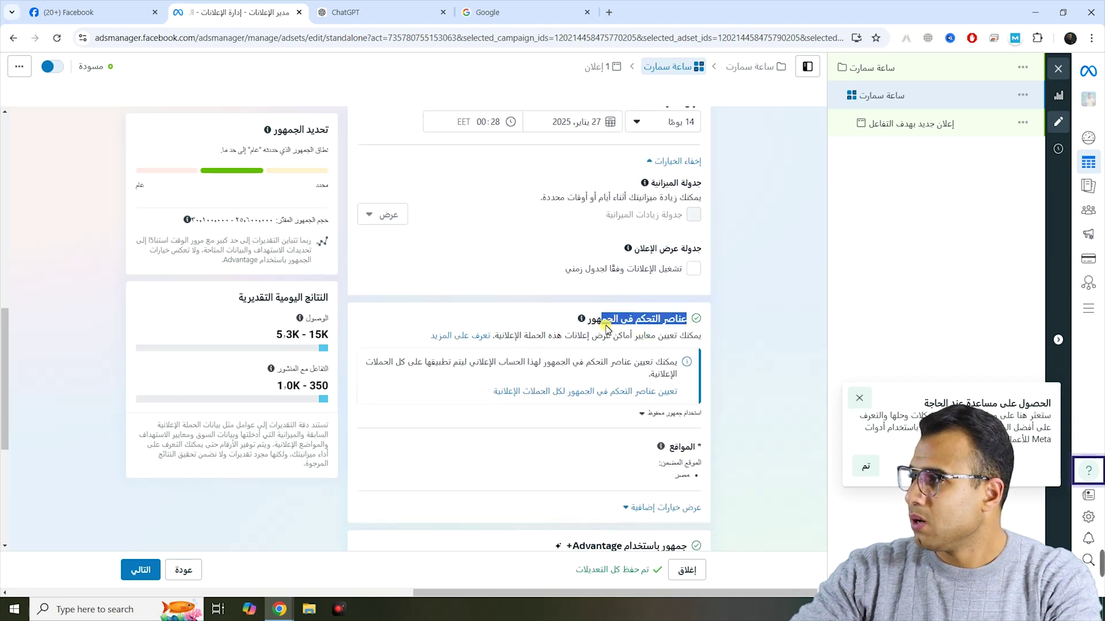
scroll(642, 337, "down", 2)
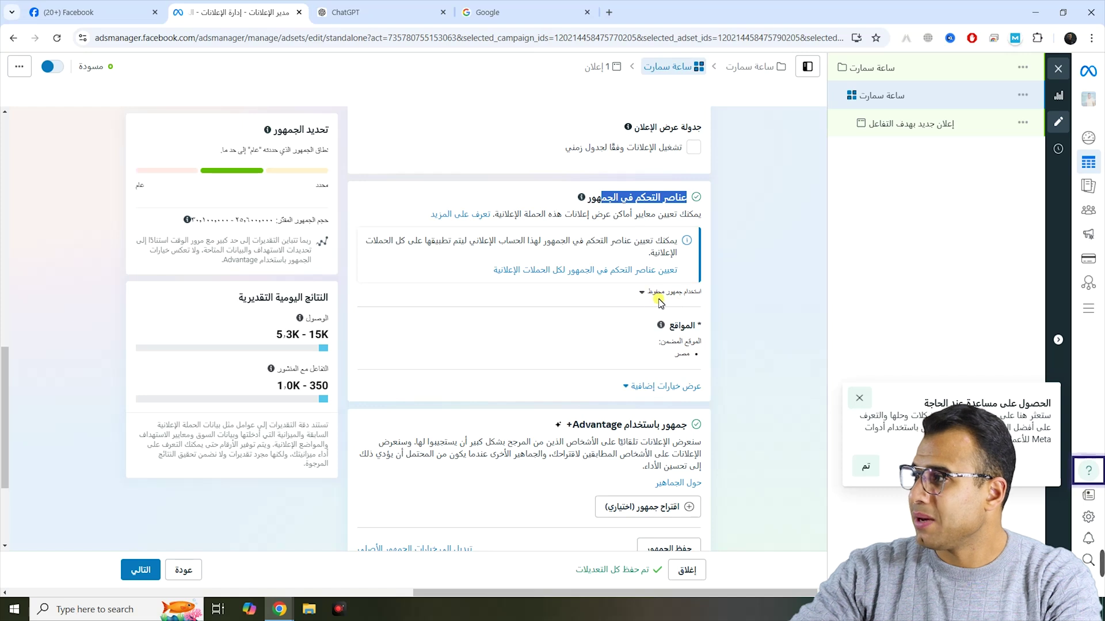
left_click(631, 271)
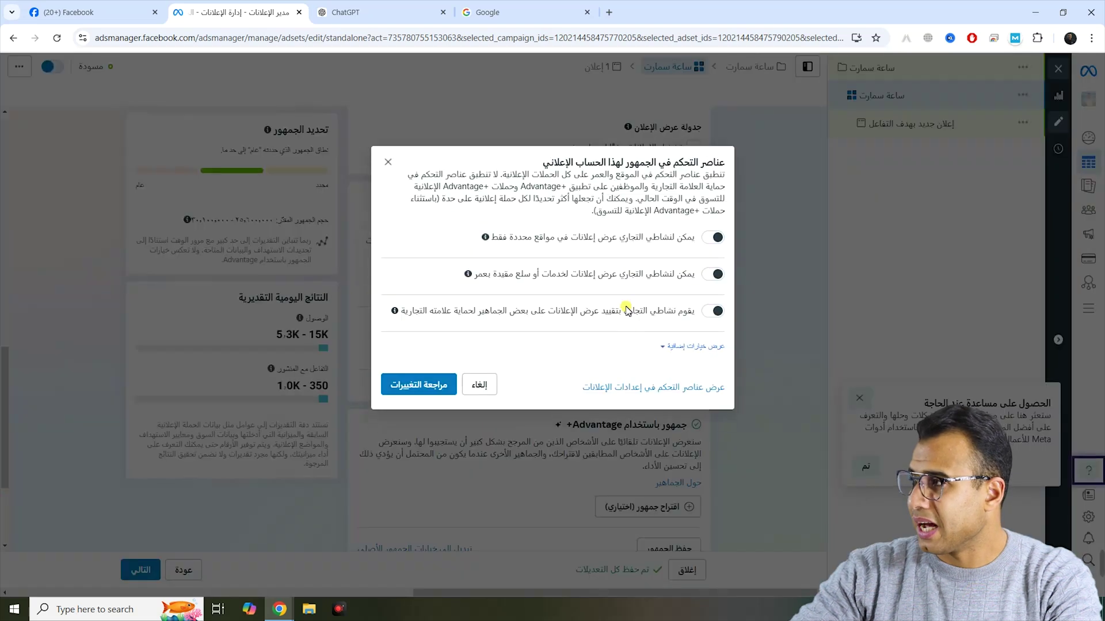
left_click(484, 386)
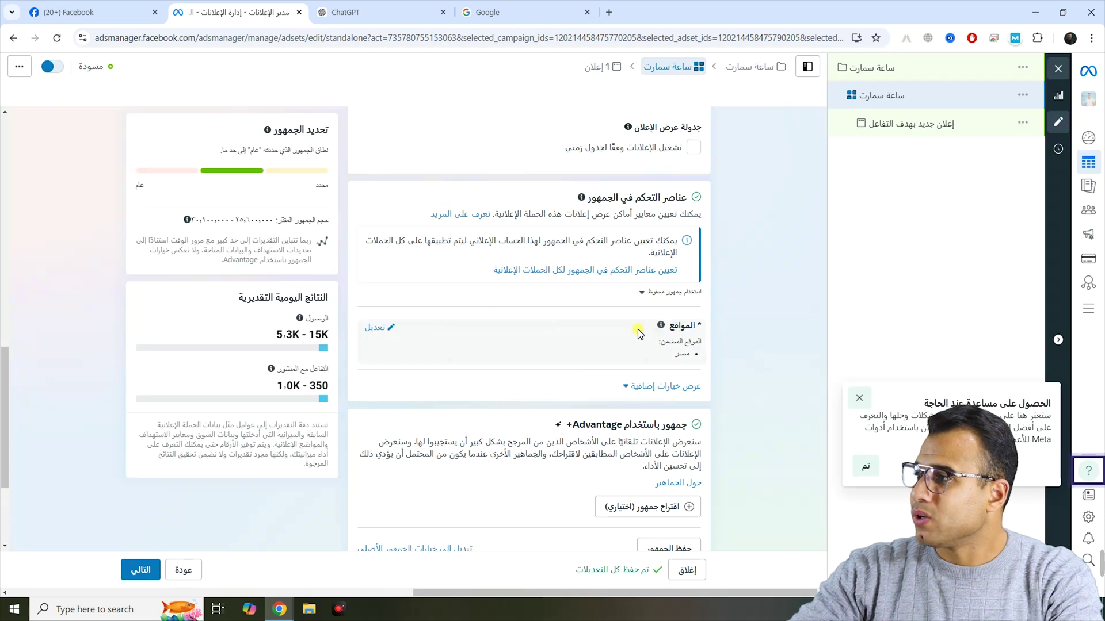
Edit the audience locations by removing Egypt (مصر) and adding the city of Cairo (القاهرة, Cairo Governorate).
left_click(383, 329)
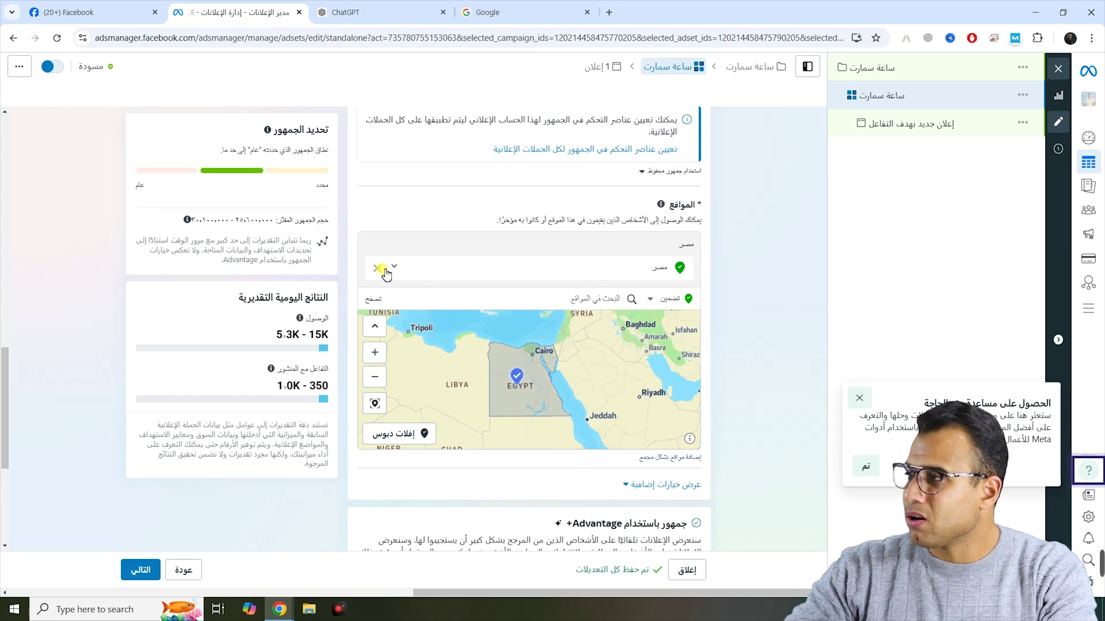
left_click(375, 270)
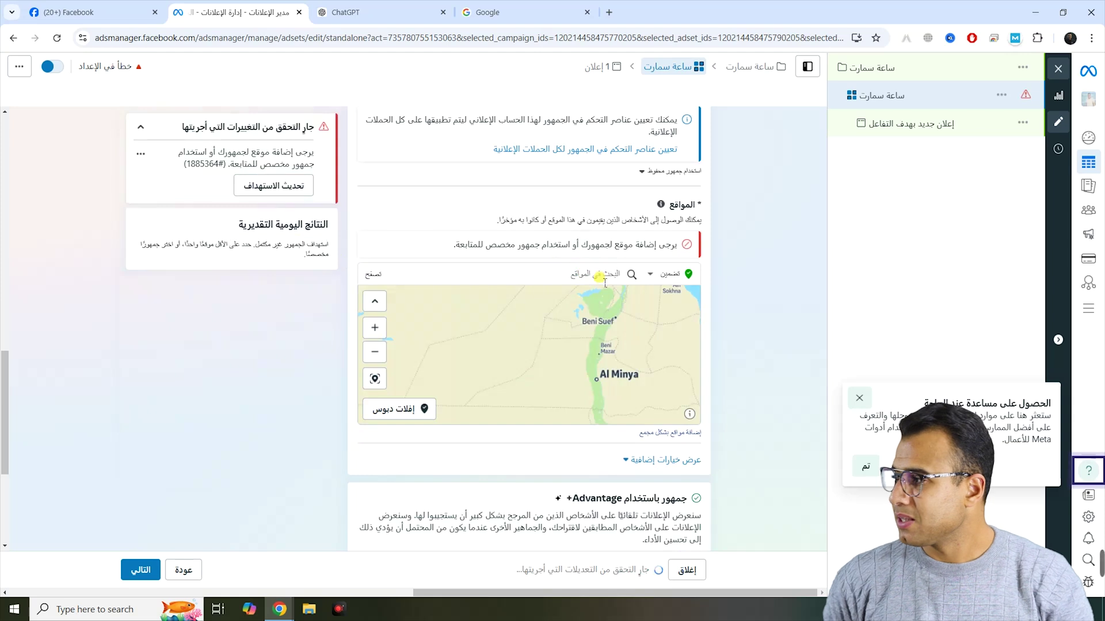
left_click(599, 277)
type("القاهرة")
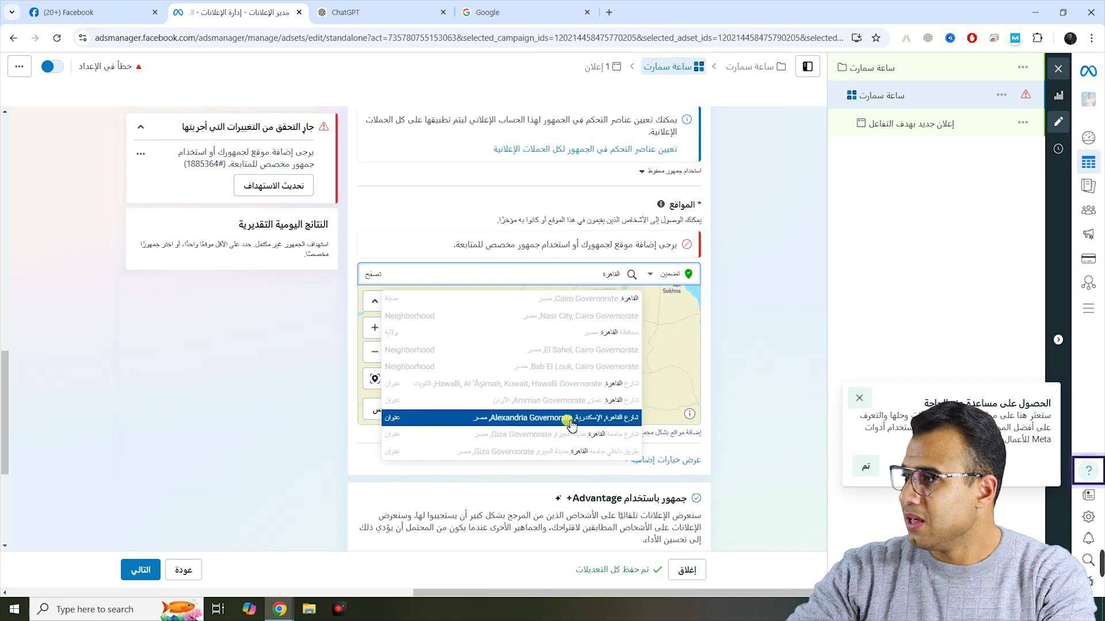
left_click(572, 304)
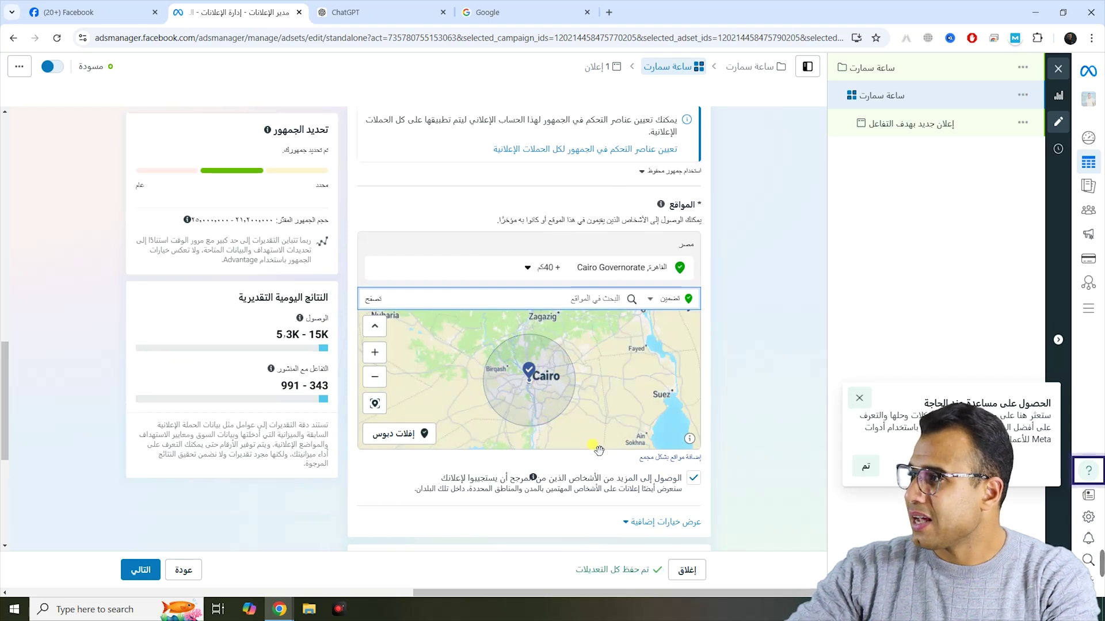
Try a 60 km and a 17 km radius around the Cairo location.
left_click(536, 268)
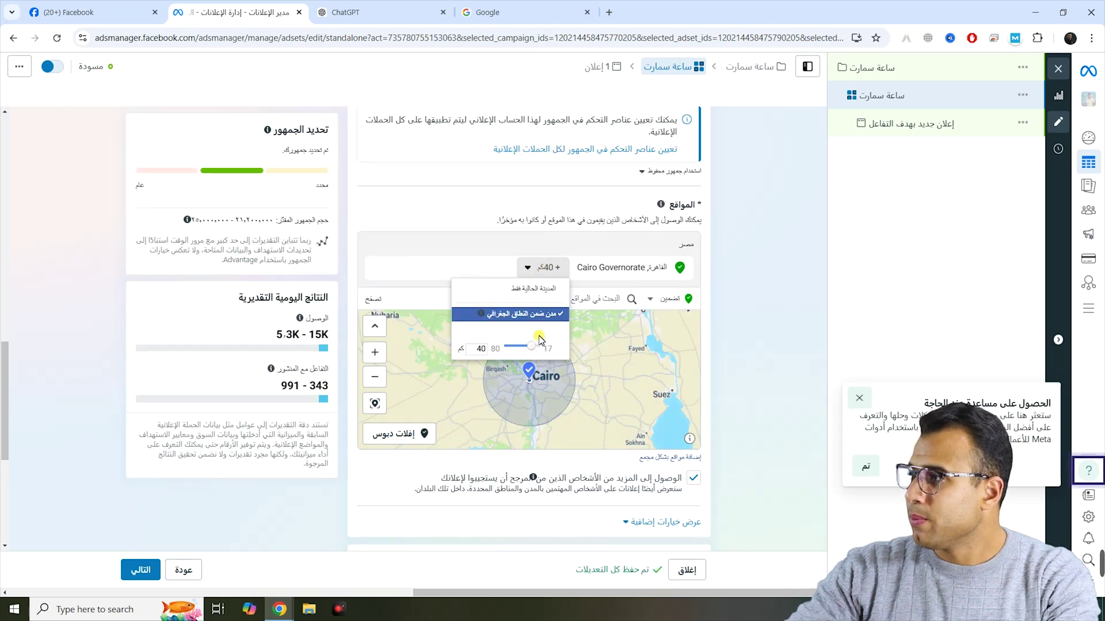
left_click_drag(532, 346, 524, 352)
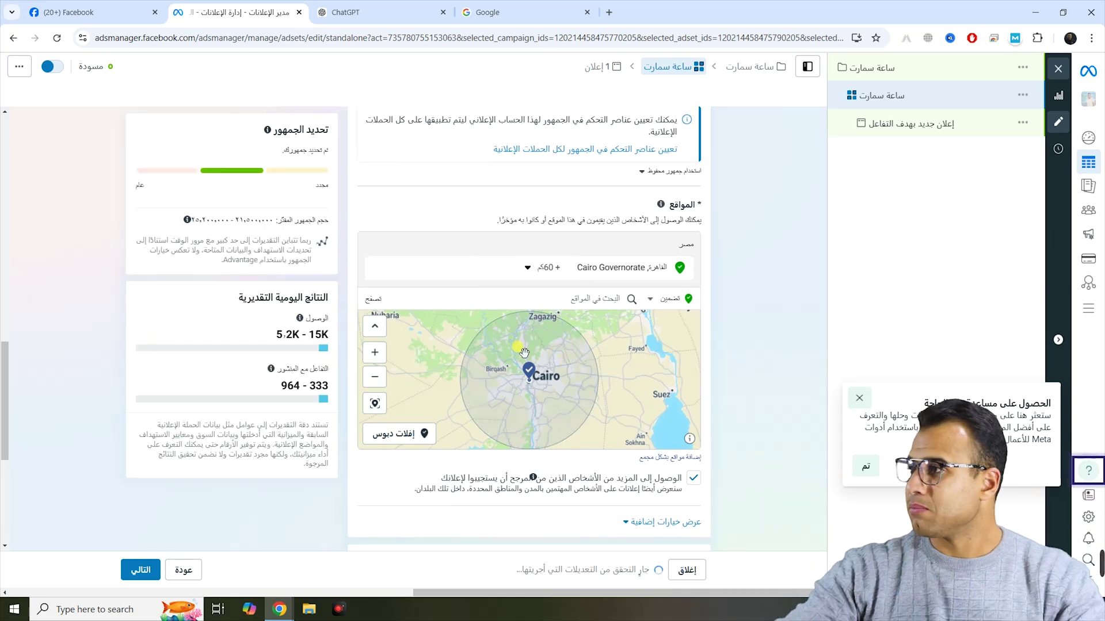
left_click(542, 273)
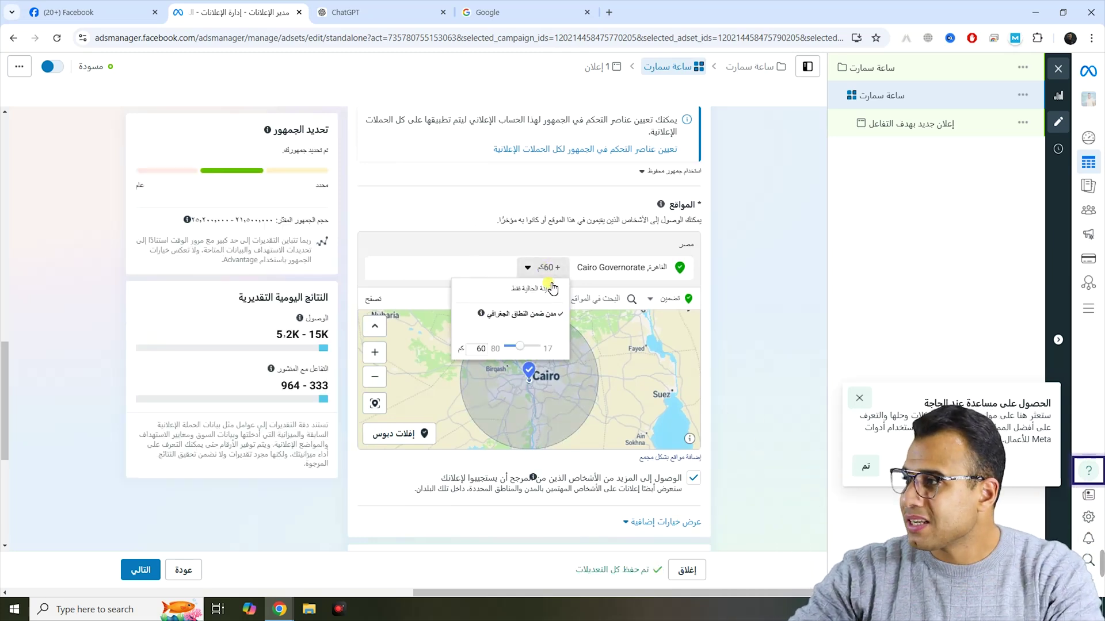
left_click_drag(523, 351, 546, 356)
left_click(547, 385)
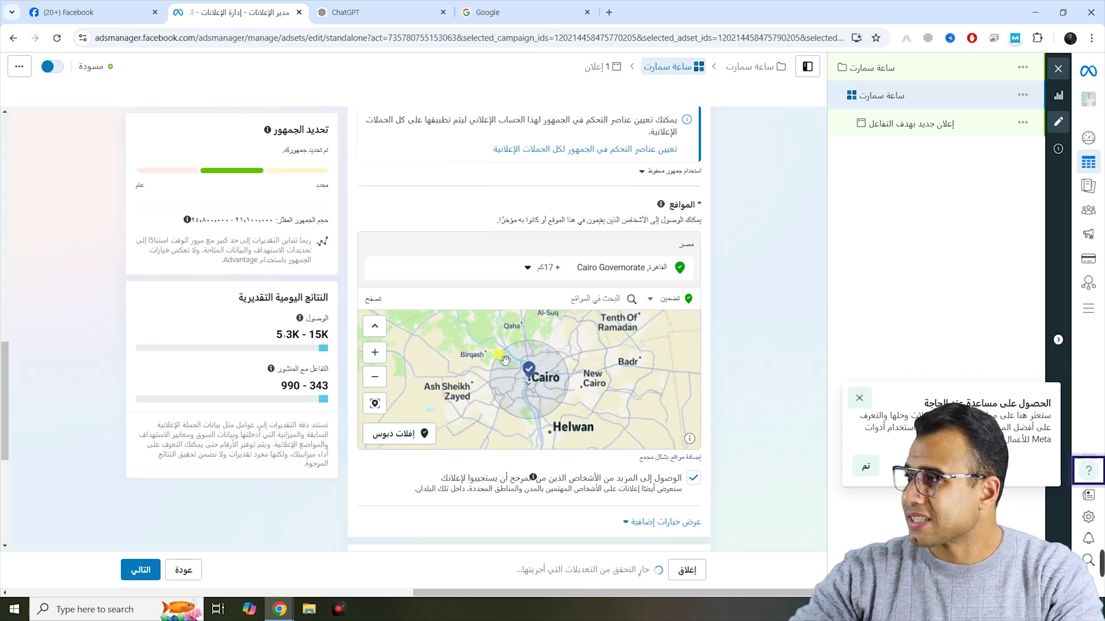
Set the targeting radius around Cairo to 23 km.
left_click(544, 268)
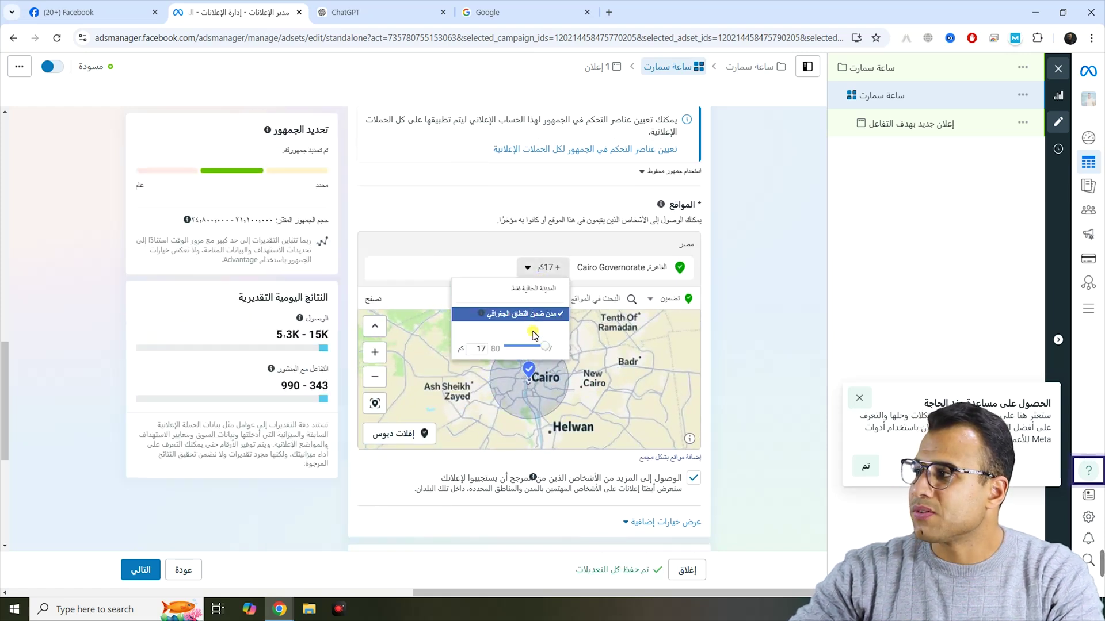
left_click_drag(541, 351, 539, 353)
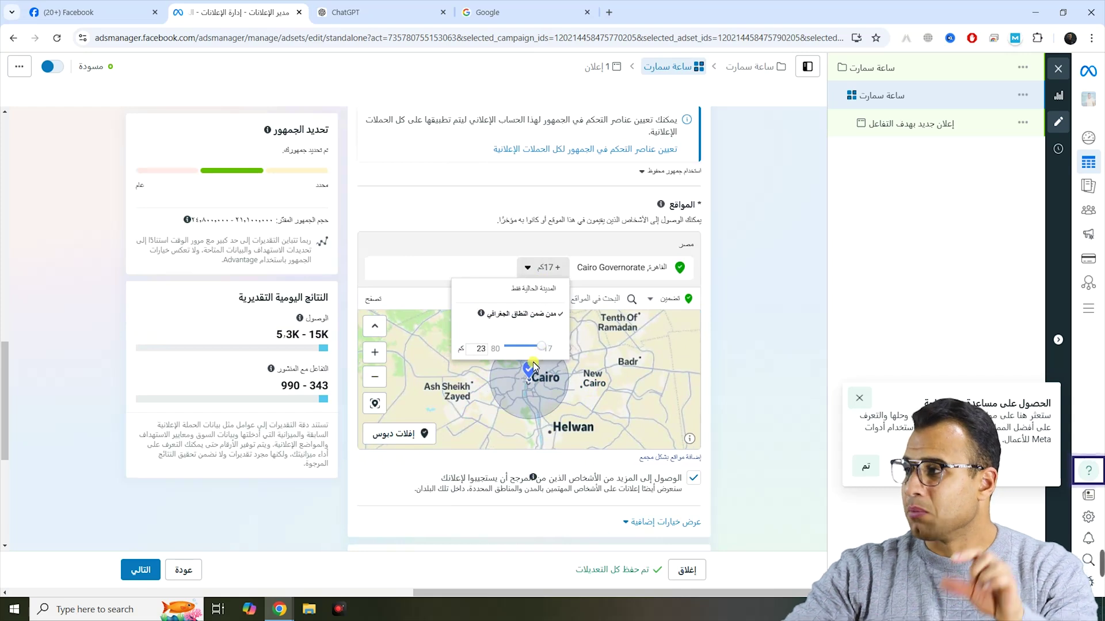
left_click(535, 368)
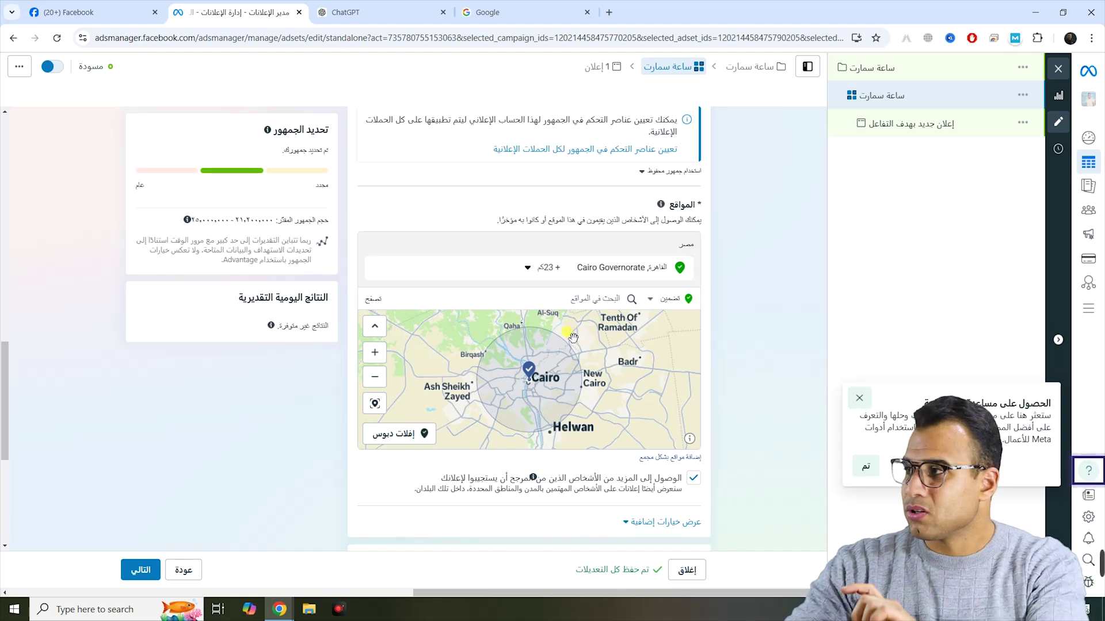
left_click(541, 268)
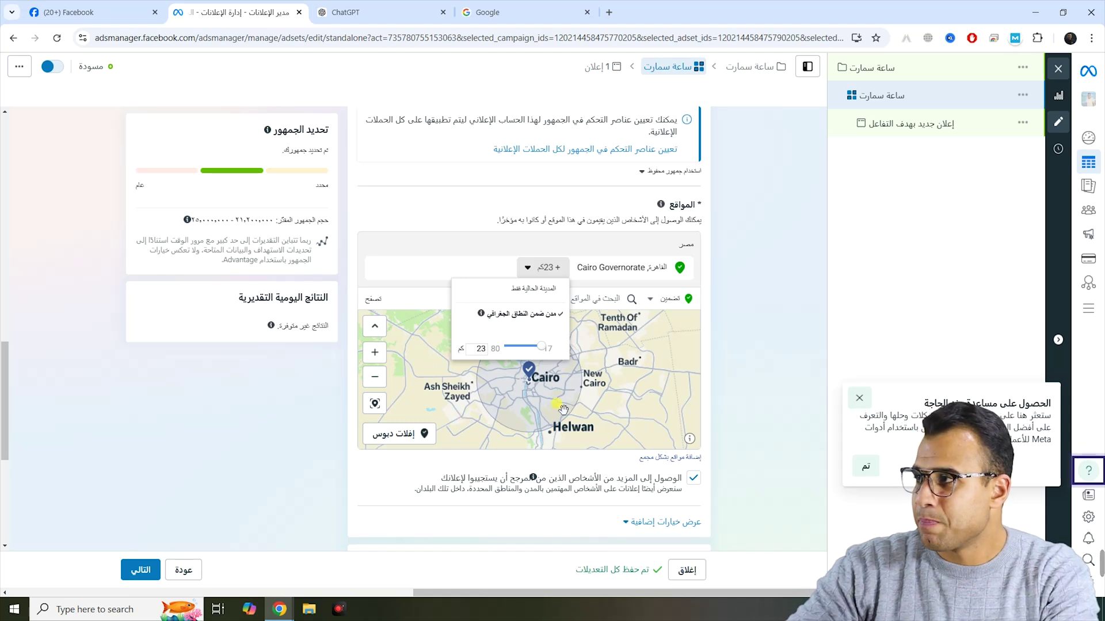
left_click(292, 424)
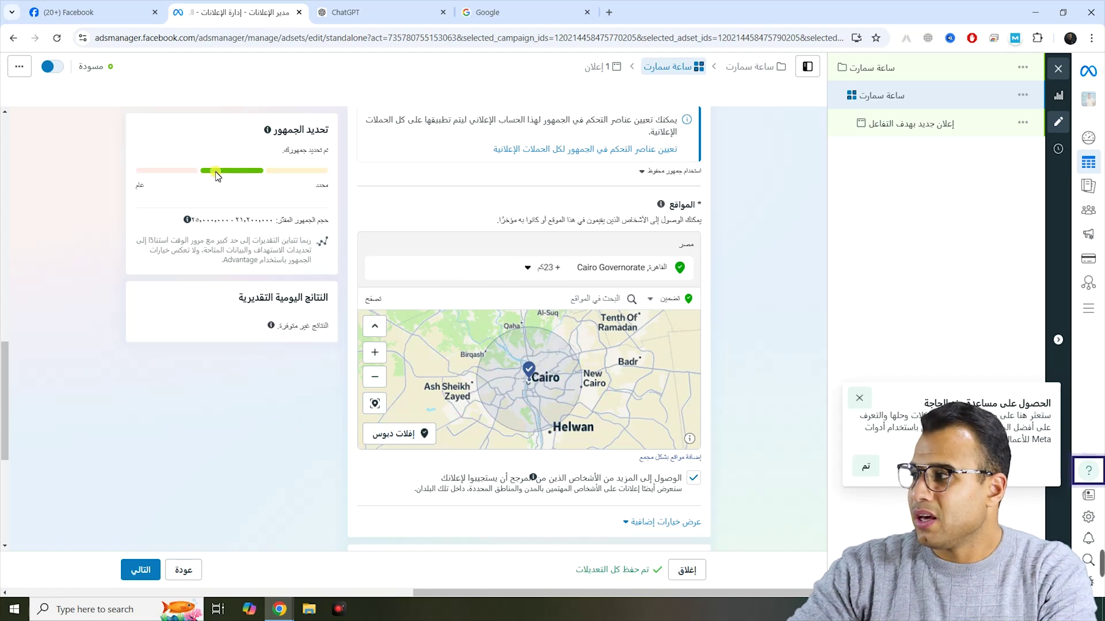
Expand the additional audience control options and choose 18 as the minimum age (الحد الأدنى للعمر).
scroll(481, 350, "down", 3)
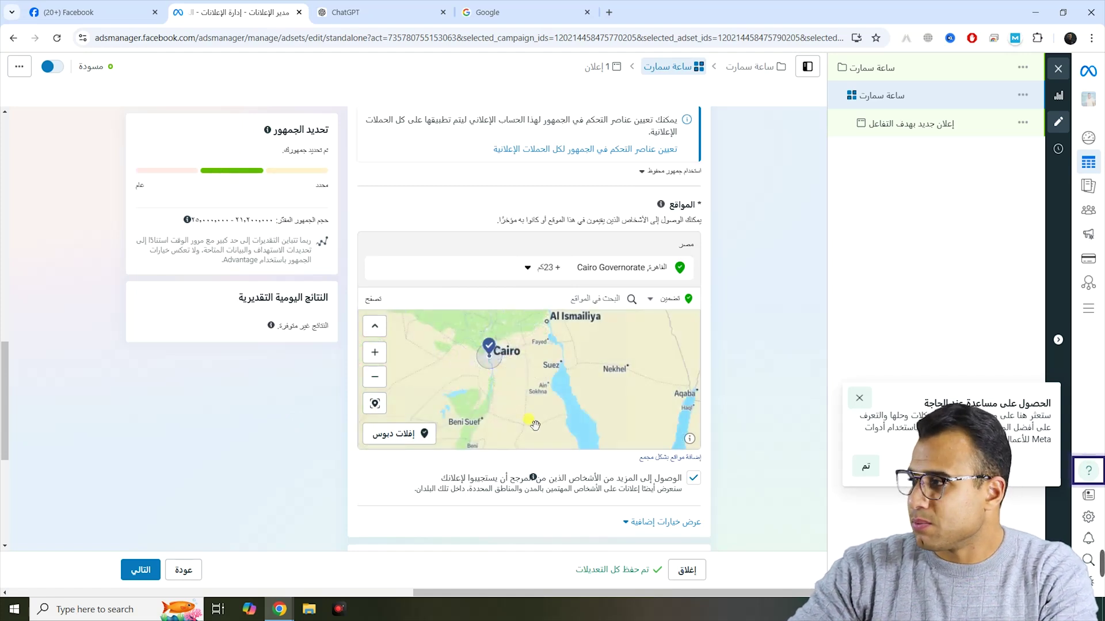
scroll(621, 443, "up", 1)
scroll(739, 472, "down", 2)
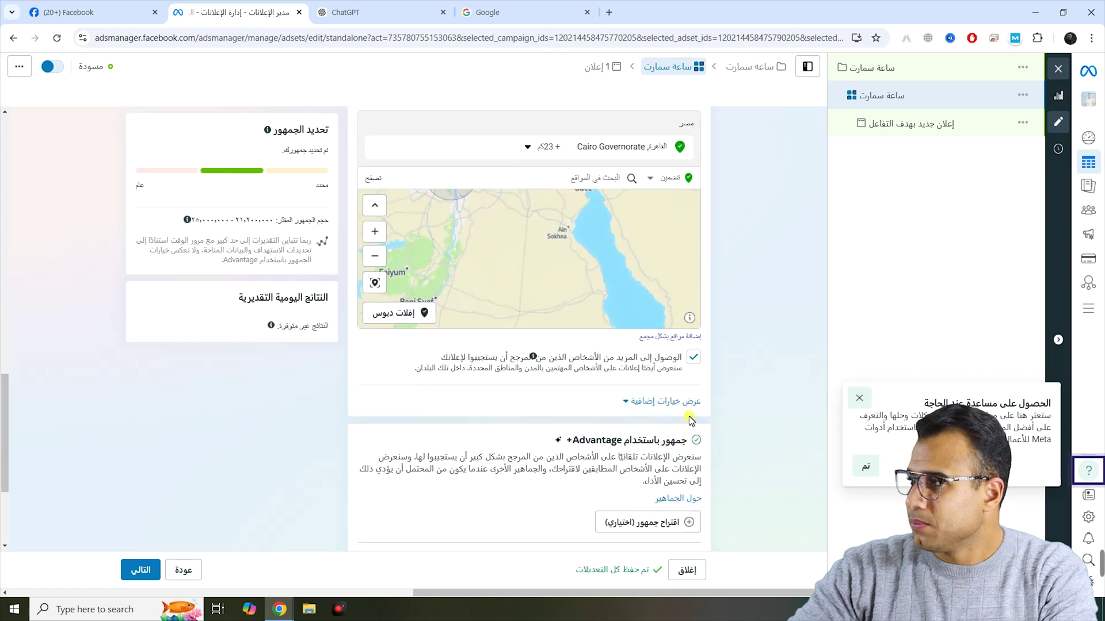
scroll(691, 429, "down", 2)
scroll(693, 369, "up", 1)
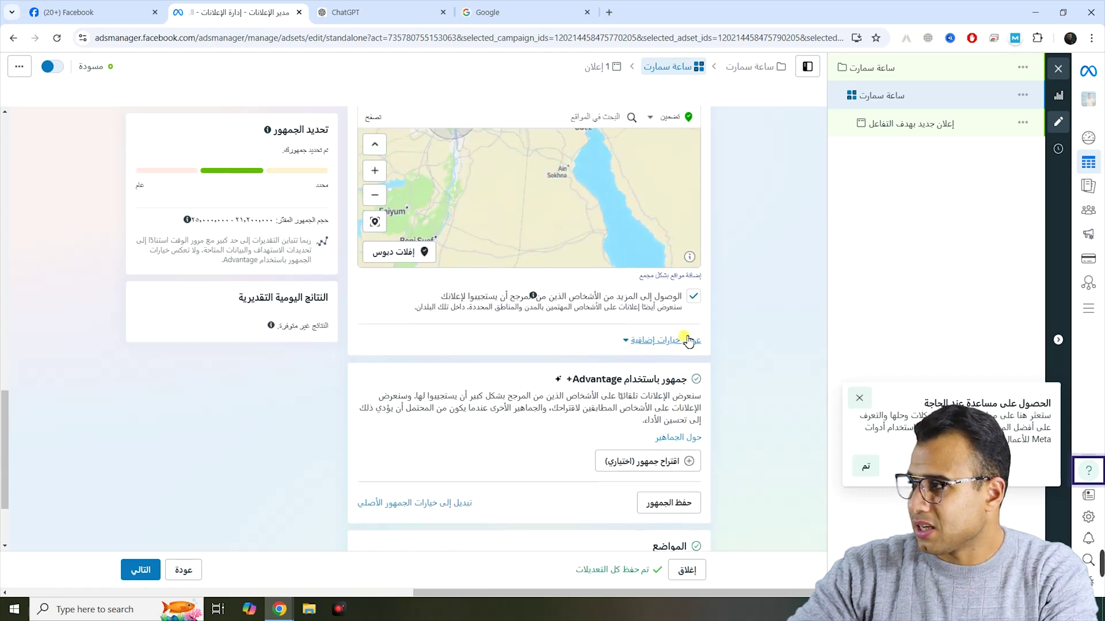
left_click(688, 340)
scroll(698, 363, "down", 1)
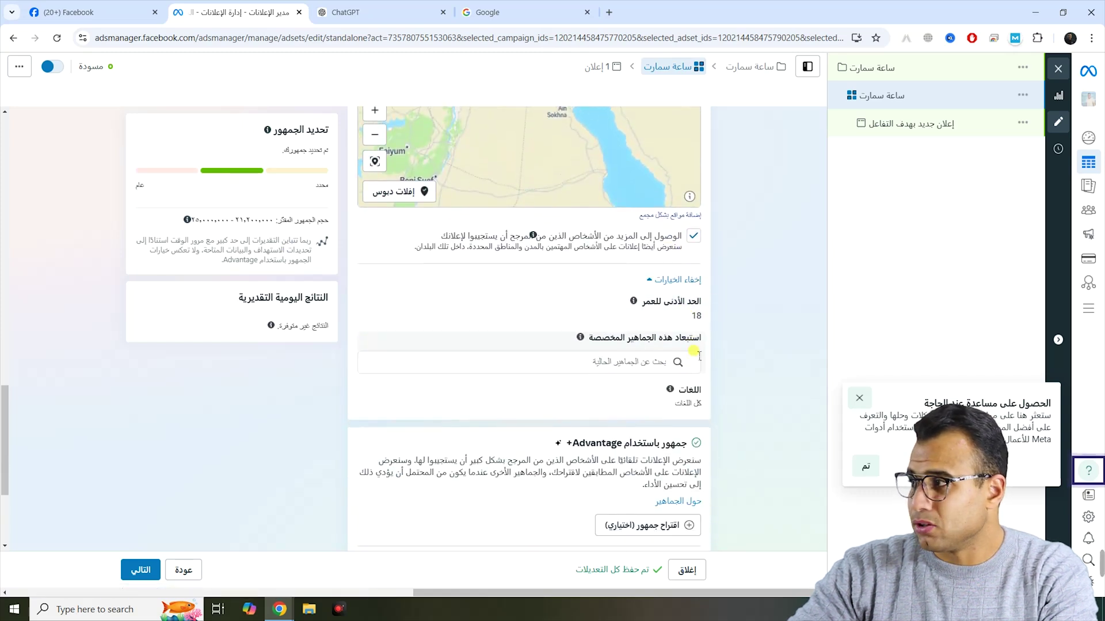
left_click(662, 329)
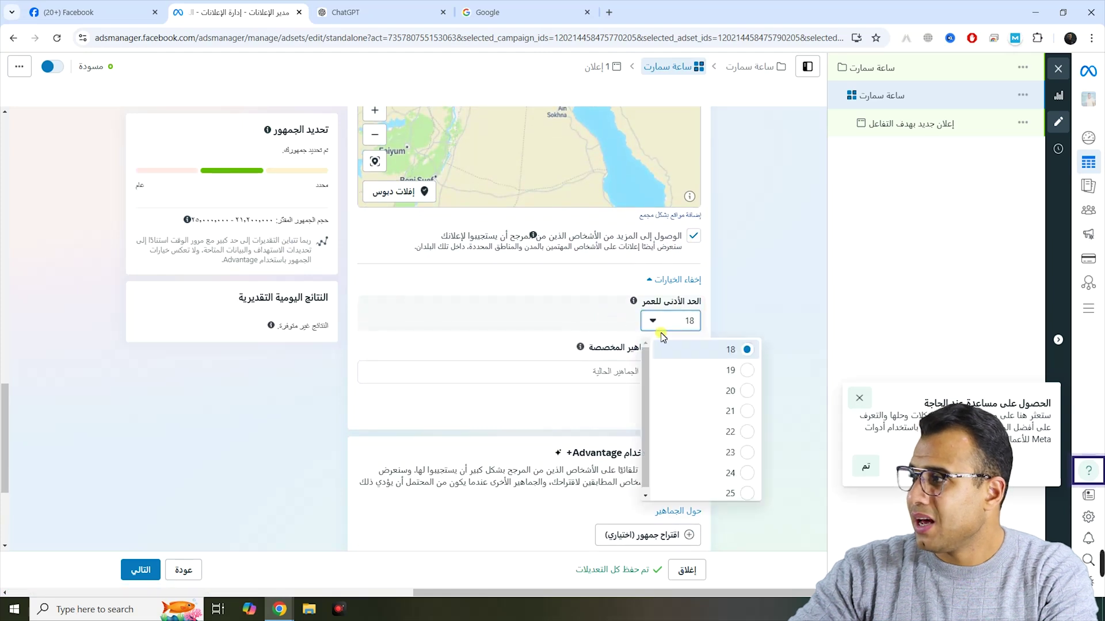
left_click(698, 348)
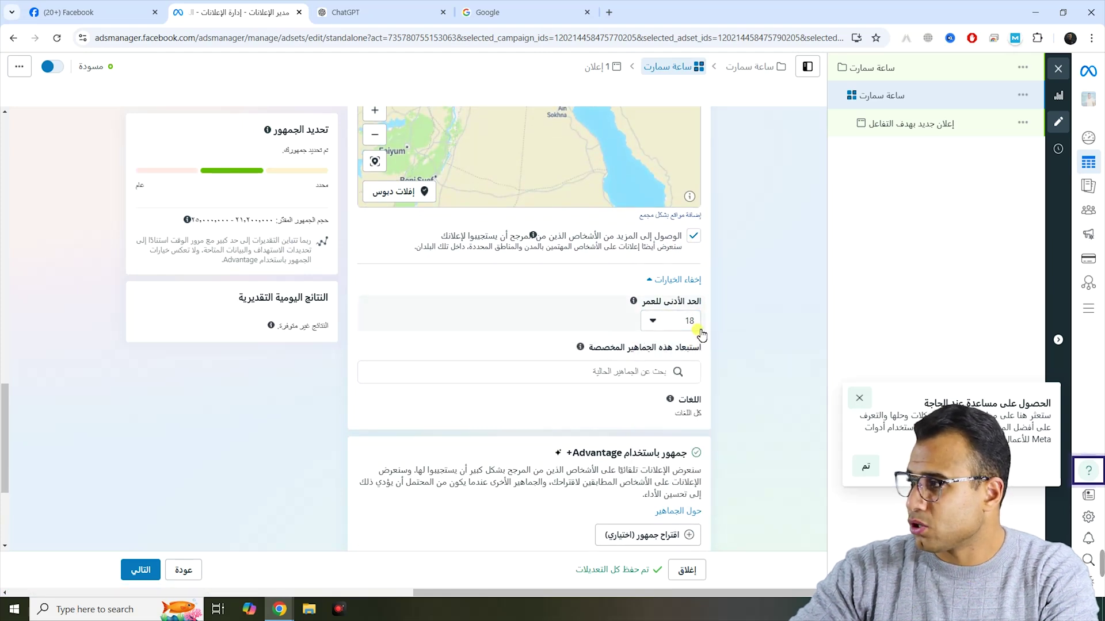
left_click(699, 333)
left_click(701, 347)
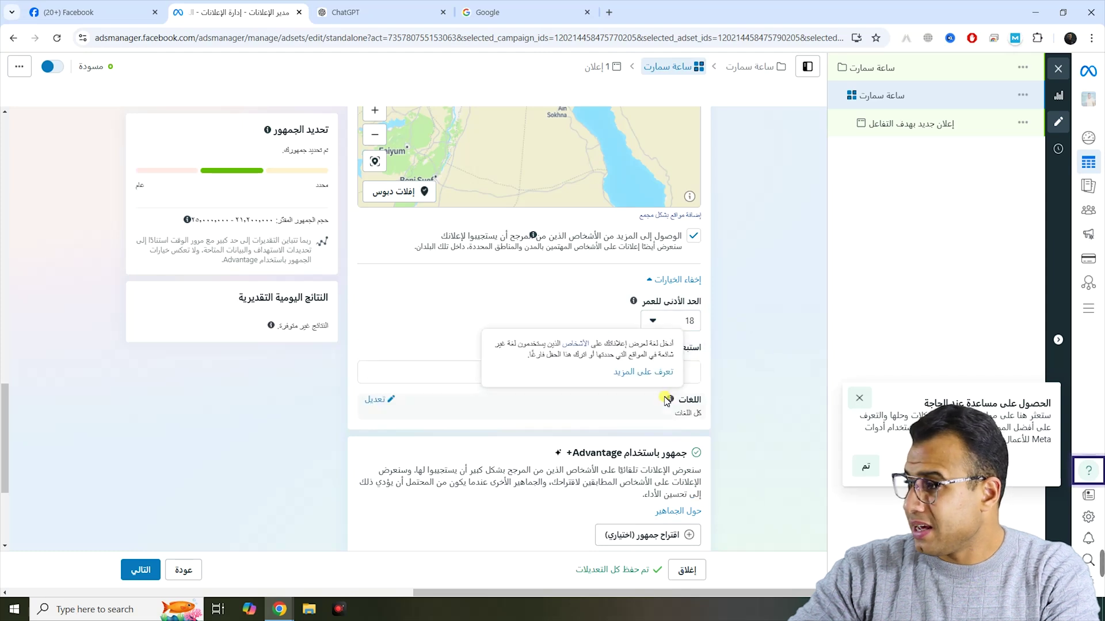
Add Arabic (العربية) and English (All) (الإنجليزية (الكل)) to the audience's languages.
left_click(384, 400)
left_click(662, 448)
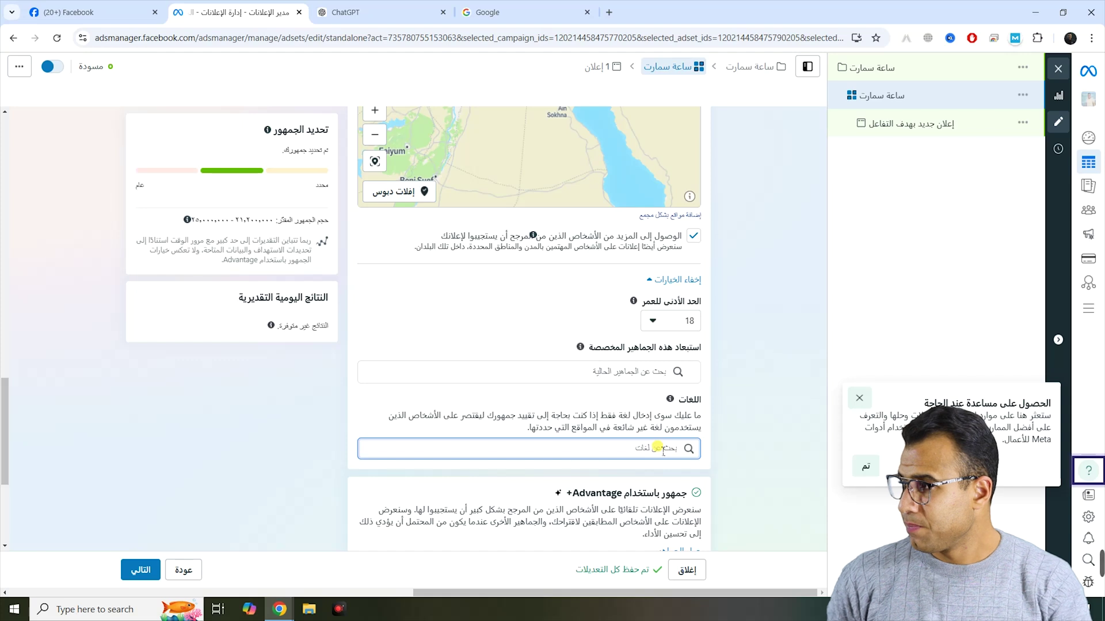
type("العر")
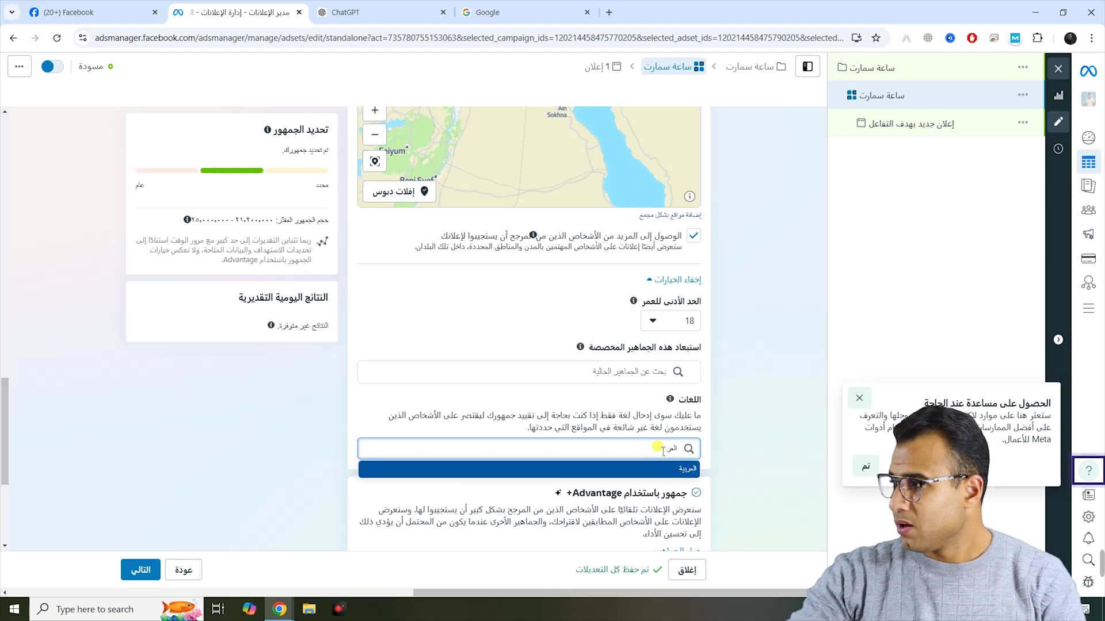
left_click(639, 468)
type("الإن")
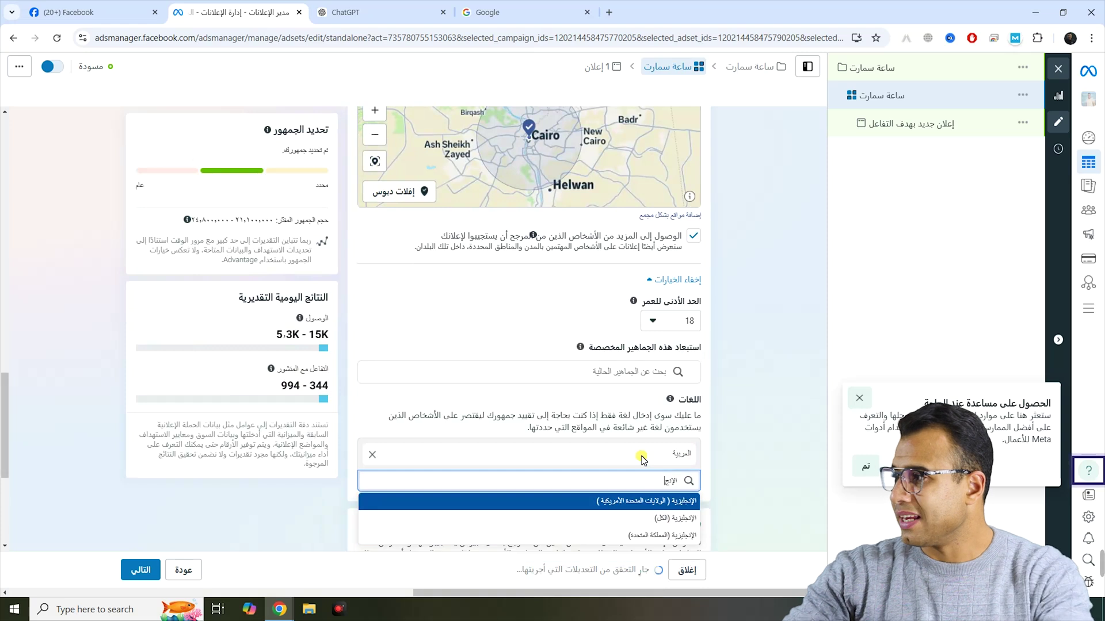
type("ج")
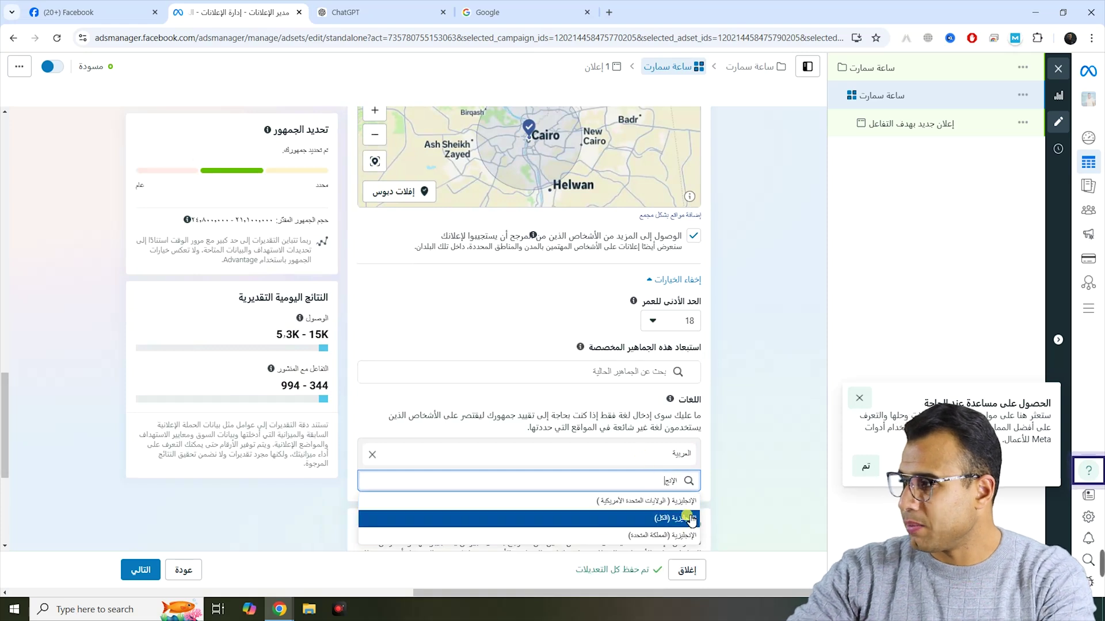
left_click(677, 521)
scroll(703, 451, "down", 1)
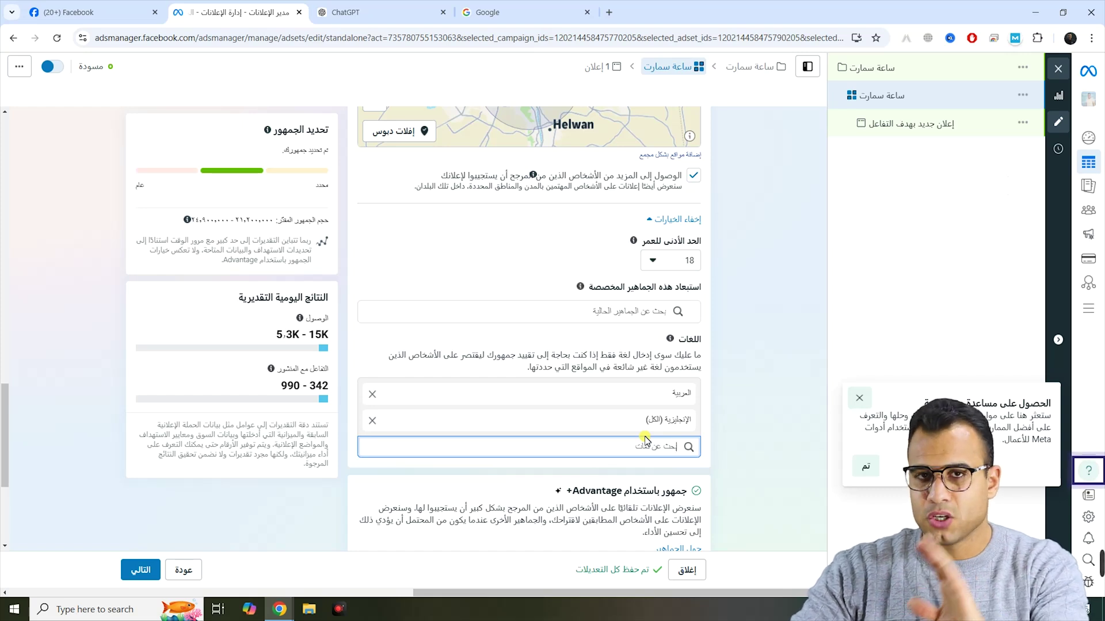
scroll(646, 446, "down", 1)
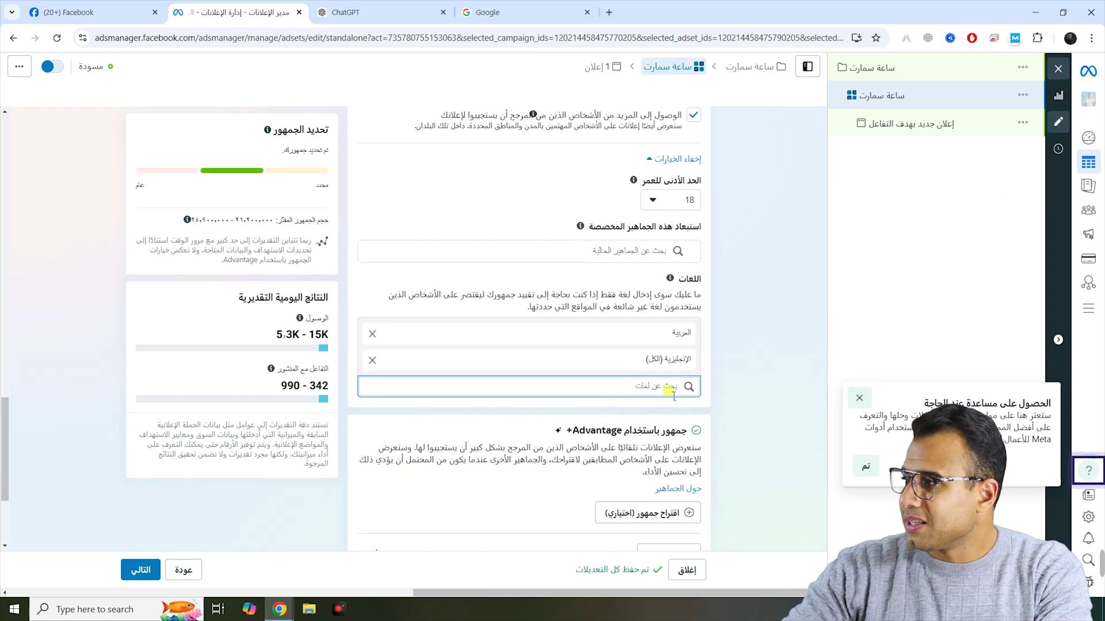
Review the Advantage+ audience section and expand the additional options of the placements section (المواضع).
scroll(669, 391, "down", 2)
left_click_drag(688, 309, 598, 314)
scroll(654, 348, "down", 1)
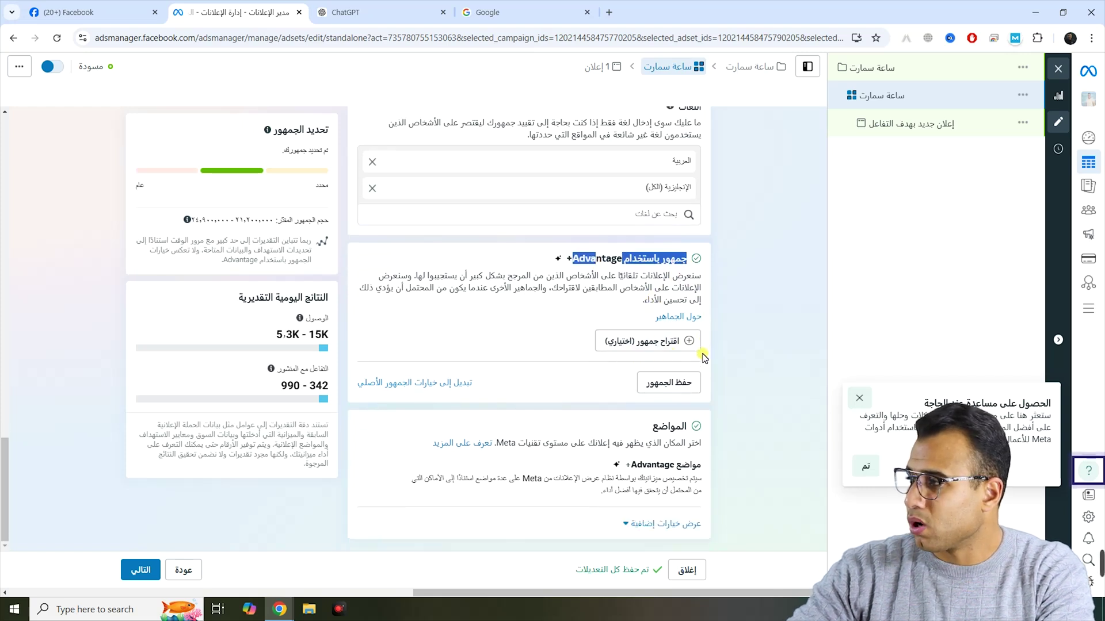
left_click_drag(681, 427, 615, 449)
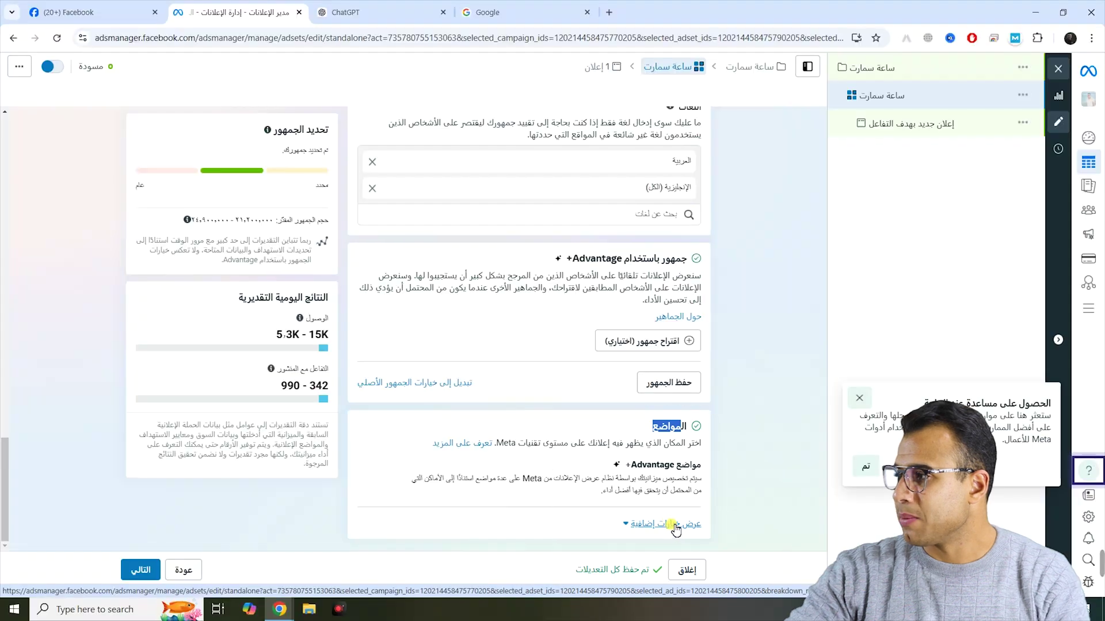
left_click(673, 524)
scroll(677, 528, "down", 3)
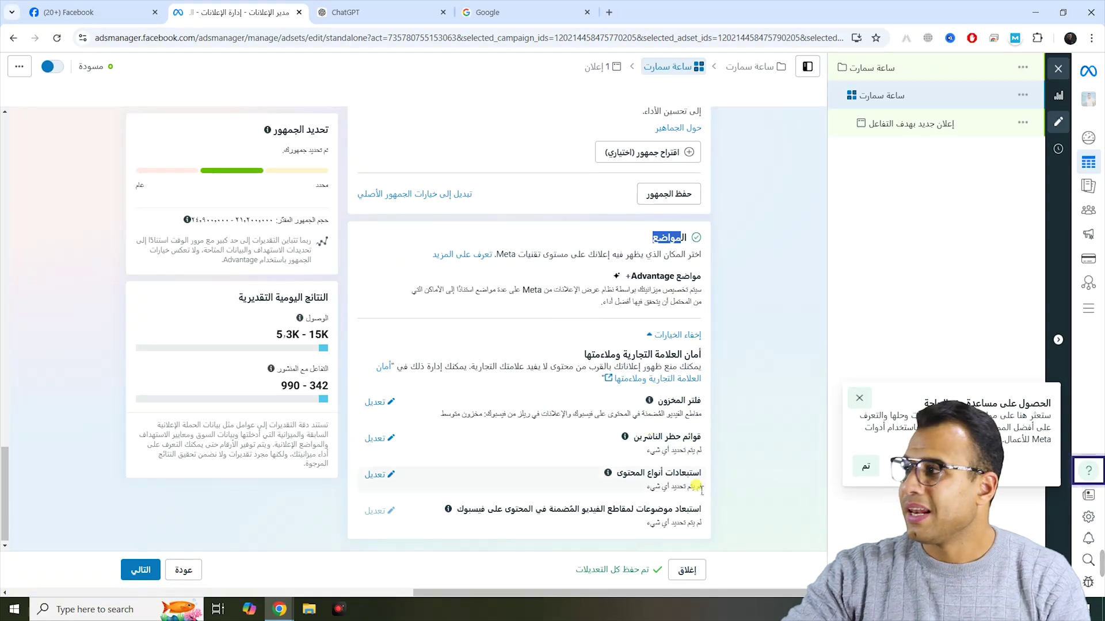
Edit the Advantage+ placements setting and switch it to manual placements (المواضع اليدوية).
left_click_drag(701, 277, 631, 281)
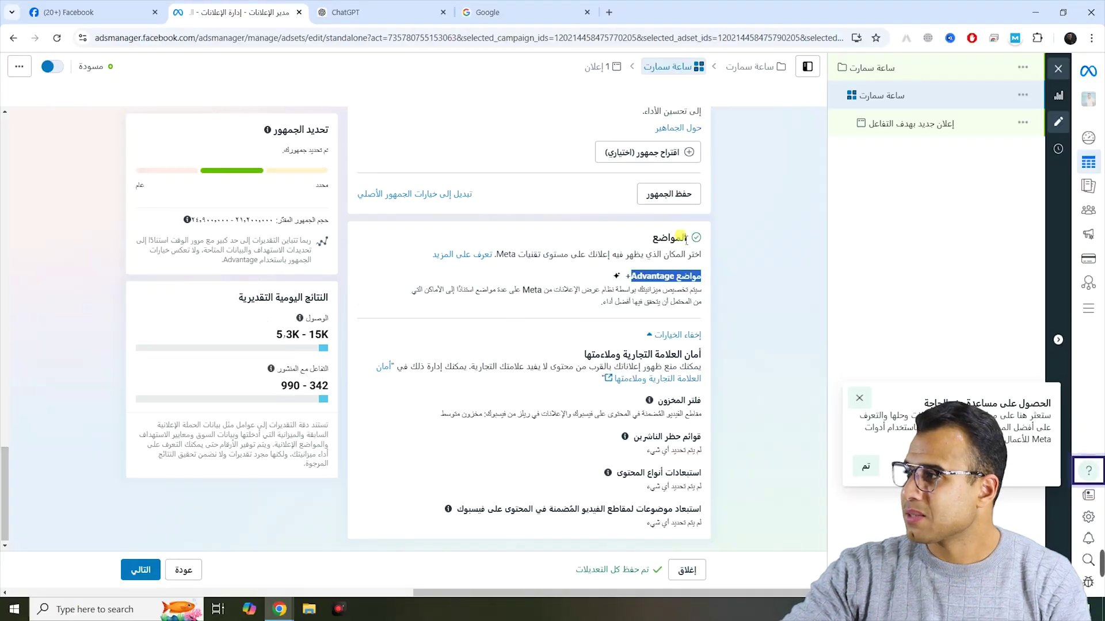
left_click_drag(683, 237, 653, 238)
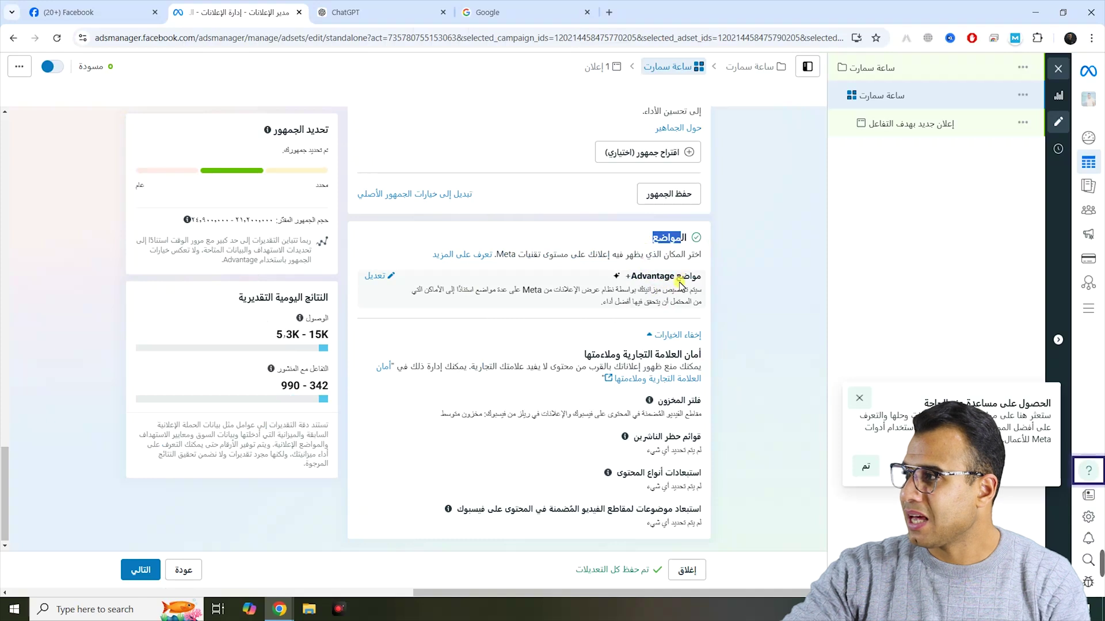
left_click_drag(678, 278, 626, 279)
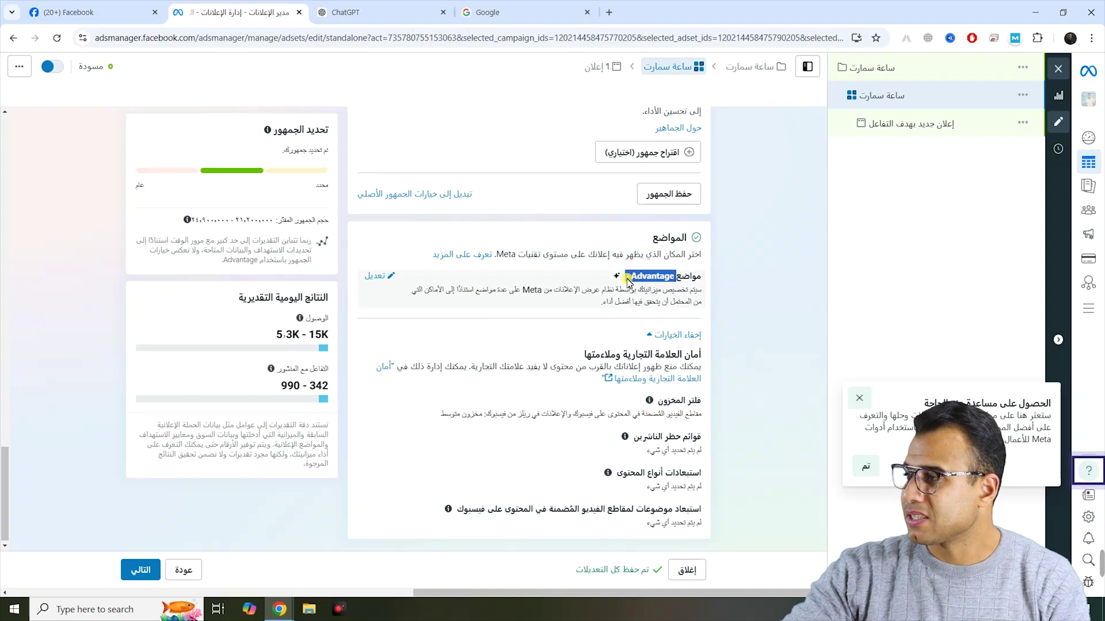
left_click(383, 279)
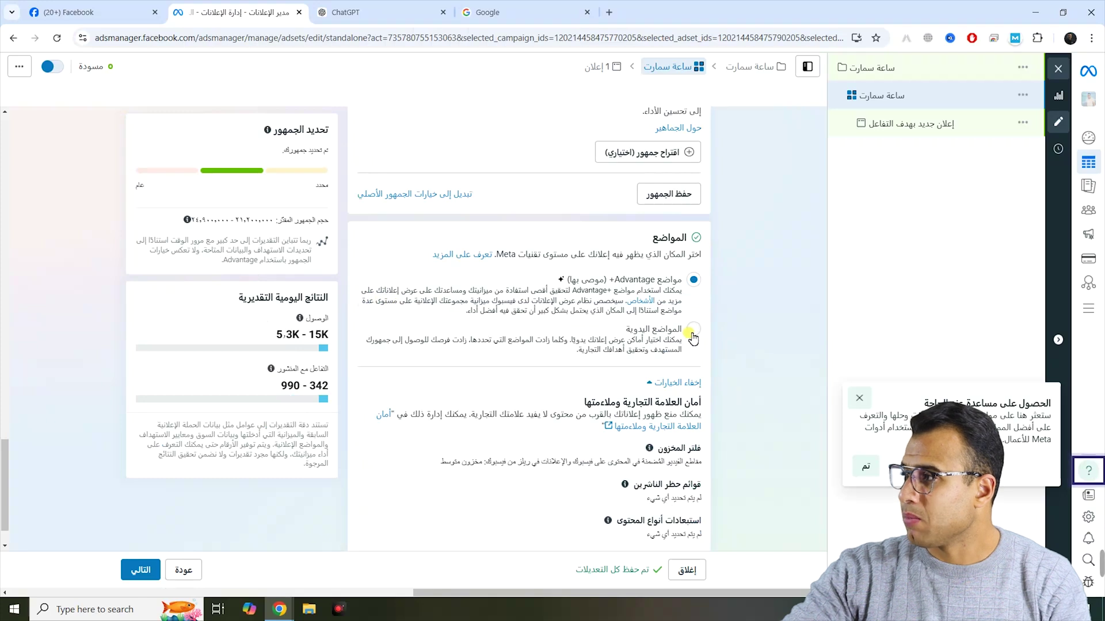
left_click(688, 337)
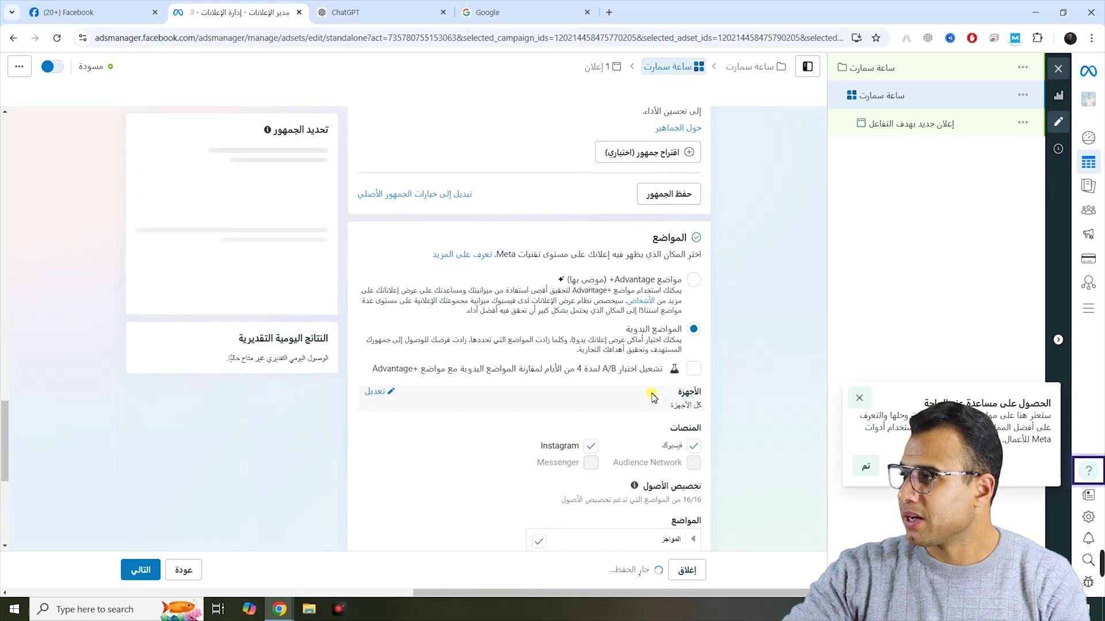
Exclude Instagram from the ad set's platforms (المنصات), keeping Facebook.
scroll(664, 382, "down", 3)
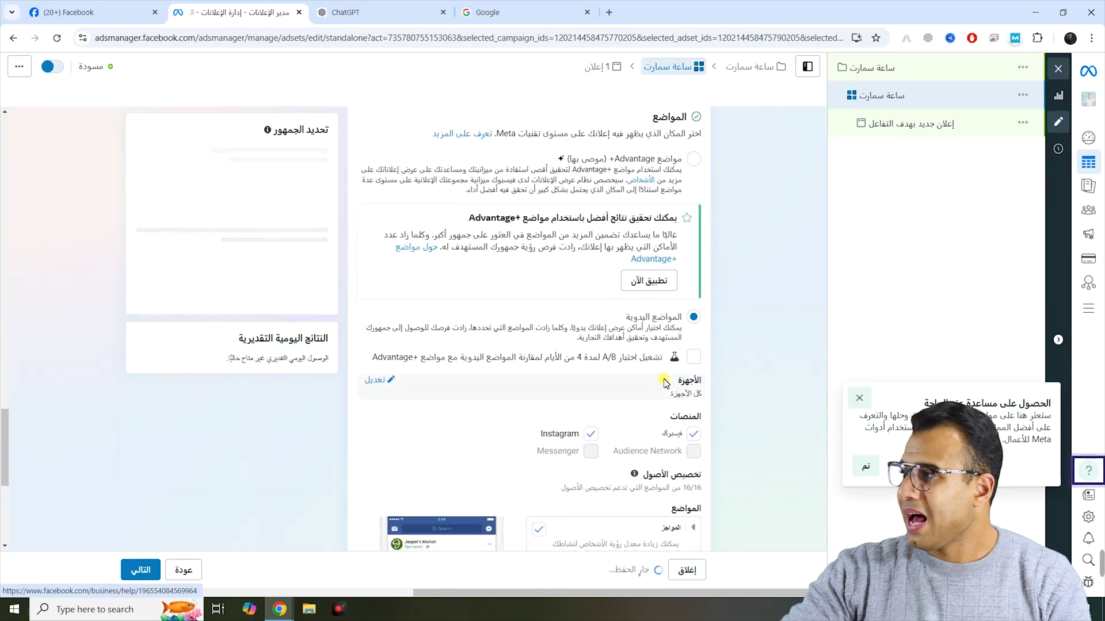
scroll(664, 382, "down", 2)
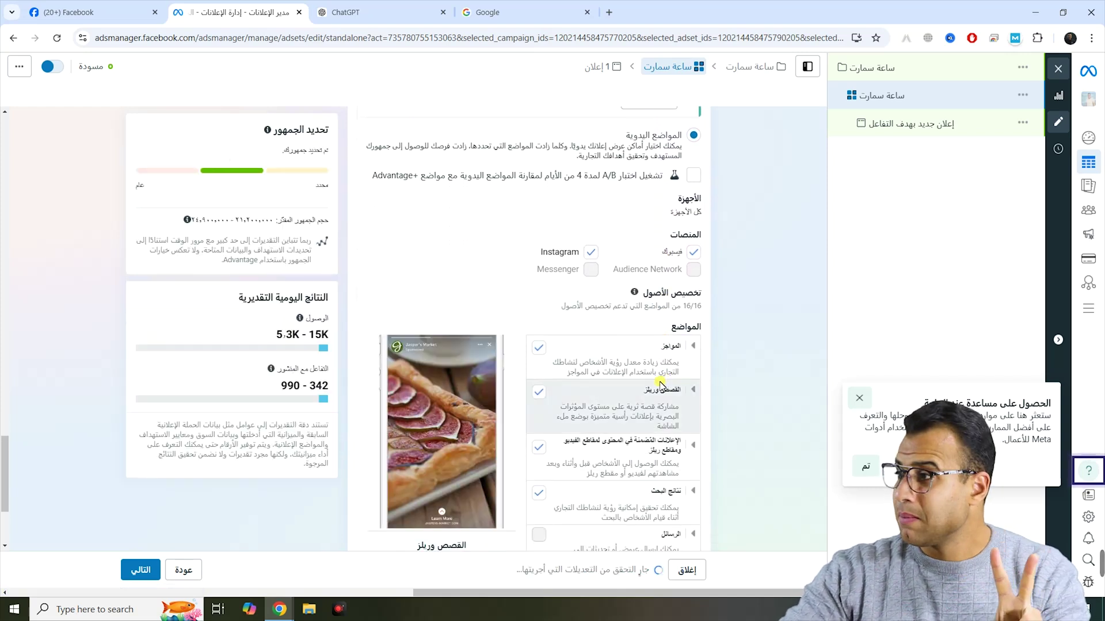
left_click(590, 253)
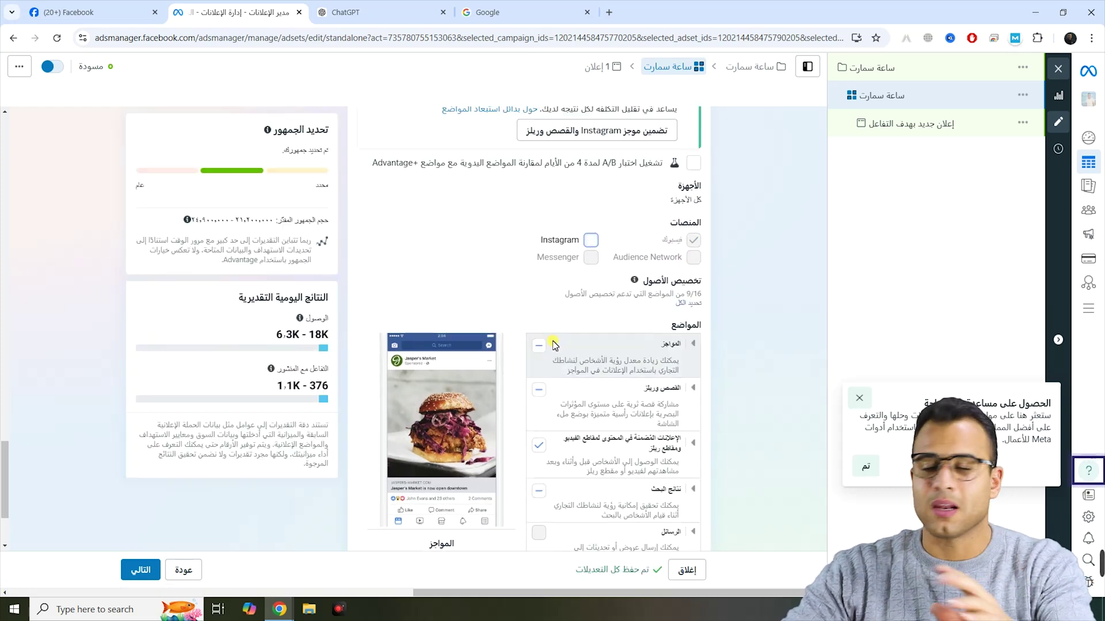
scroll(552, 354, "down", 1)
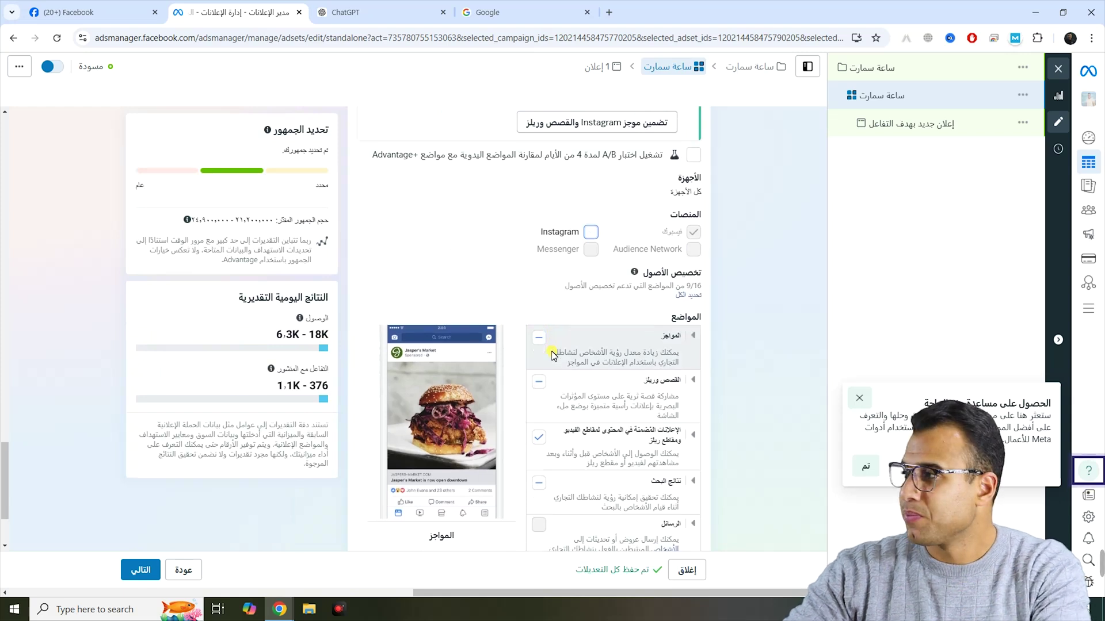
Exclude stories and reels (القصص وريلز), in-stream ads for videos and reels, and search results (نتائج البحث) from the placements, keeping feeds (المواجز).
left_click(539, 330)
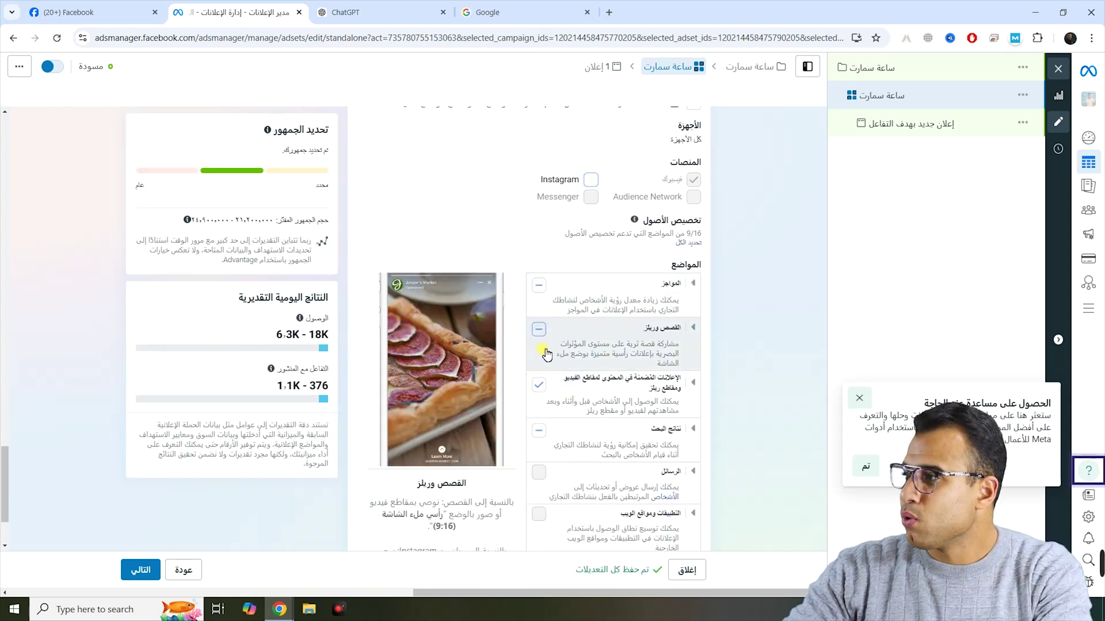
left_click(540, 384)
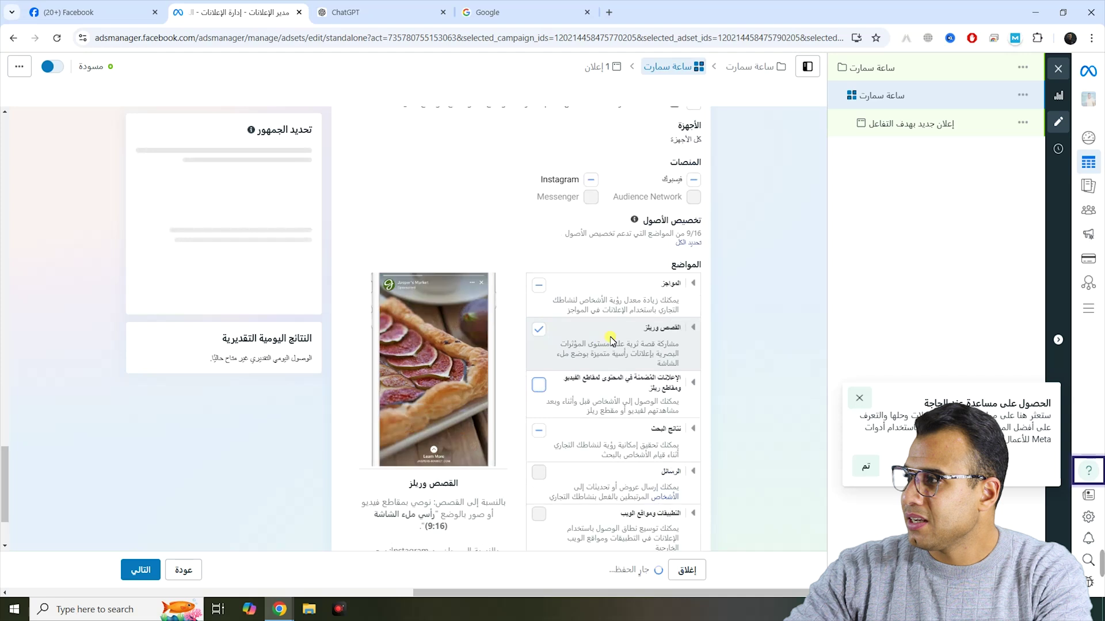
left_click(539, 333)
scroll(541, 368, "down", 1)
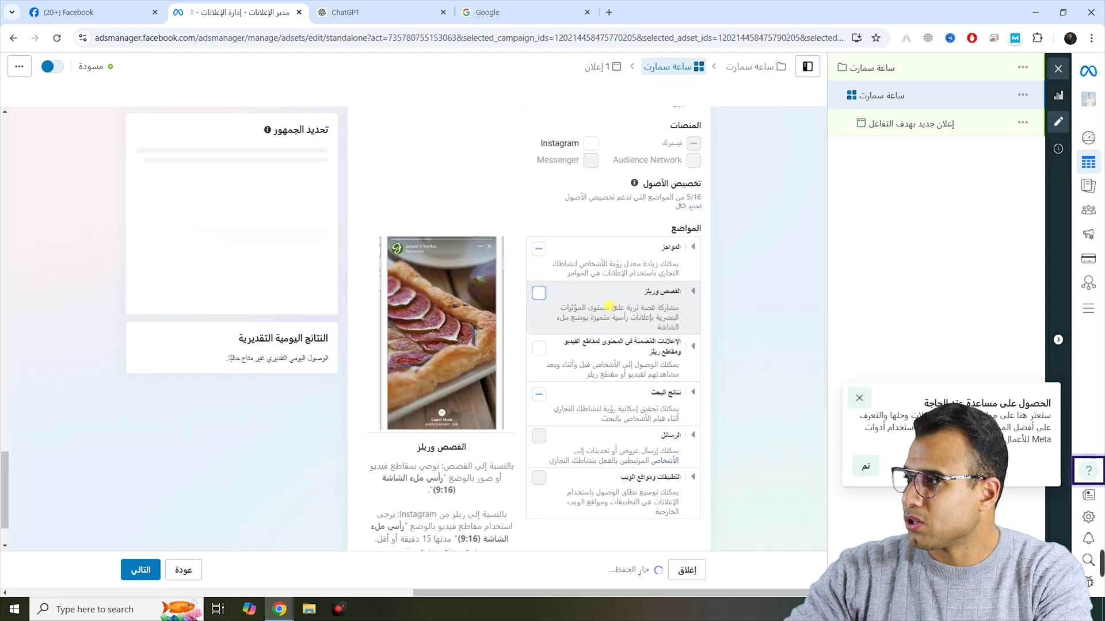
left_click(539, 396)
scroll(544, 425, "up", 1)
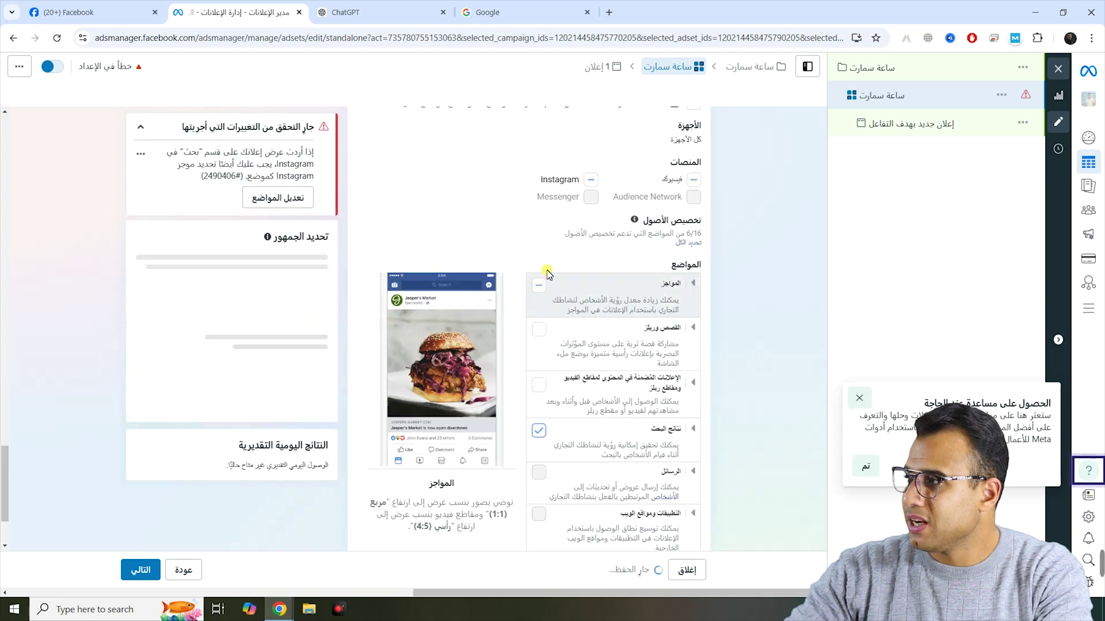
left_click(539, 431)
scroll(575, 357, "down", 1)
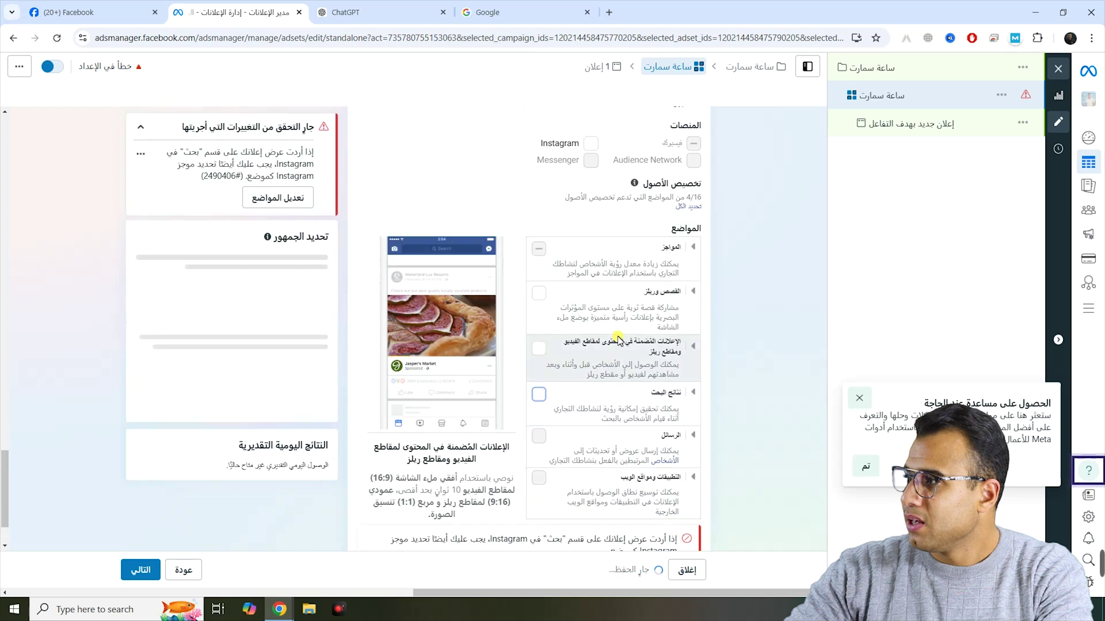
Examine the feeds placement, the estimated audience size, the validation error and the estimated daily results for reach and post engagement.
scroll(668, 329, "down", 1)
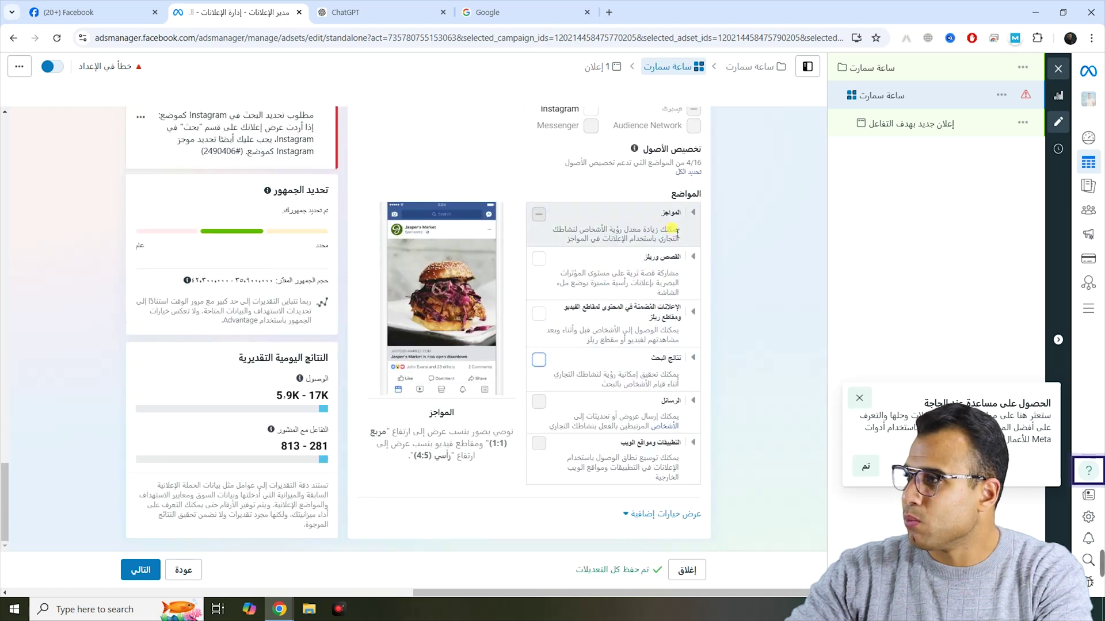
left_click_drag(673, 230, 601, 232)
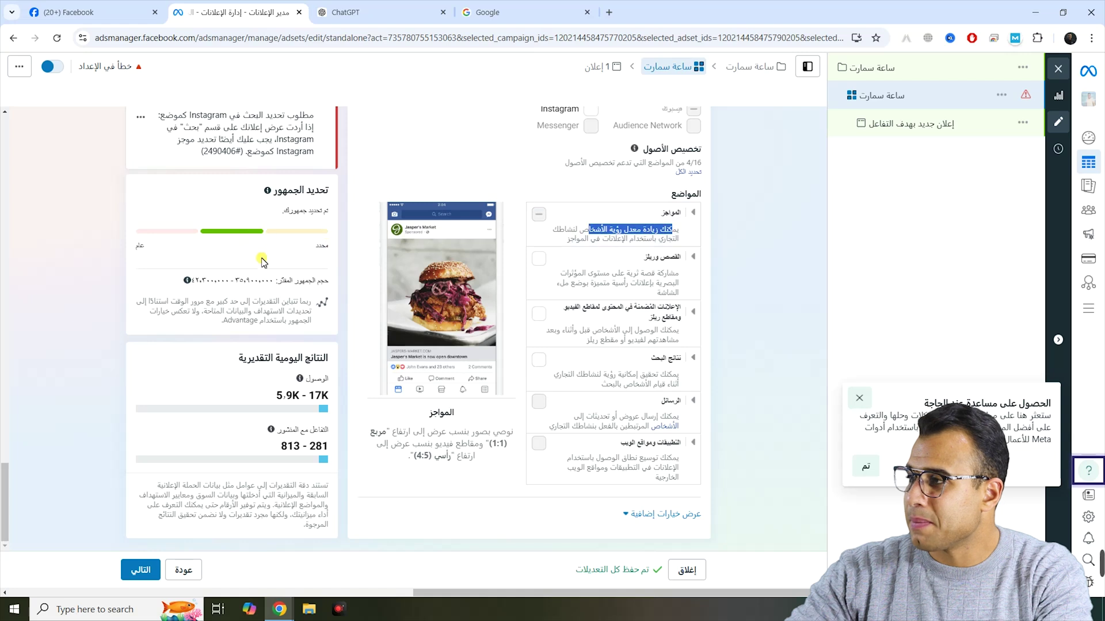
left_click_drag(295, 280, 155, 282)
left_click(264, 228)
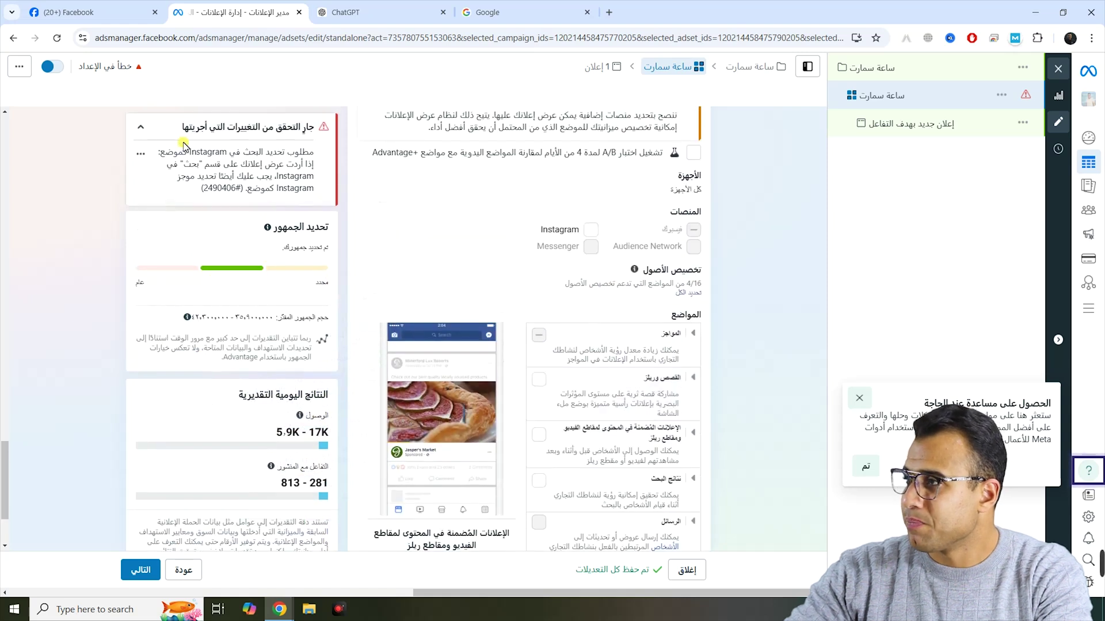
left_click_drag(309, 127, 176, 132)
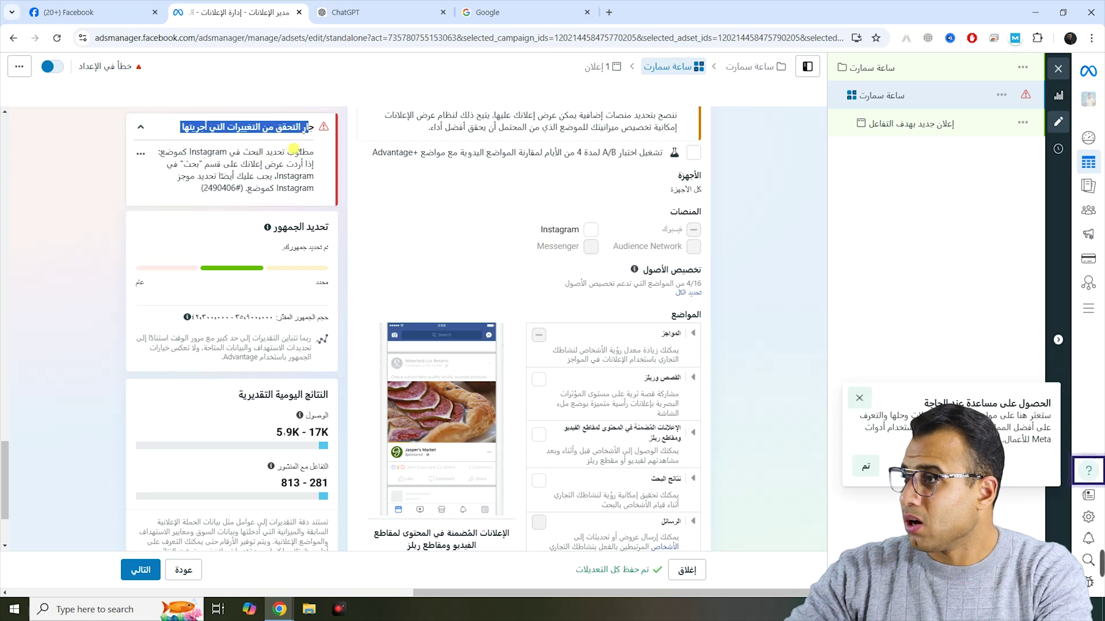
left_click_drag(295, 149, 267, 174)
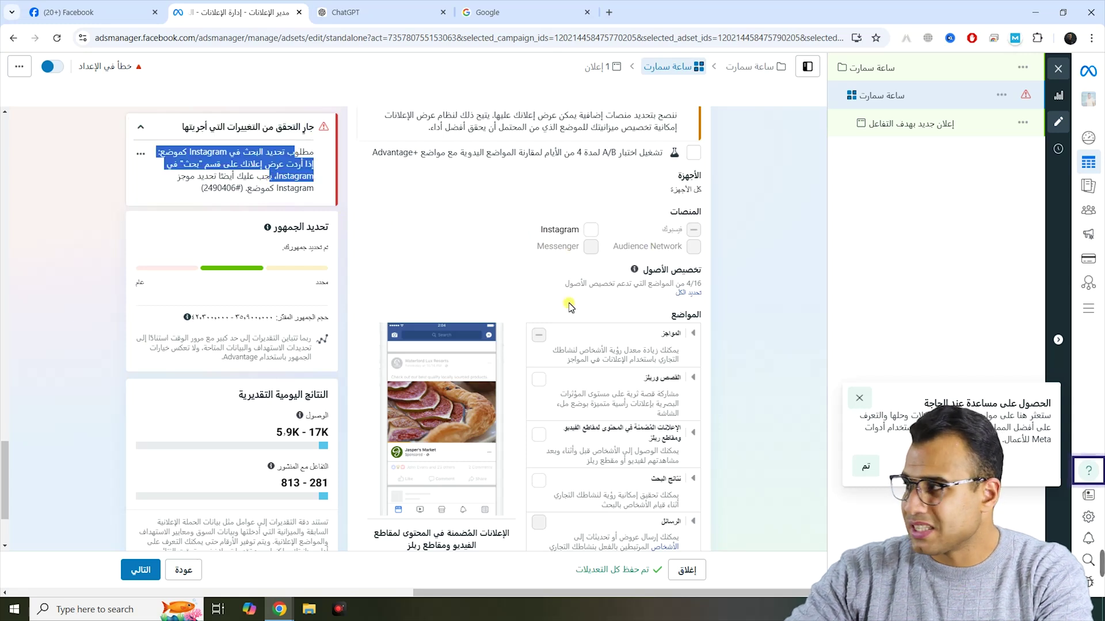
scroll(588, 276, "down", 2)
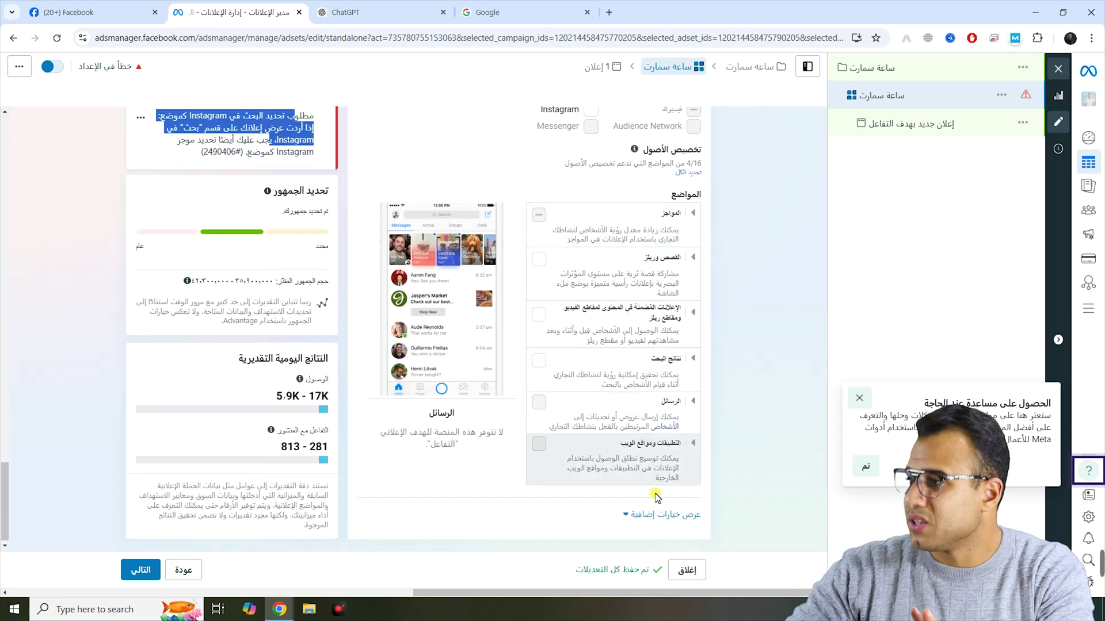
scroll(475, 514, "up", 5)
scroll(476, 514, "down", 5)
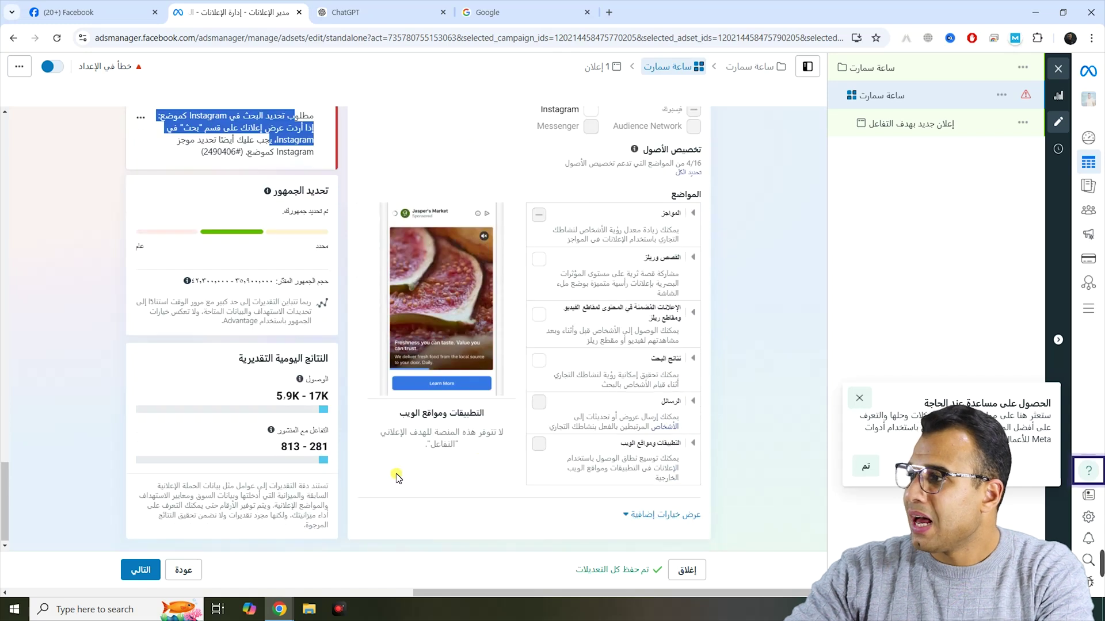
left_click_drag(328, 397, 287, 397)
left_click_drag(318, 431, 296, 431)
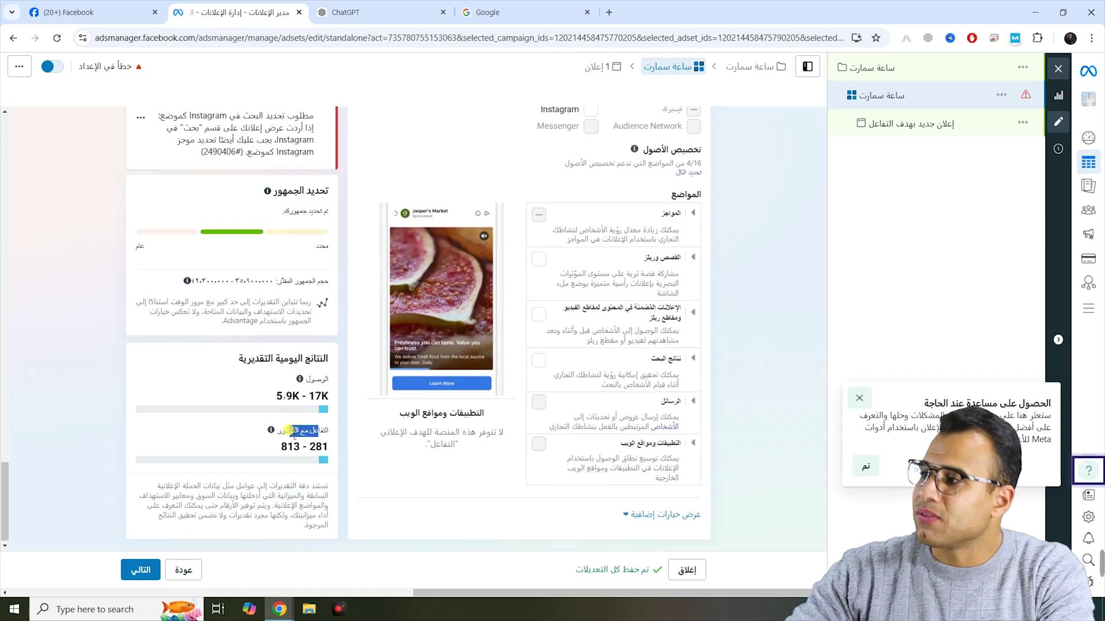
left_click_drag(286, 435, 328, 433)
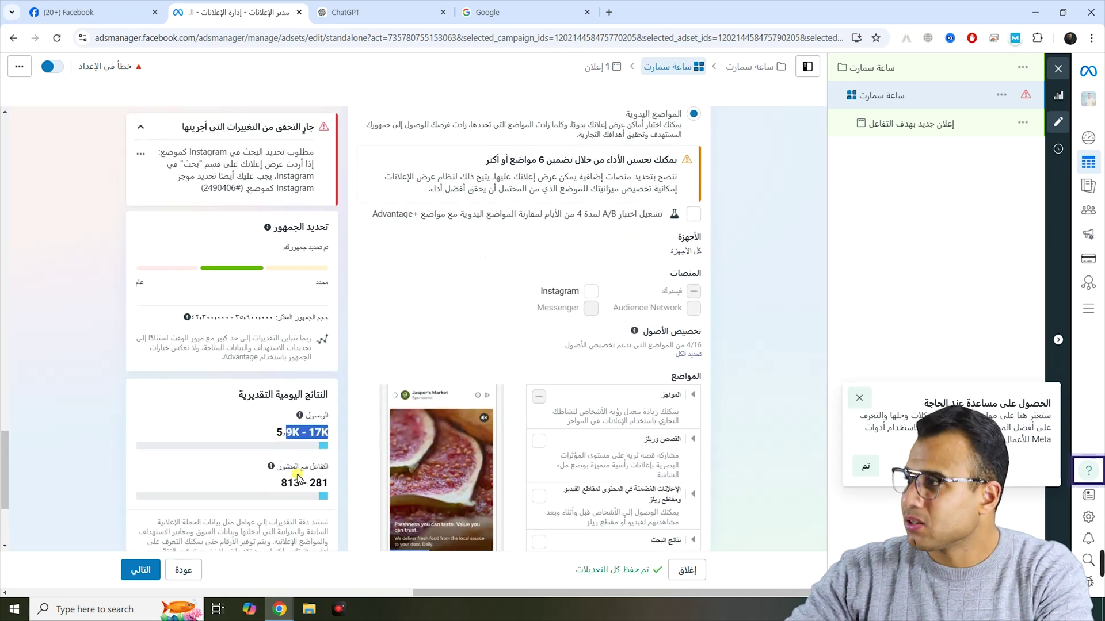
scroll(559, 461, "down", 4)
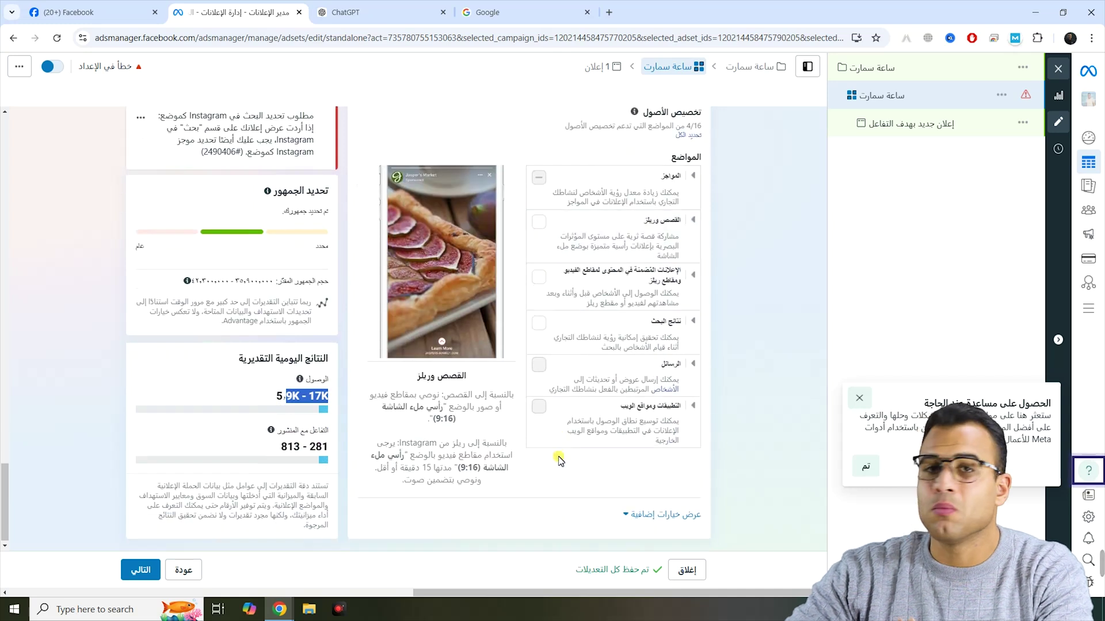
Expand the additional options for manual placements and look over the mobile device and brand safety settings.
left_click(662, 515)
scroll(626, 395, "down", 4)
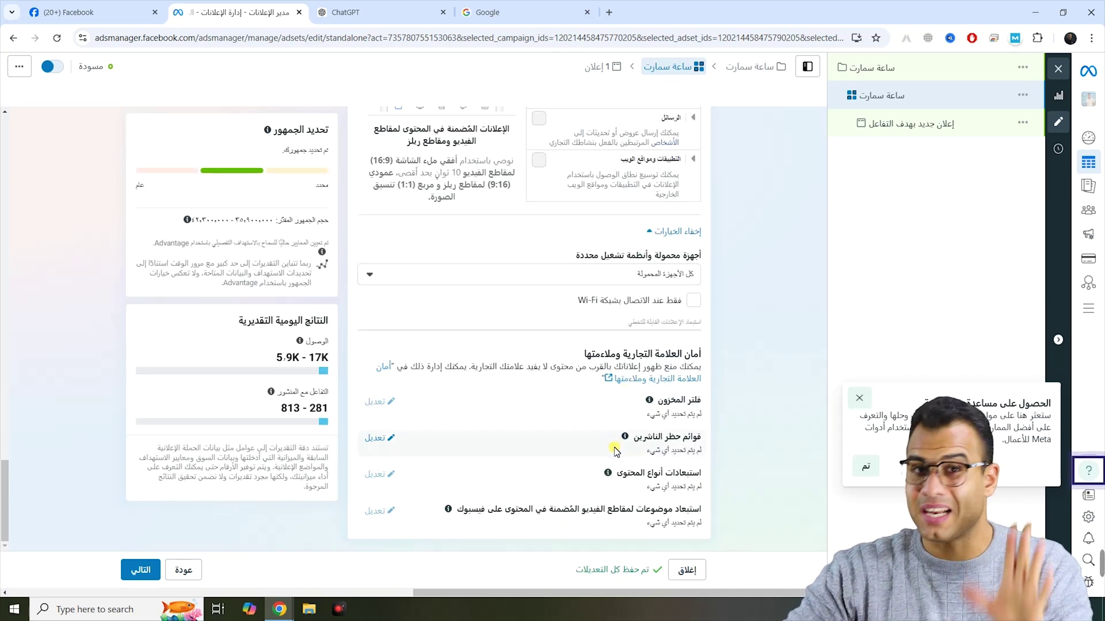
scroll(616, 480, "up", 10)
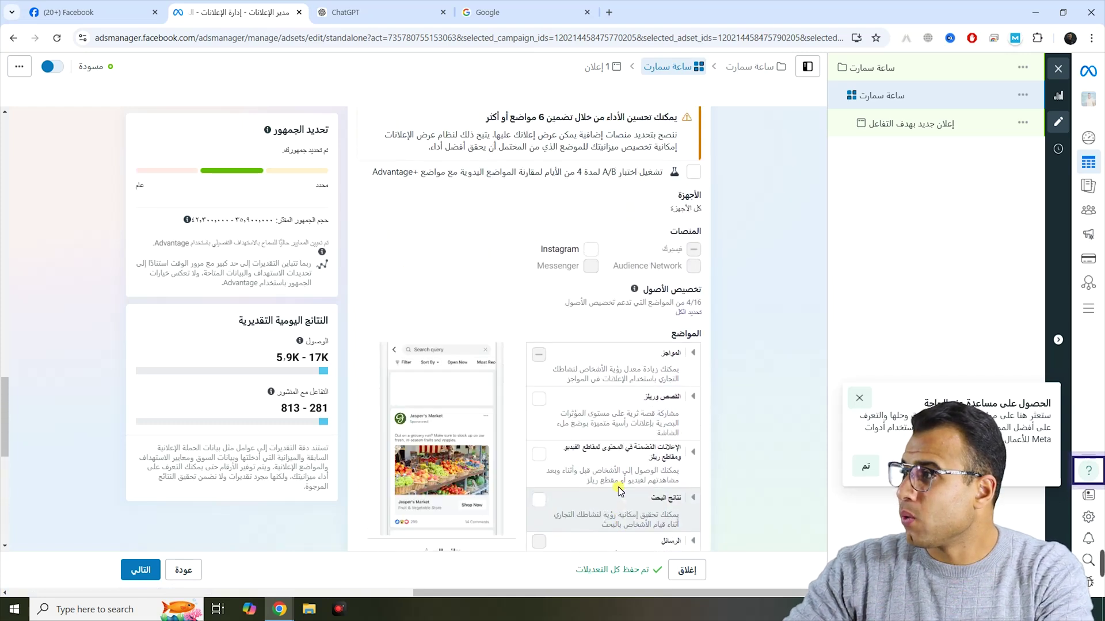
scroll(620, 489, "up", 1)
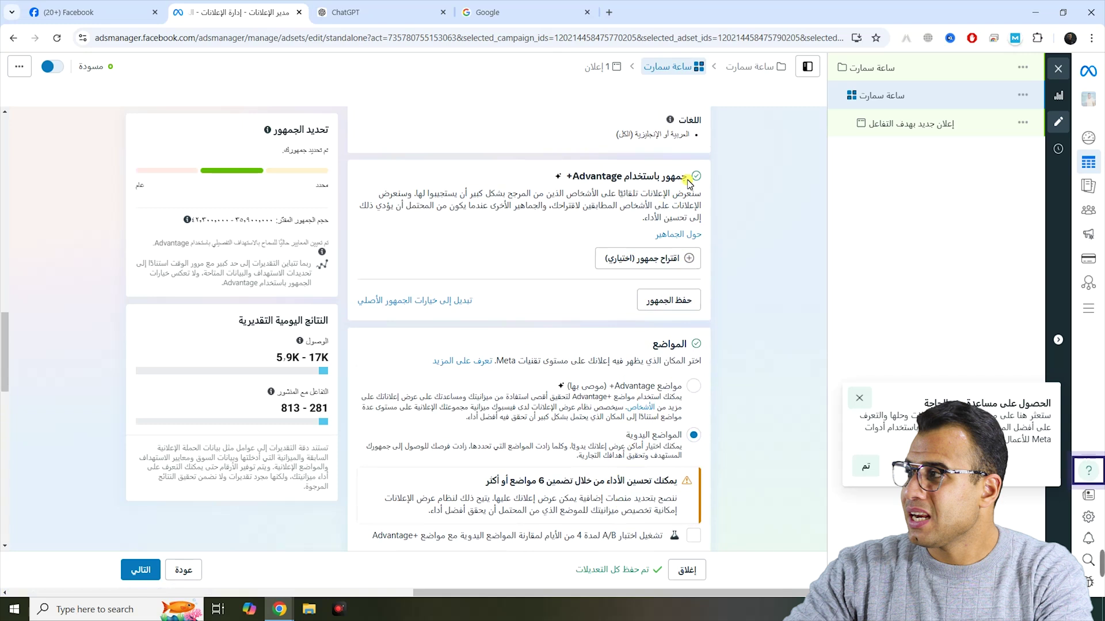
Expand the optional audience suggestion (اقتراح جمهور) in the Advantage+ audience section and review its detailed targeting (الاستهداف التفصيلي).
left_click_drag(681, 178, 647, 178)
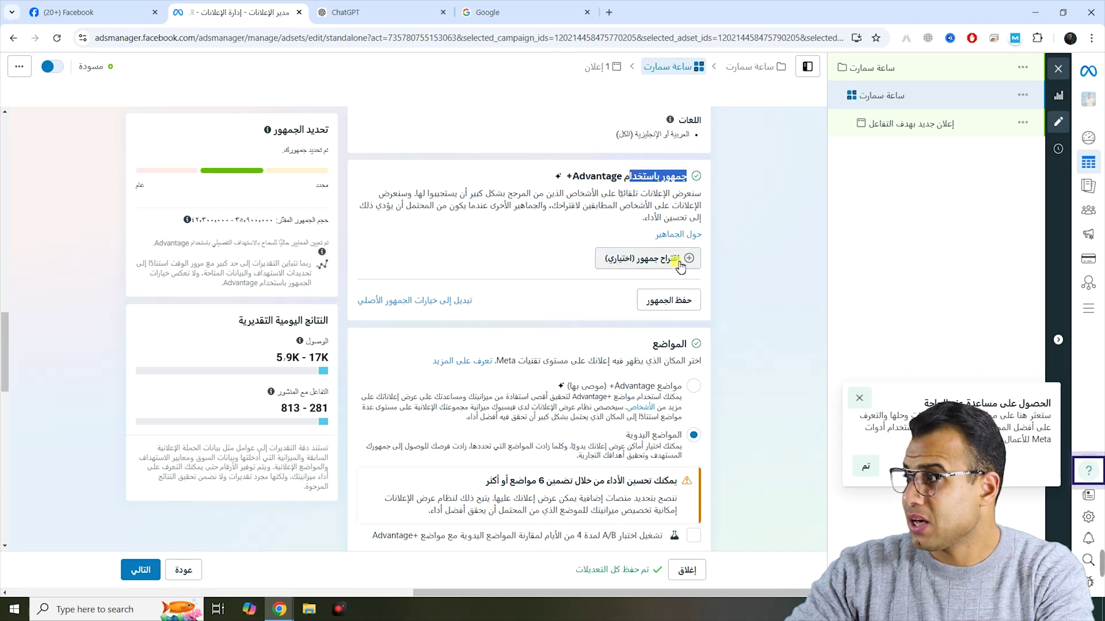
left_click(649, 263)
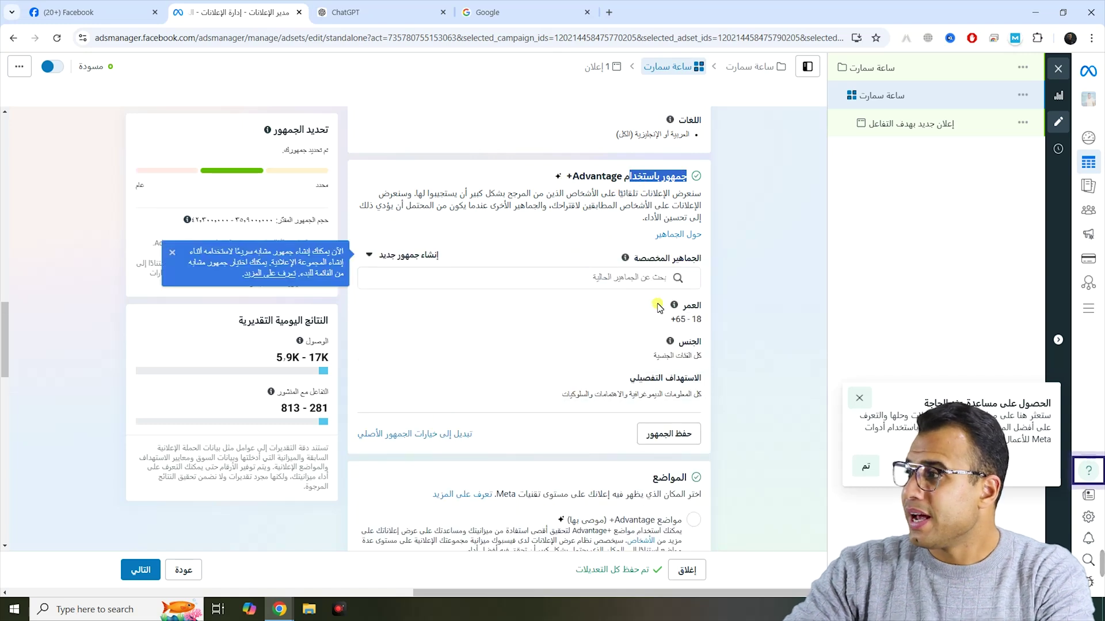
left_click_drag(693, 378, 627, 379)
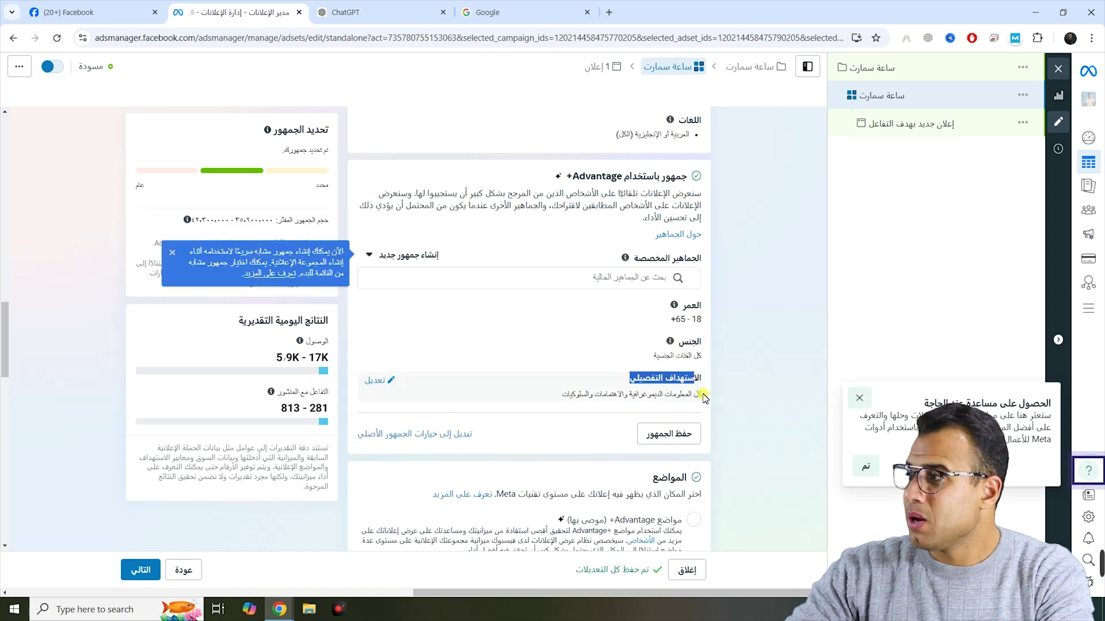
left_click_drag(703, 398, 607, 402)
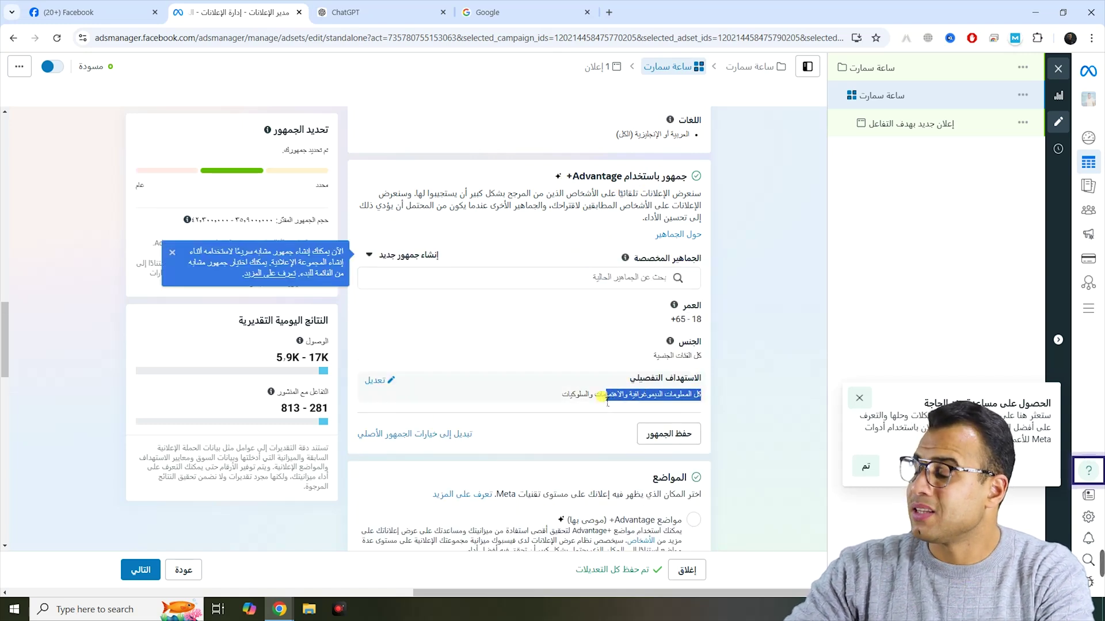
Search the detailed targeting for ملابس and add the interest ملابس (ملابس) to the suggested audience.
left_click(377, 381)
scroll(475, 329, "down", 1)
scroll(475, 329, "down", 1)
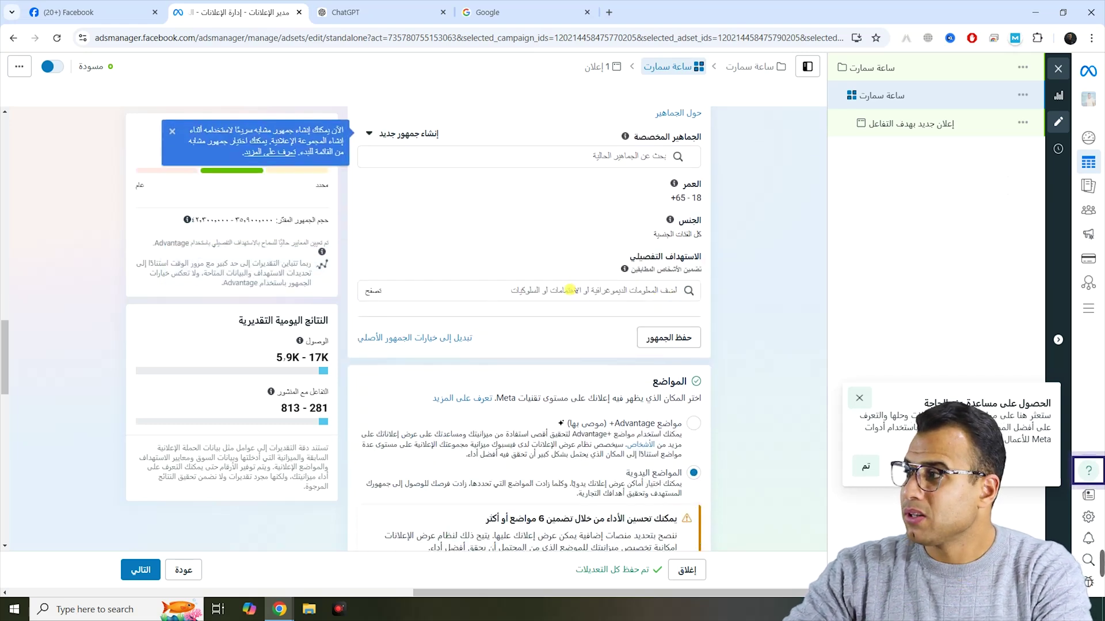
left_click(538, 292)
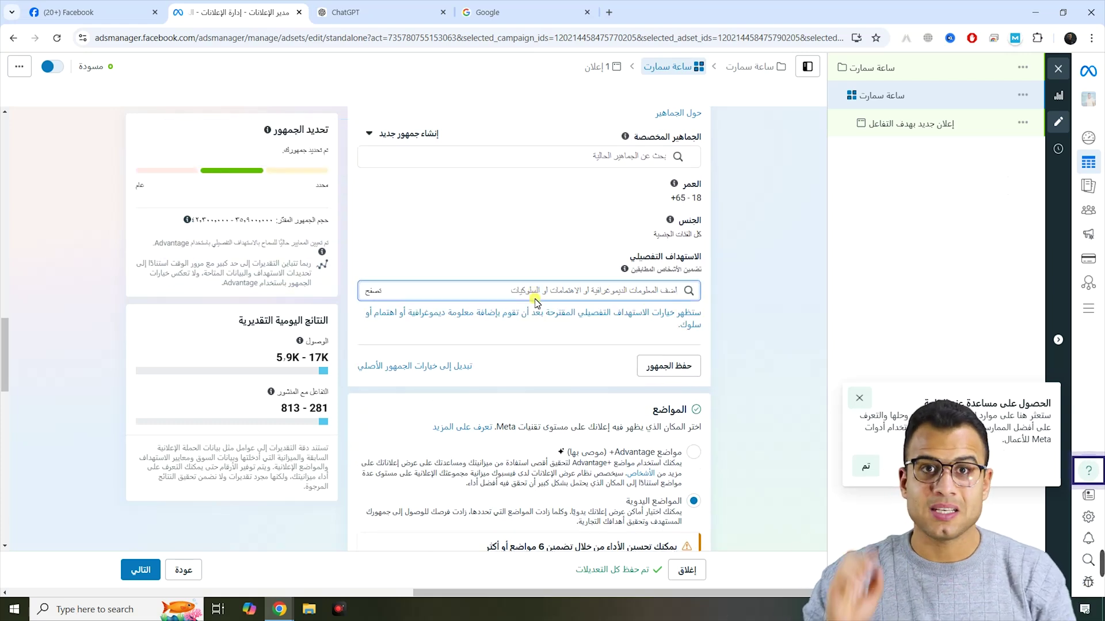
type("ملابس")
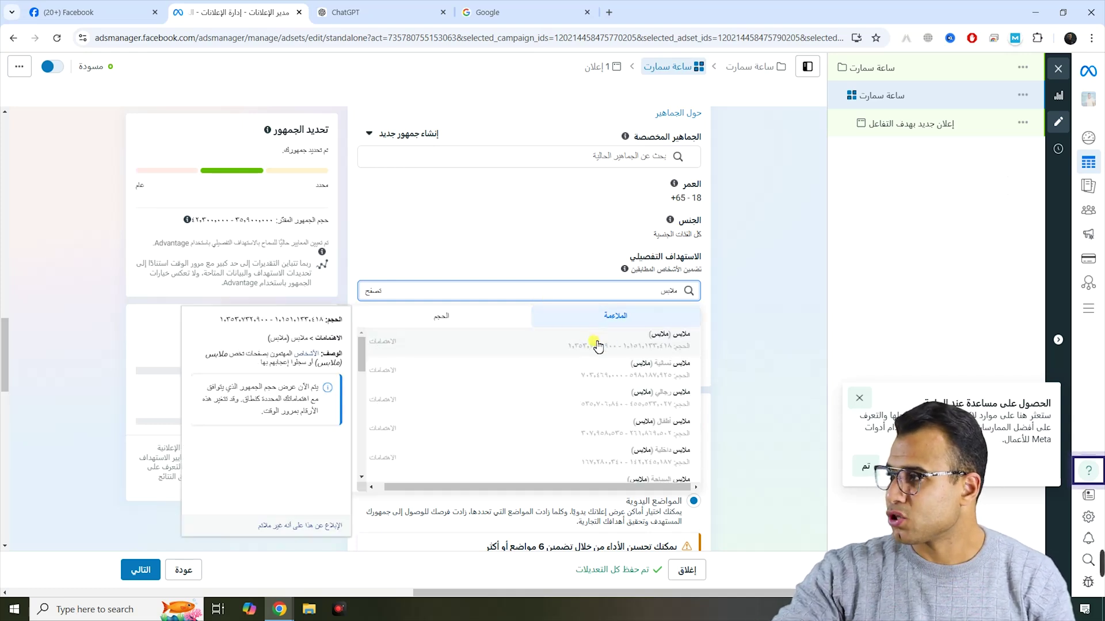
left_click(595, 346)
Search the detailed targeting for ساعات and add the job title ساعاتي.
type("م")
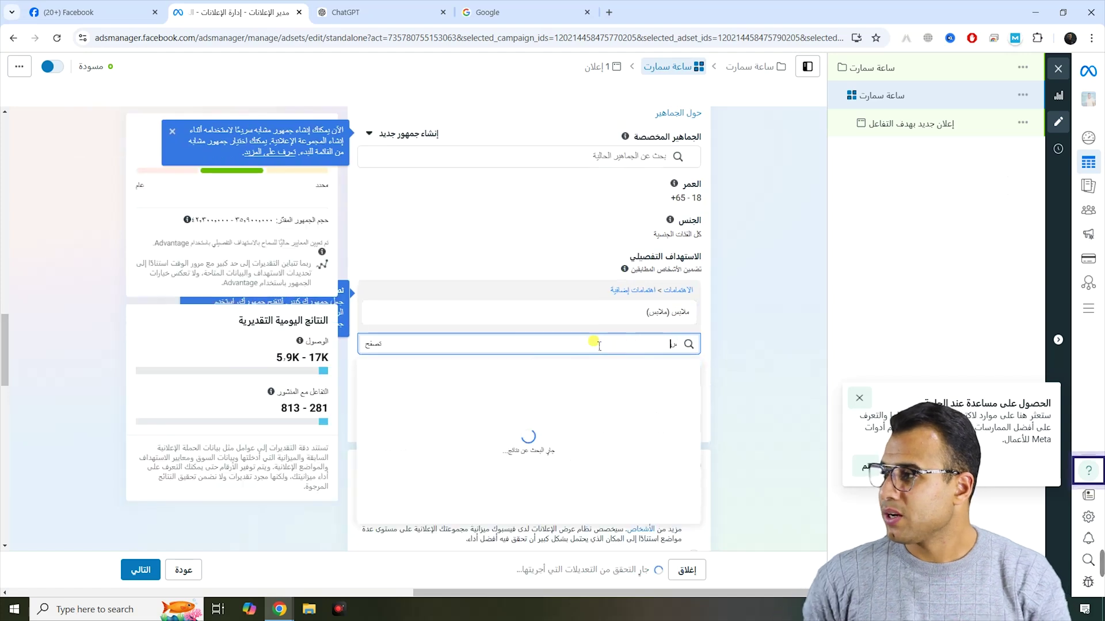
type("اعات")
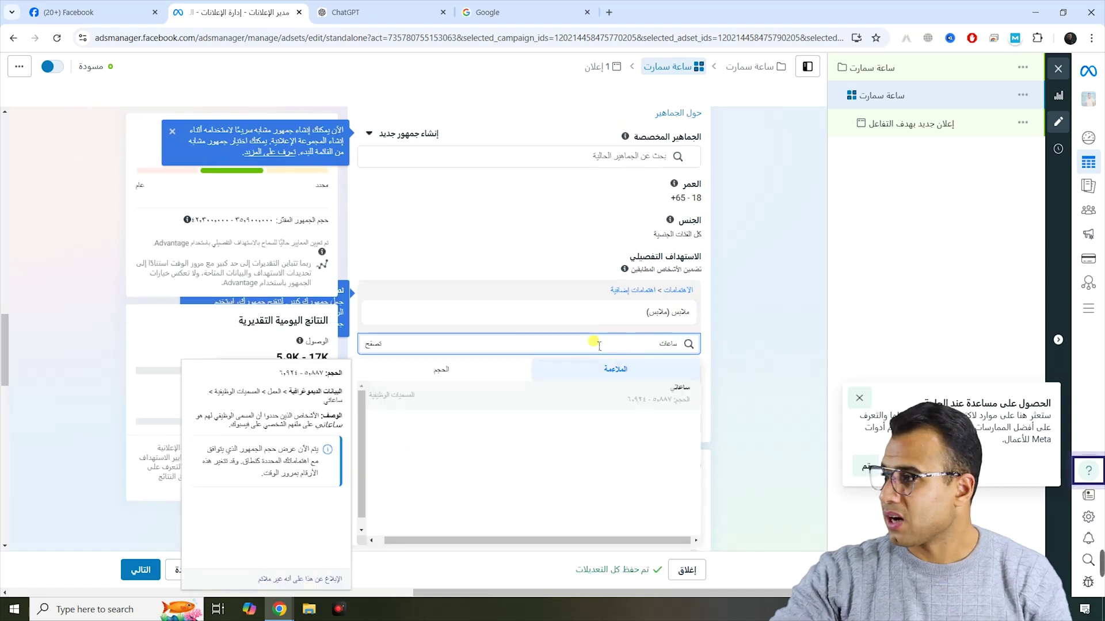
left_click(631, 403)
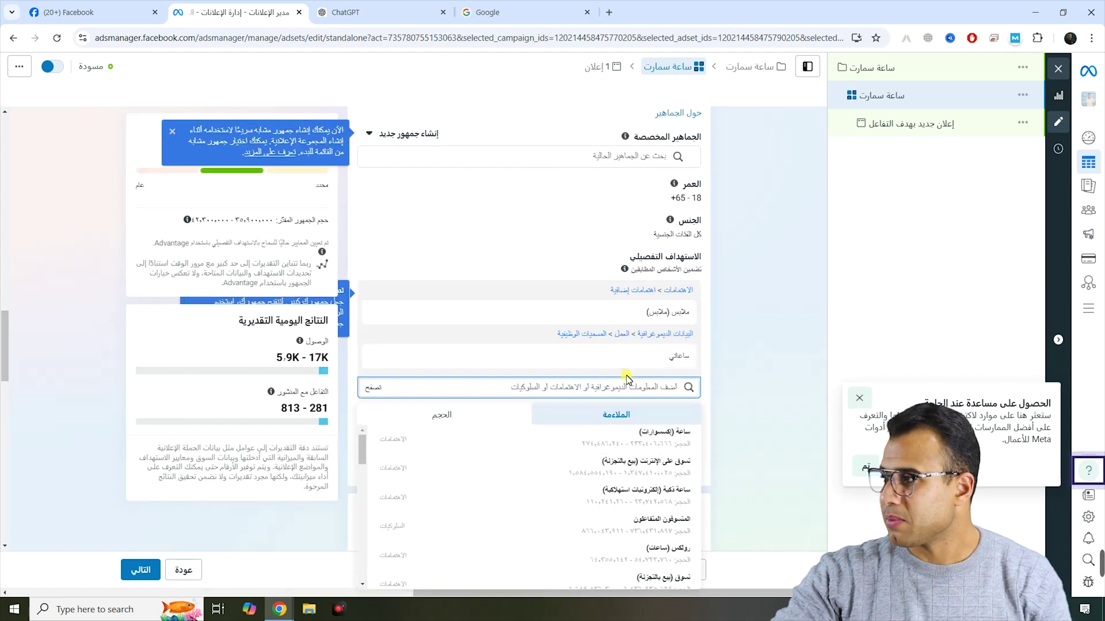
Add the suggestions ساعة (إكسسوارات), المتسوقون المتفاعلون and ساعة ذكية (إلكترونيات استهلاكية) to the detailed targeting.
scroll(628, 353, "down", 2)
left_click(664, 318)
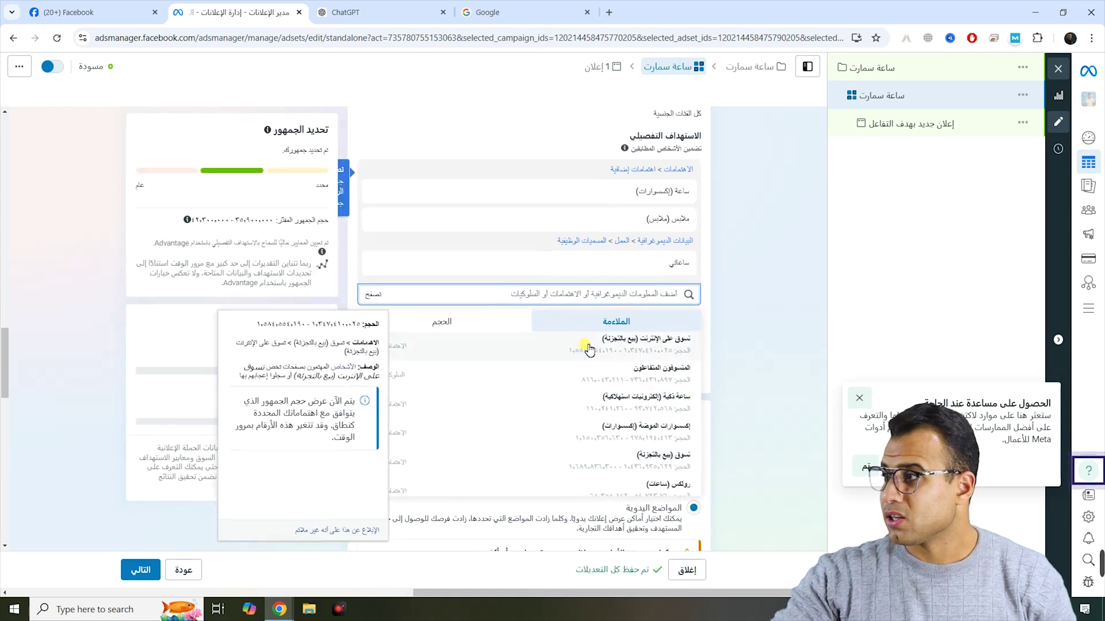
left_click(663, 384)
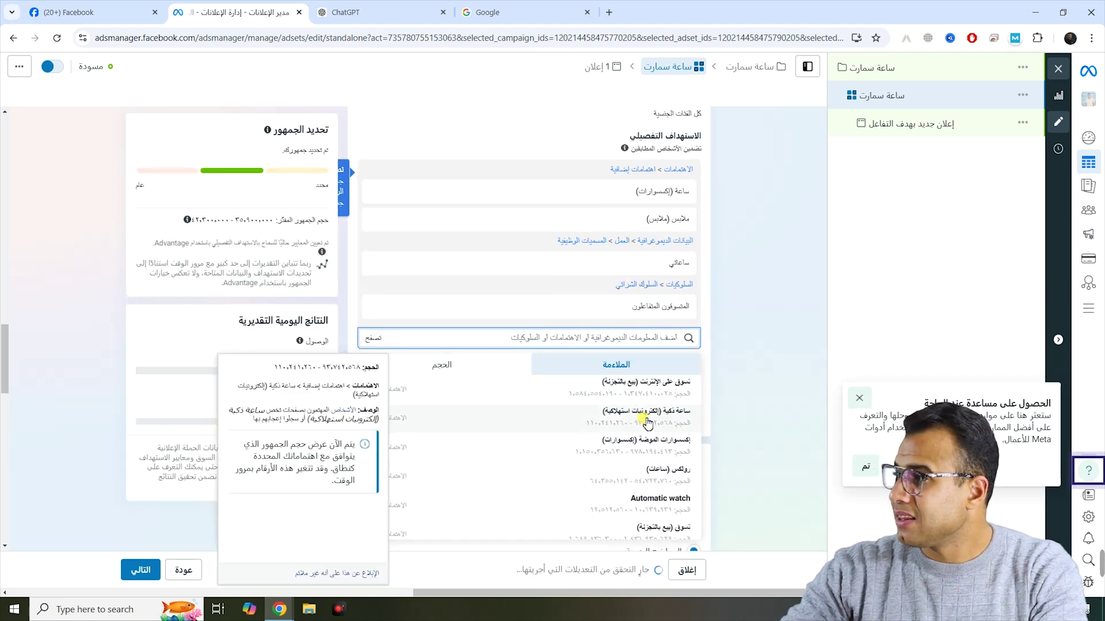
left_click(587, 424)
Find Sony SmartWatch among the suggested interests, add it to the detailed targeting and close the suggestions.
scroll(622, 426, "down", 2)
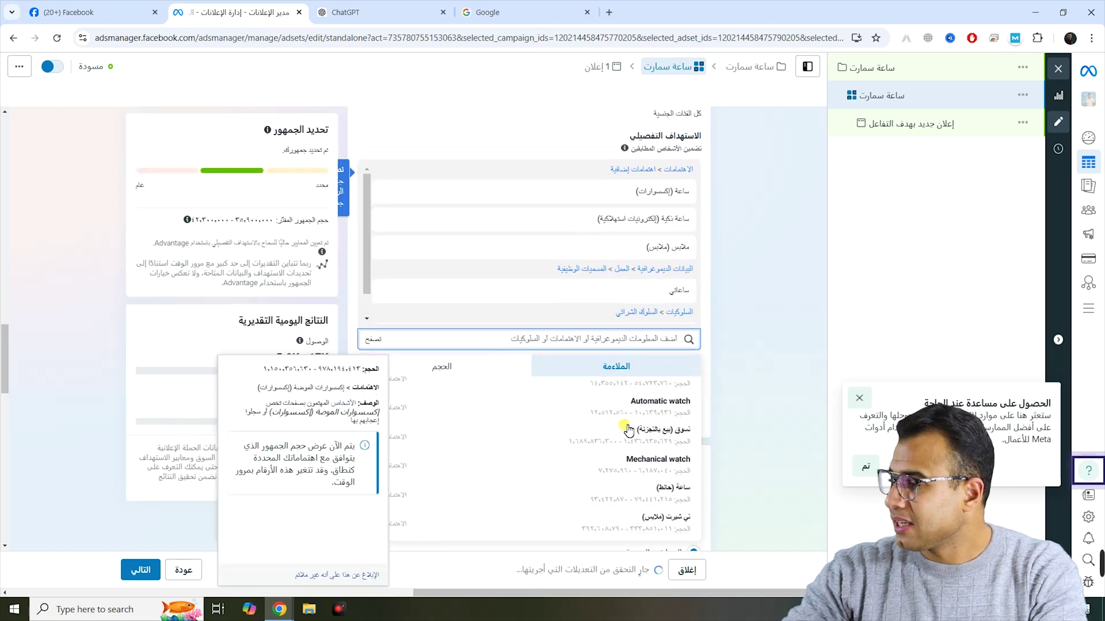
scroll(621, 455, "down", 5)
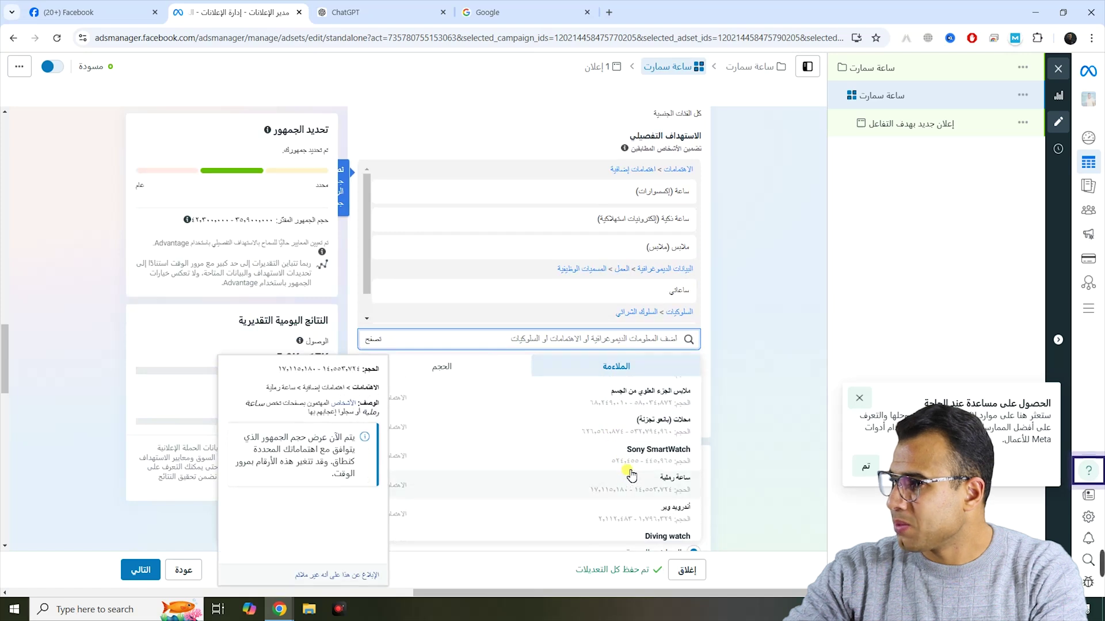
scroll(632, 471, "down", 2)
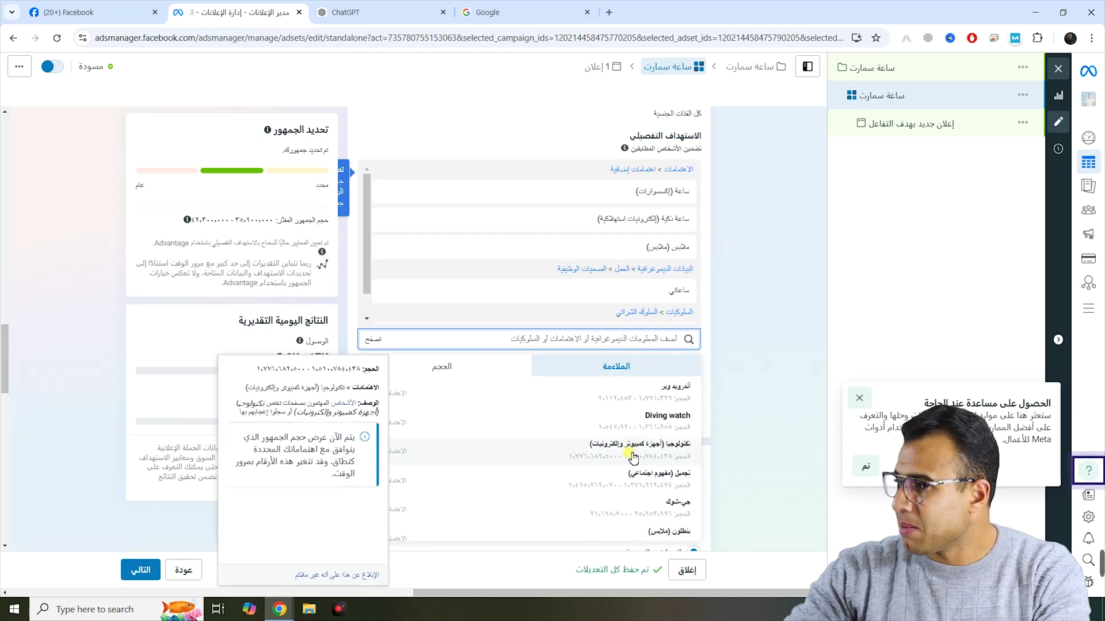
scroll(640, 487, "up", 2)
scroll(642, 490, "up", 1)
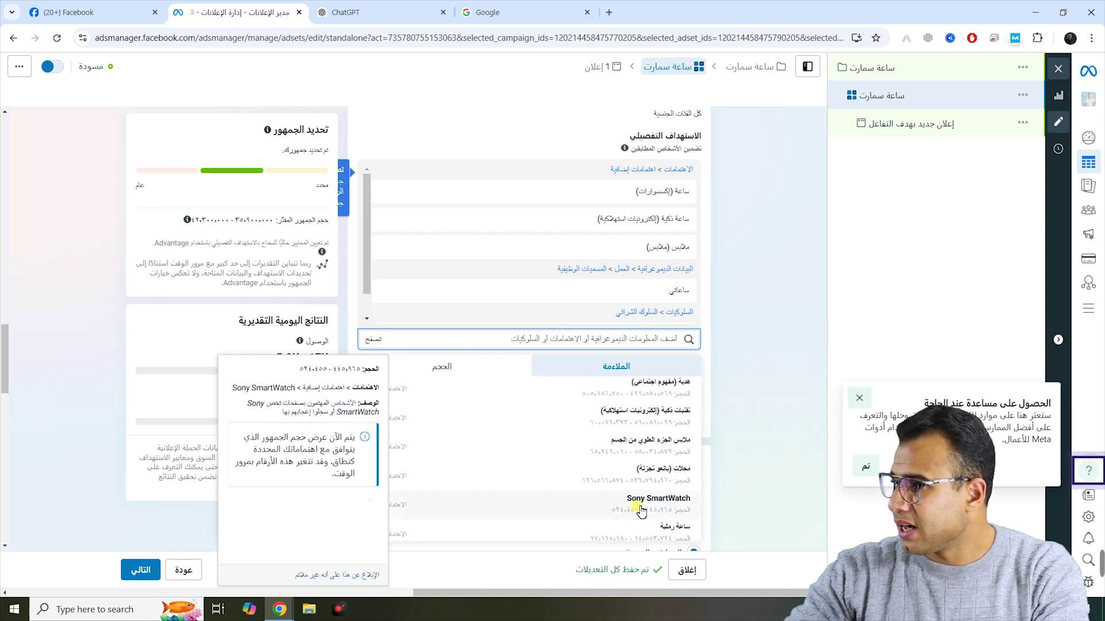
left_click(644, 501)
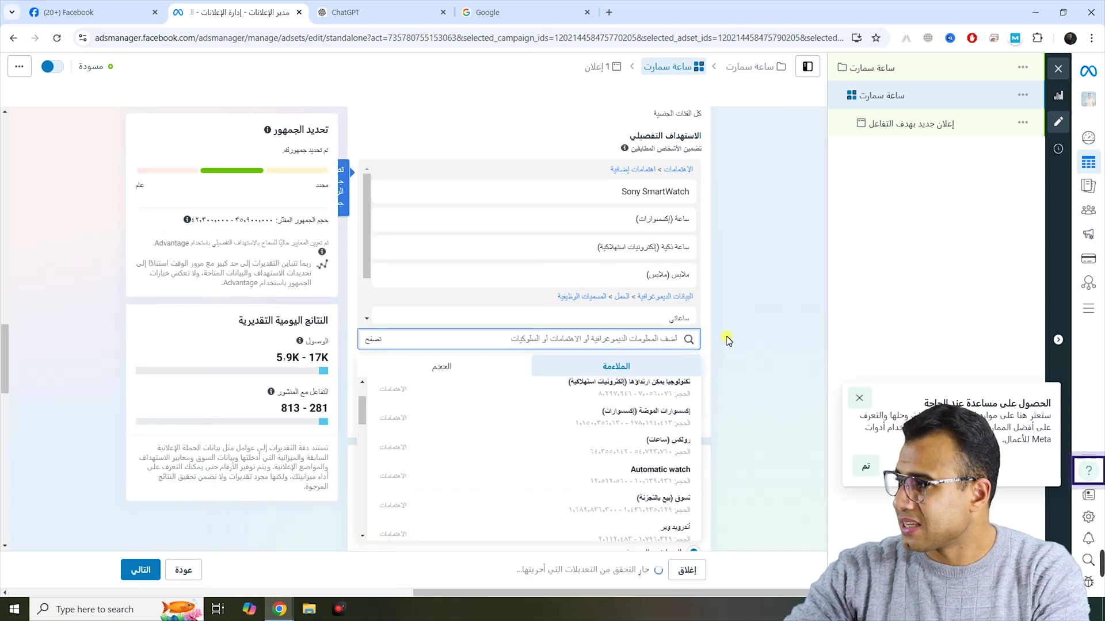
left_click(728, 339)
Review the estimated daily reach and the selected interests, job title and behaviour in the detailed targeting.
mouse_move(623, 297)
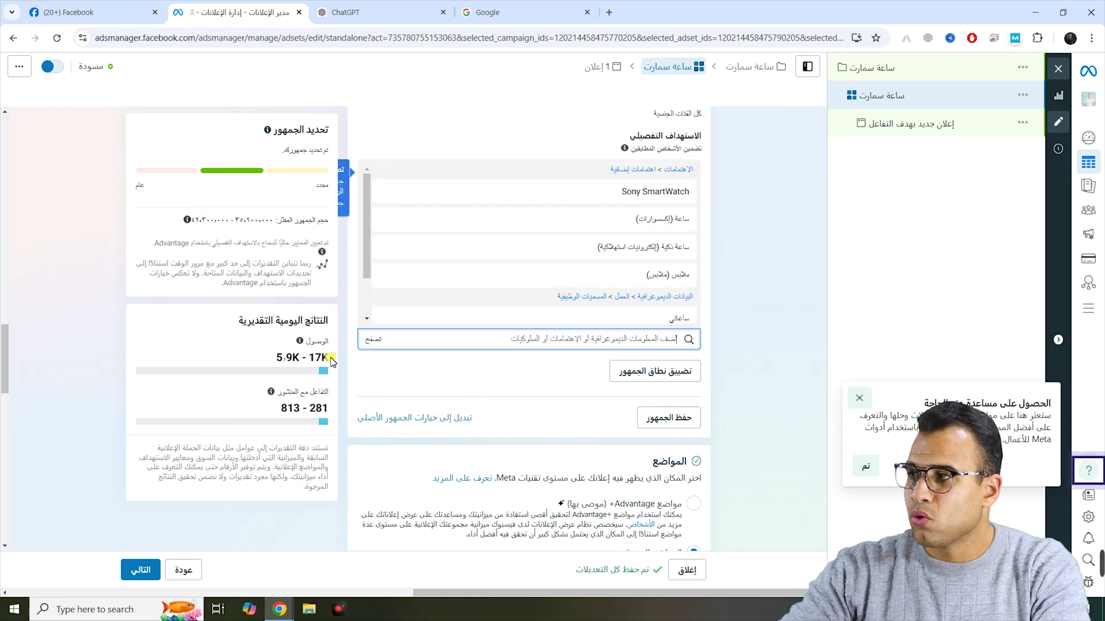
left_click_drag(331, 362, 273, 363)
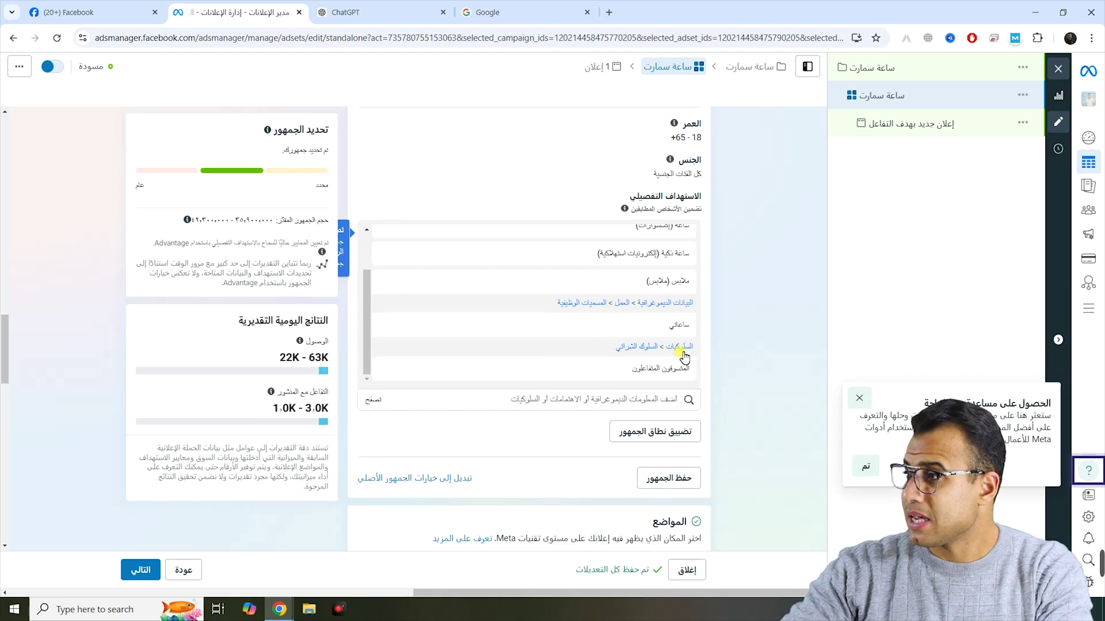
scroll(632, 397, "down", 1)
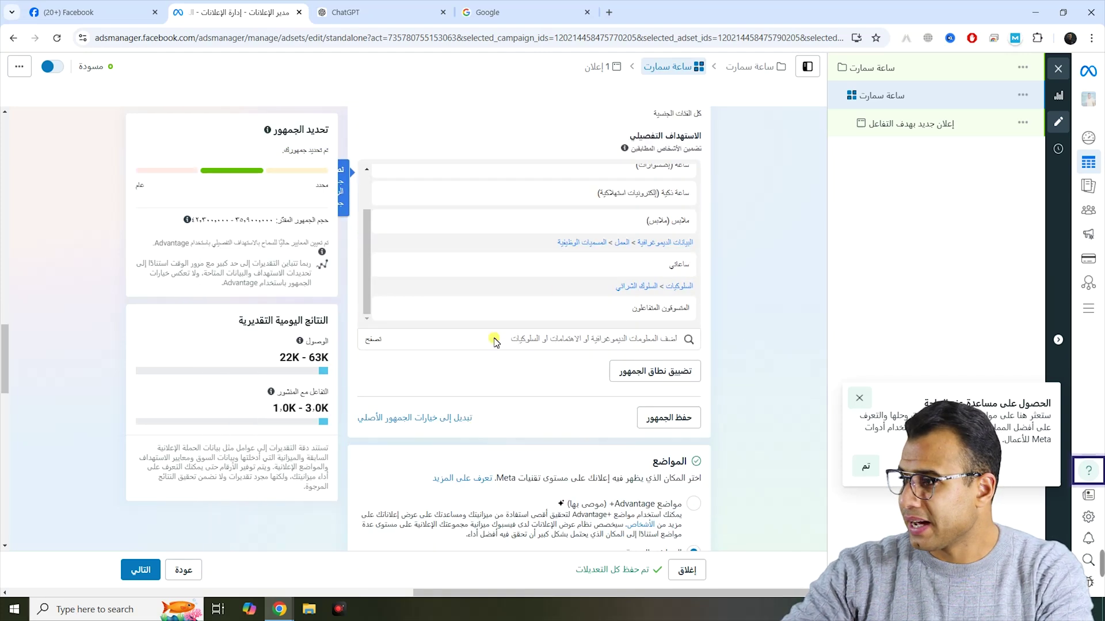
Proceed from the ad set to the ad level and keep the ad setup on using an existing post (استخدام منشور حالي).
scroll(616, 380, "down", 10)
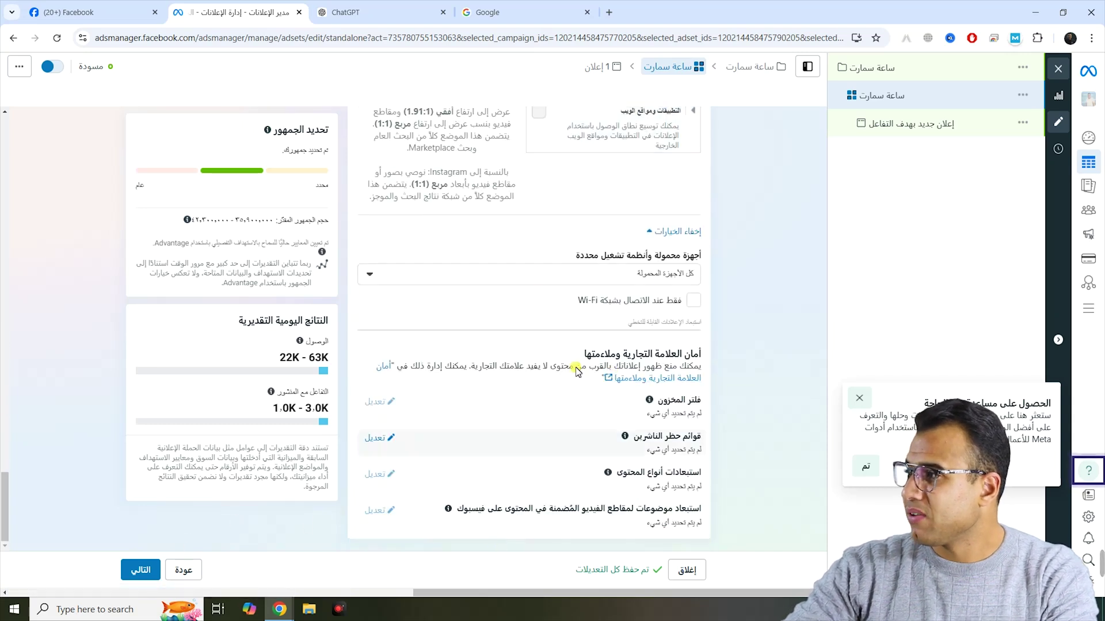
left_click(144, 570)
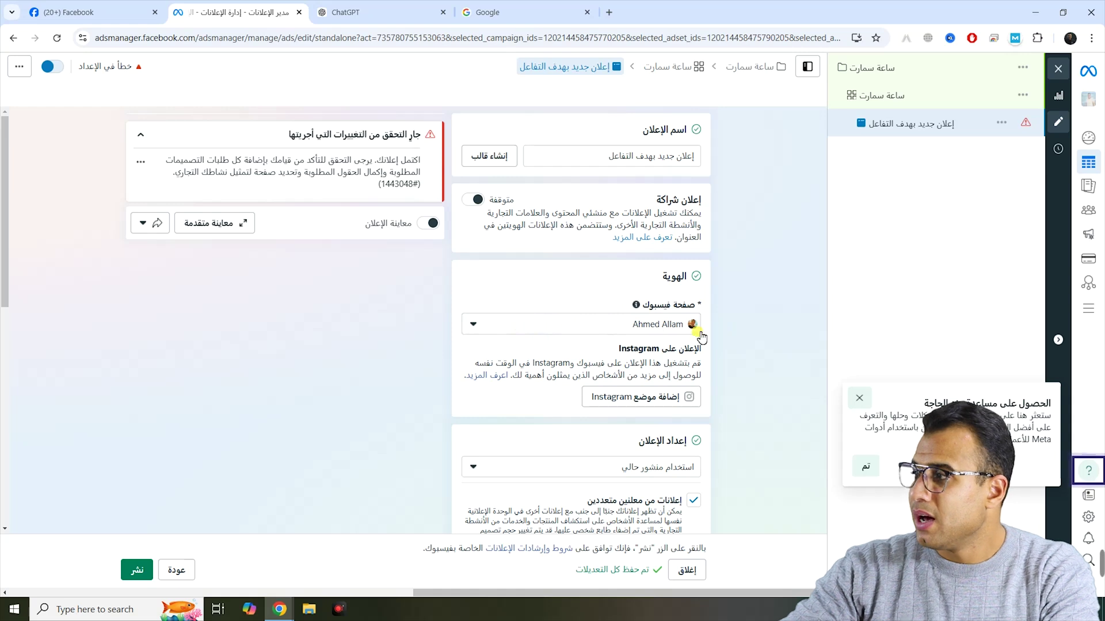
scroll(693, 337, "down", 4)
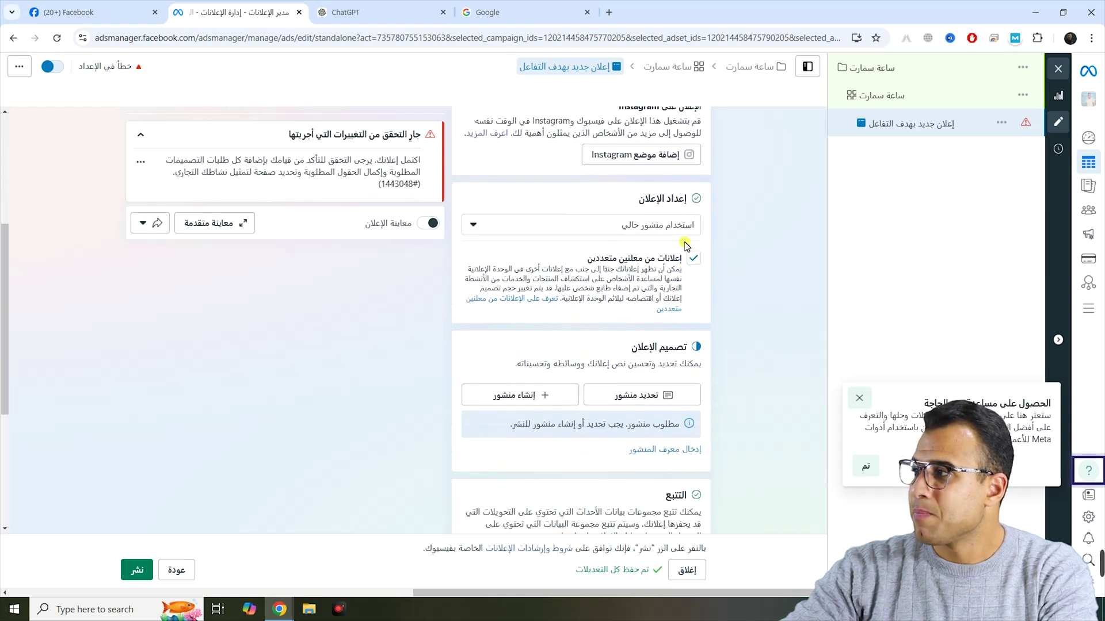
left_click(660, 229)
left_click(646, 274)
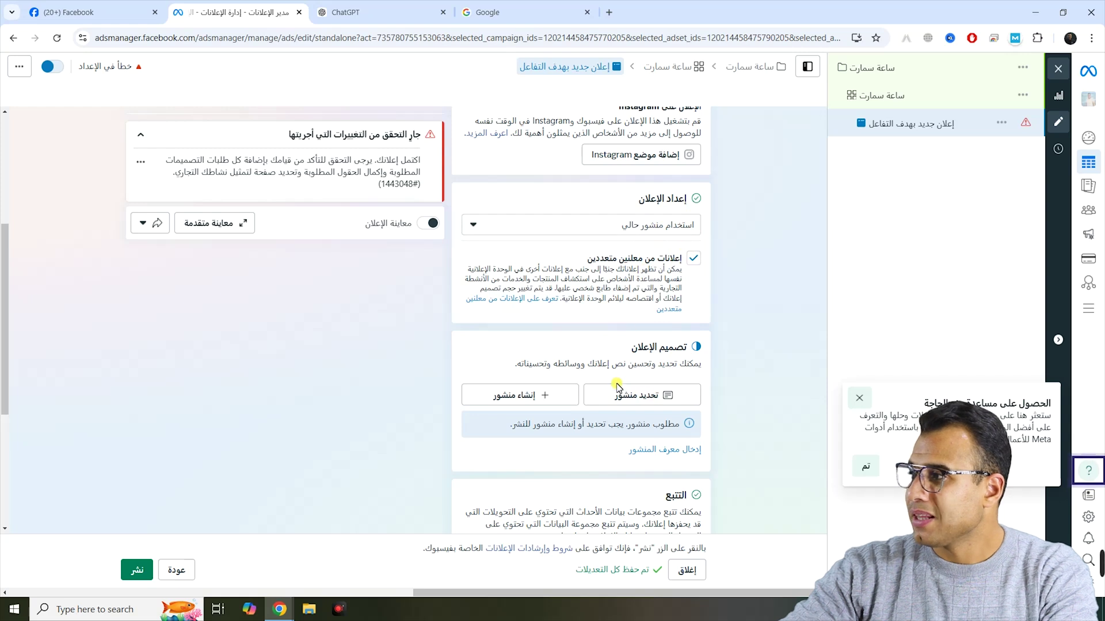
Select the Facebook smartwatch album post dated 2025/01/13 as the ad creative and check its preview.
left_click(639, 397)
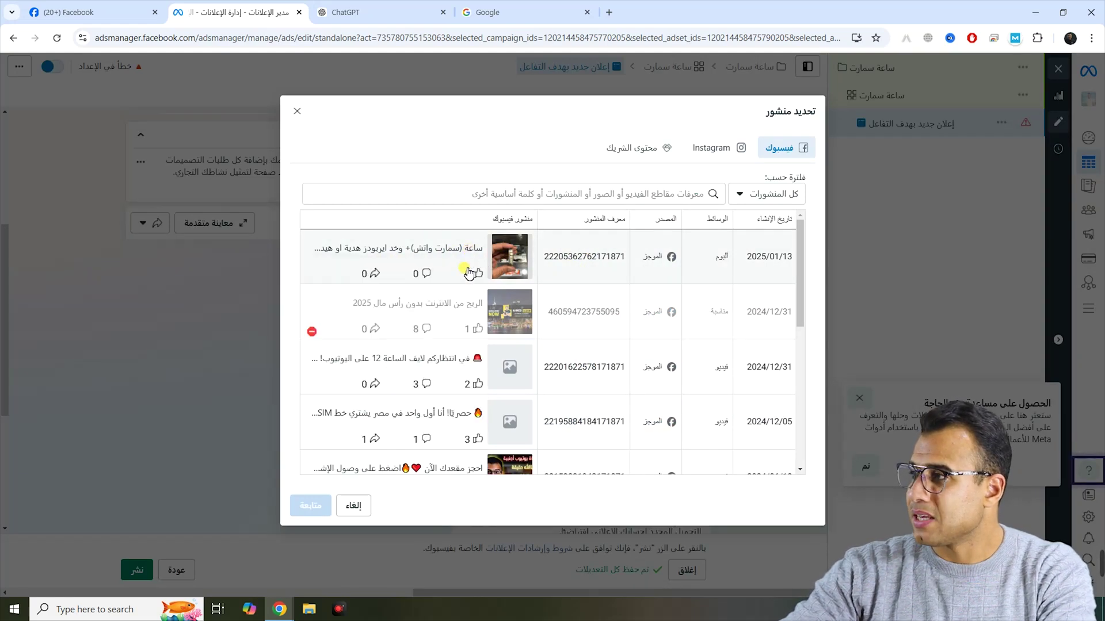
left_click(471, 270)
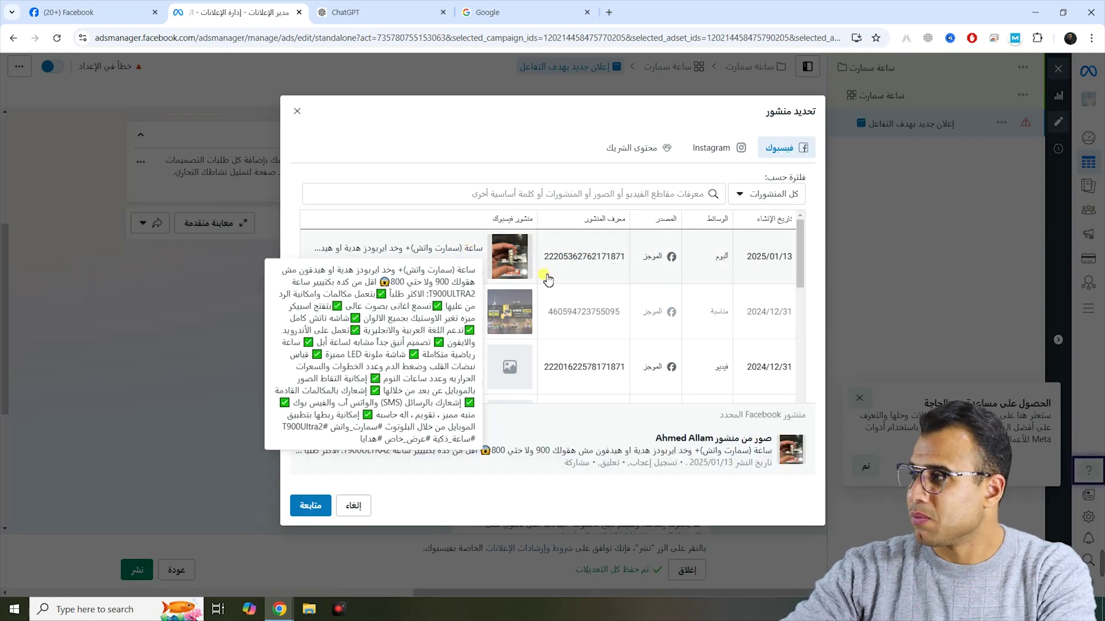
left_click(306, 512)
scroll(491, 295, "down", 2)
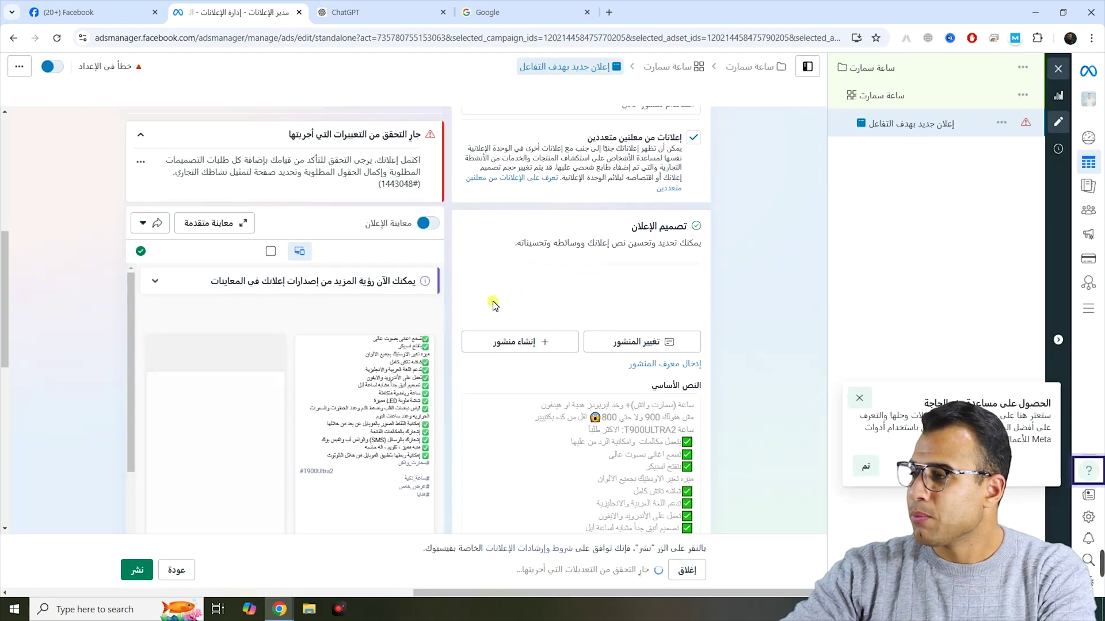
scroll(356, 306, "down", 2)
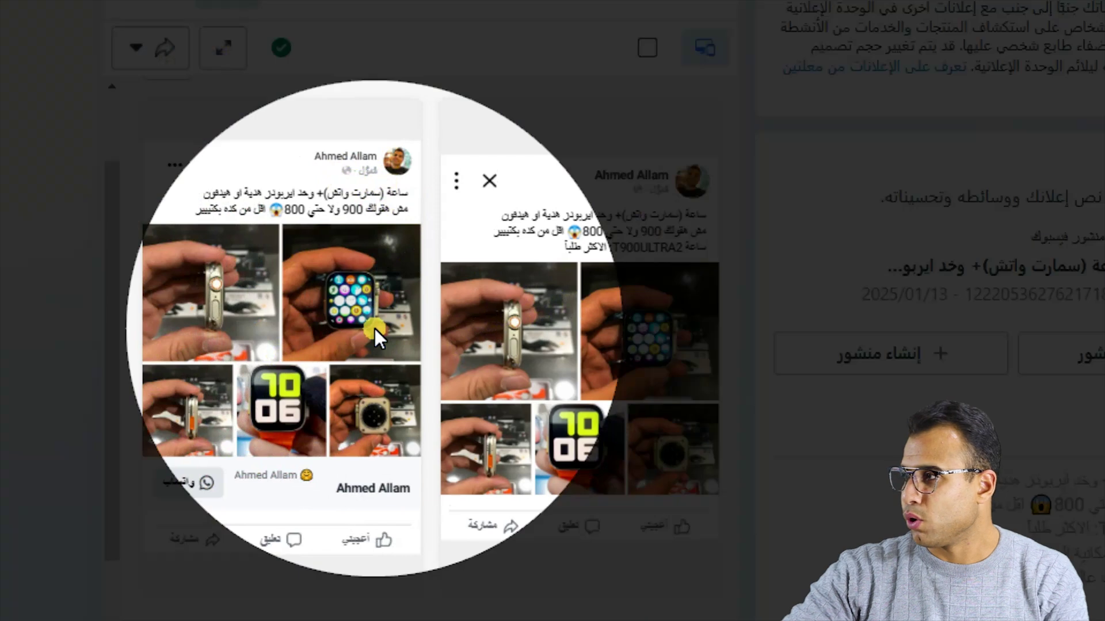
Set the ad's call to action to no button (بلا زر) and update the original post to remove its WhatsApp button.
scroll(666, 363, "down", 6)
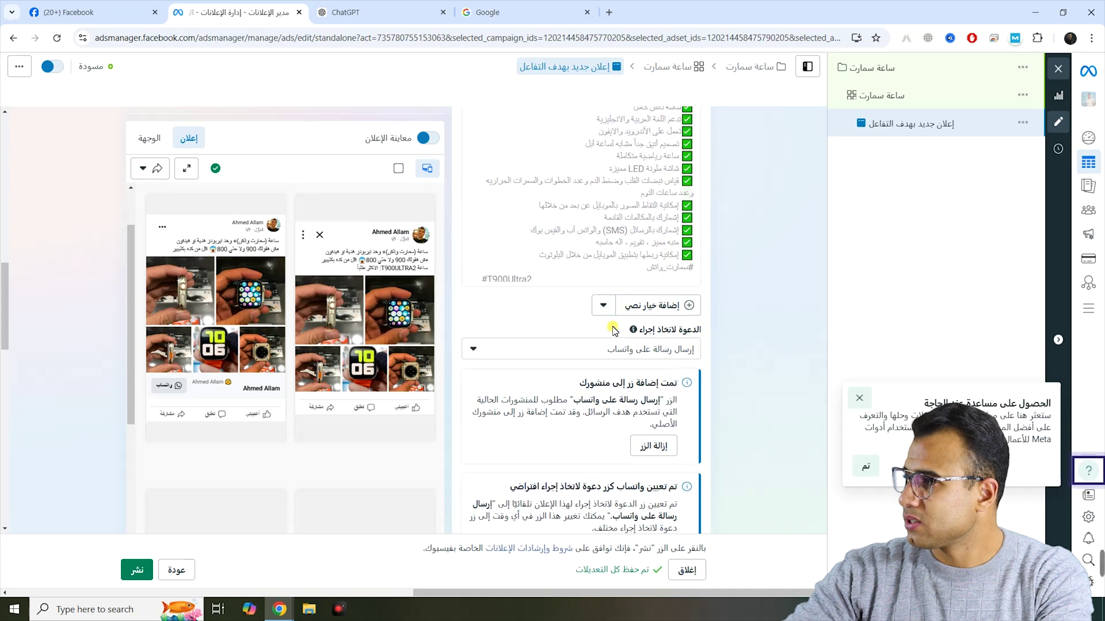
scroll(619, 348, "down", 1)
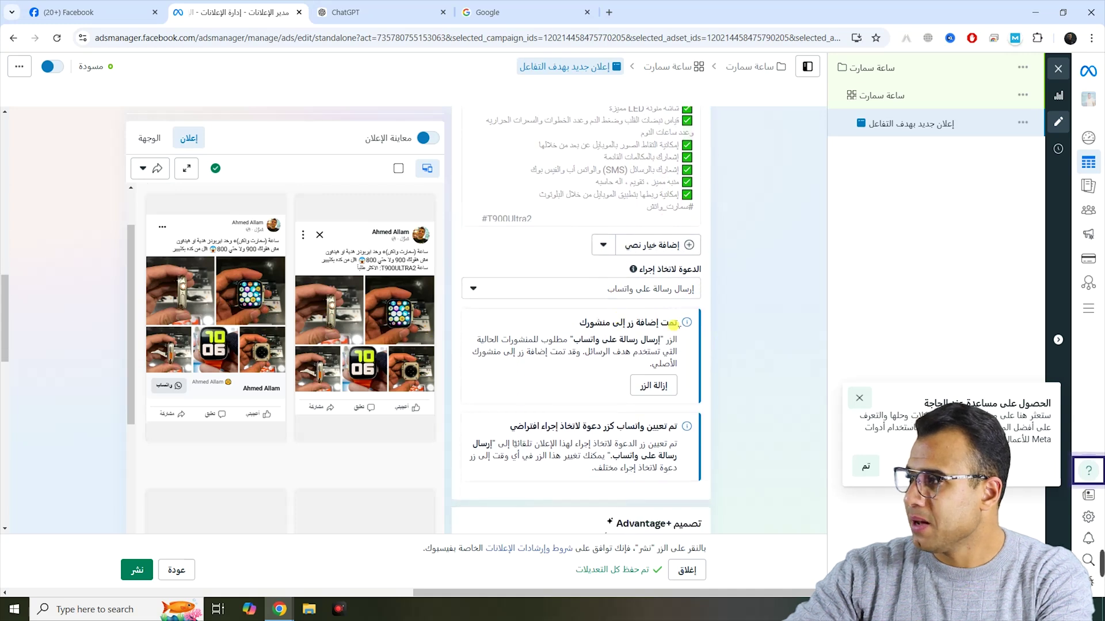
left_click(679, 296)
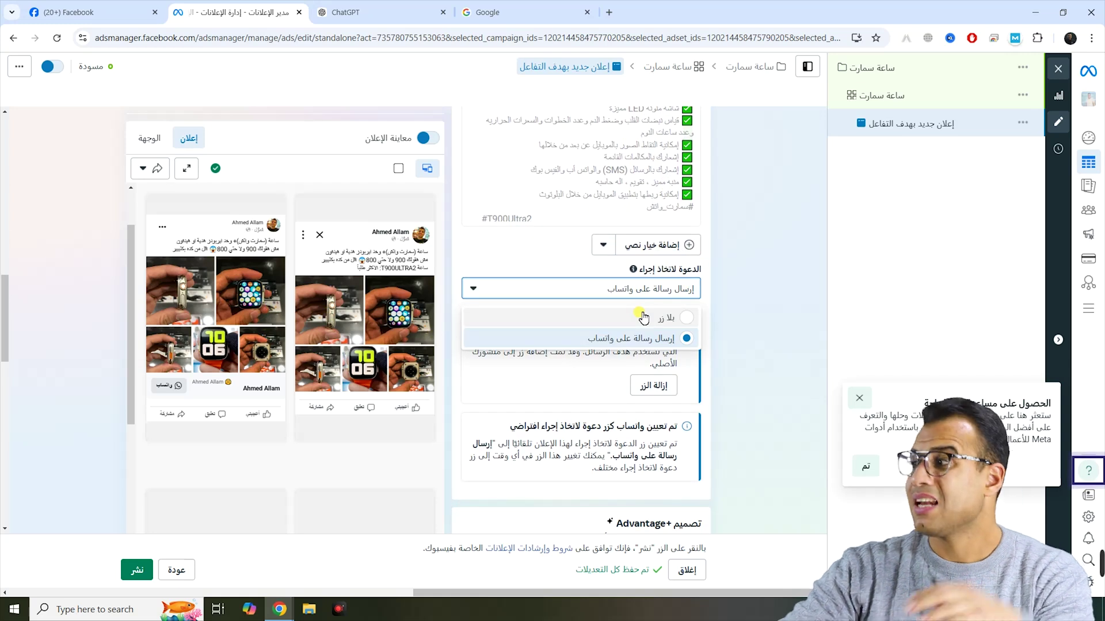
left_click(643, 318)
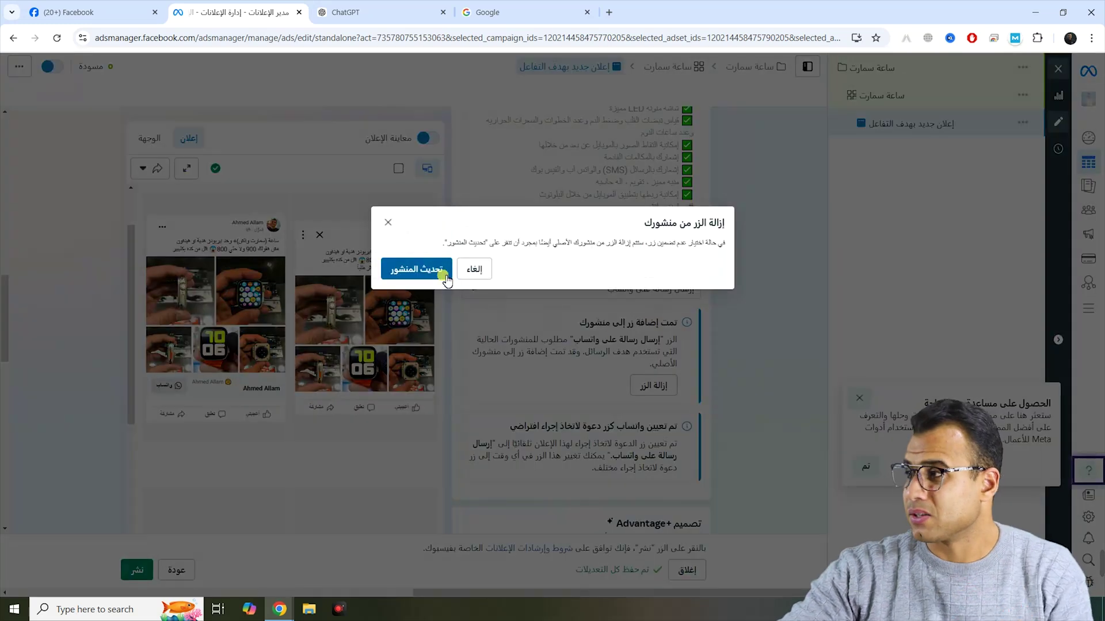
left_click(433, 269)
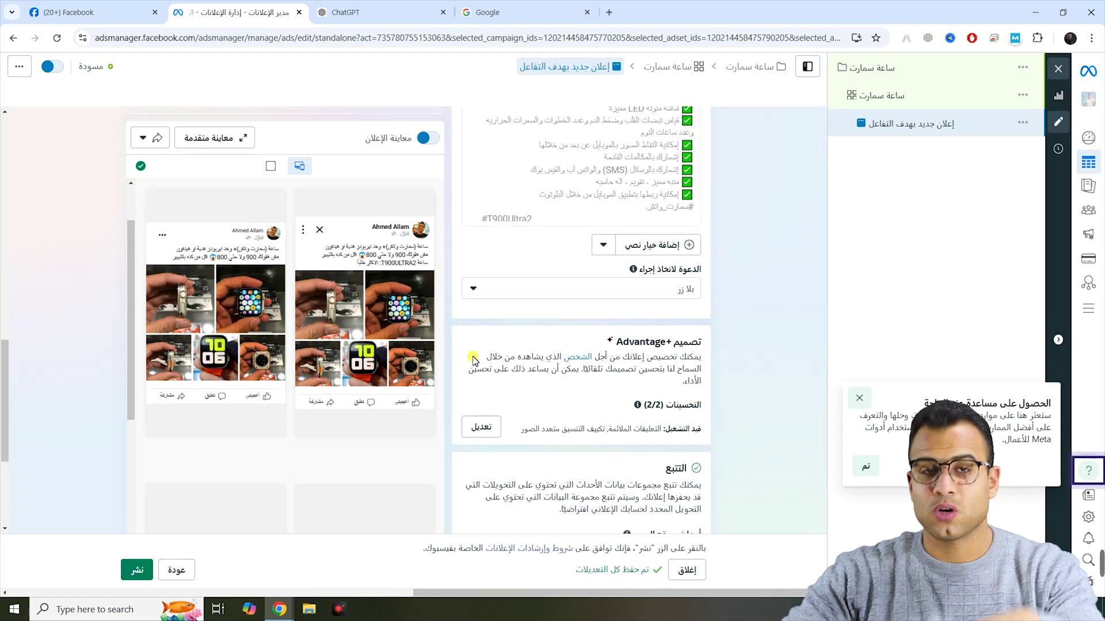
left_click(596, 293)
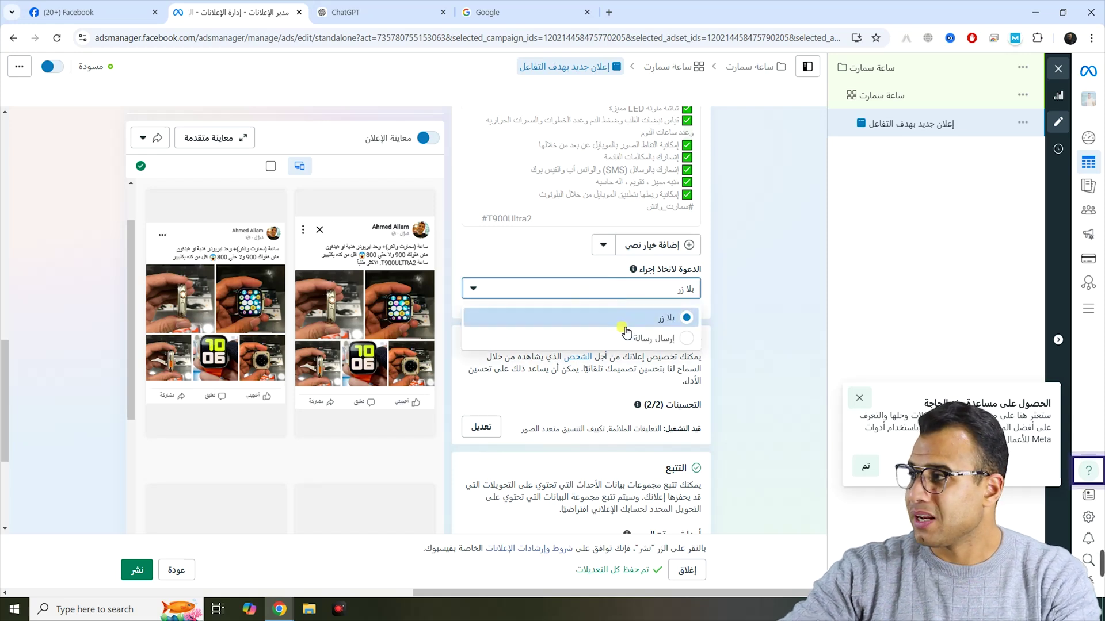
left_click(663, 323)
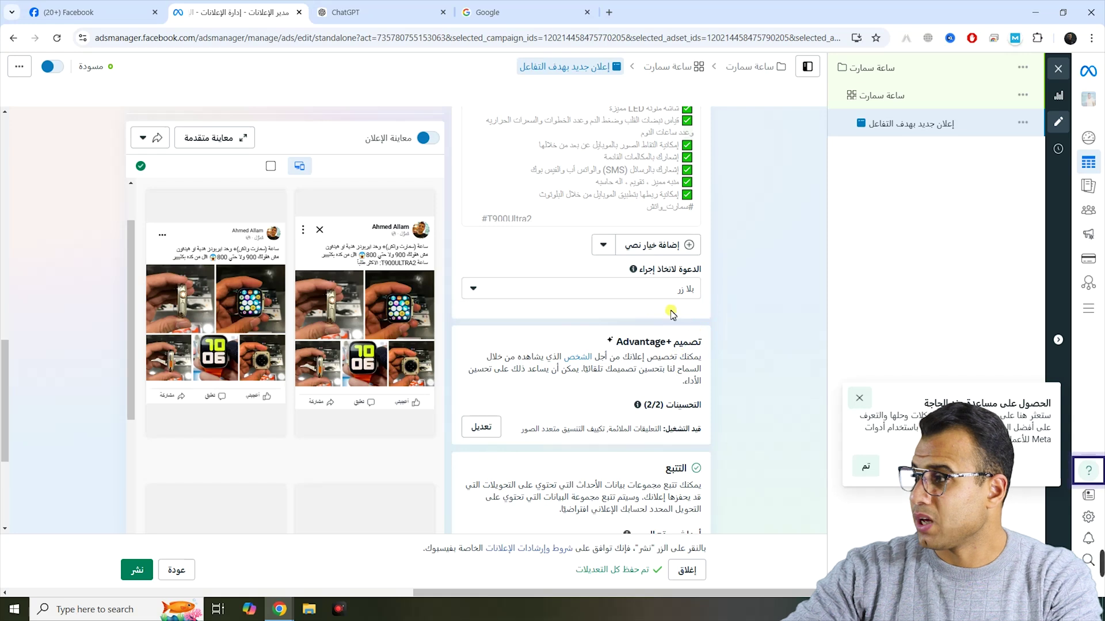
Review the ad's Advantage+ creative enhancements, tracking events and URL parameters along with the rest of the ad settings.
scroll(682, 322, "down", 3)
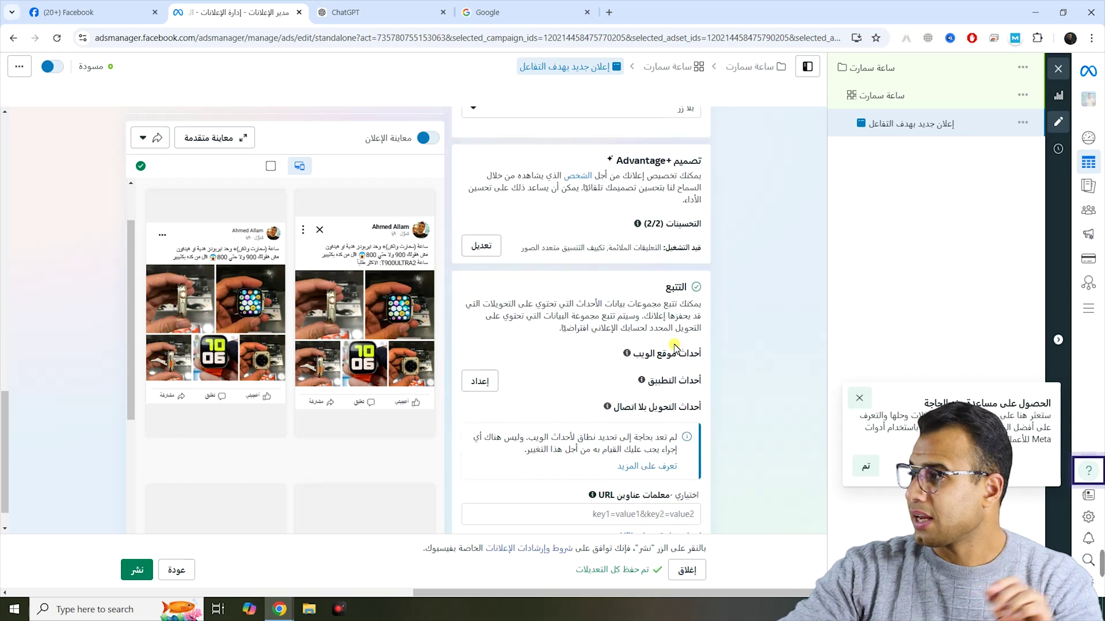
scroll(670, 354, "down", 1)
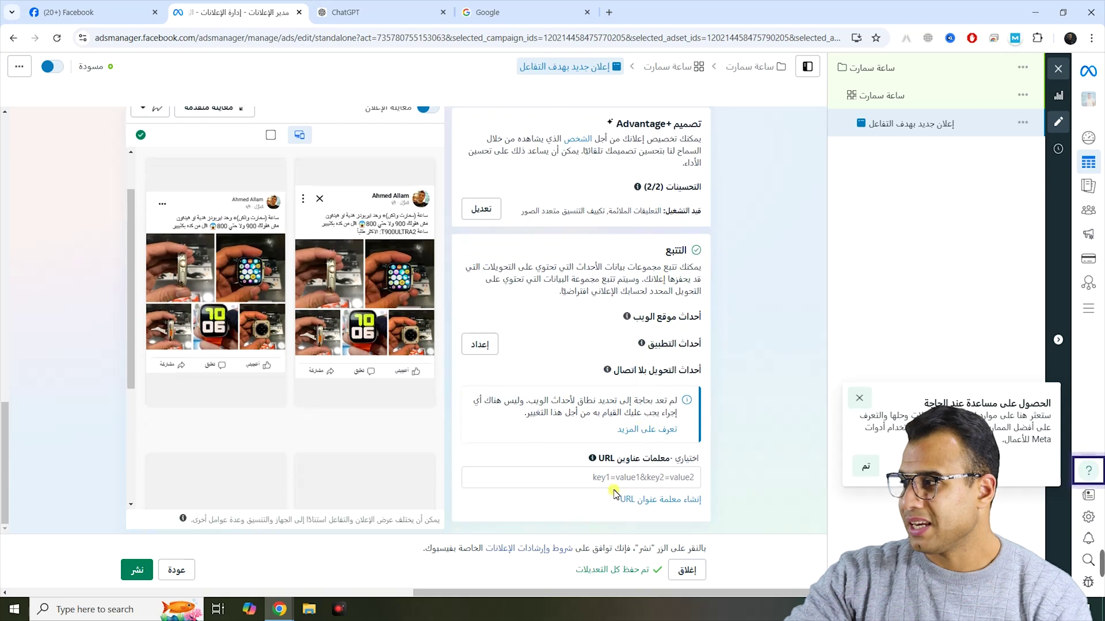
scroll(621, 443, "up", 3)
scroll(625, 435, "up", 4)
scroll(620, 409, "down", 6)
scroll(614, 381, "up", 8)
scroll(615, 381, "down", 5)
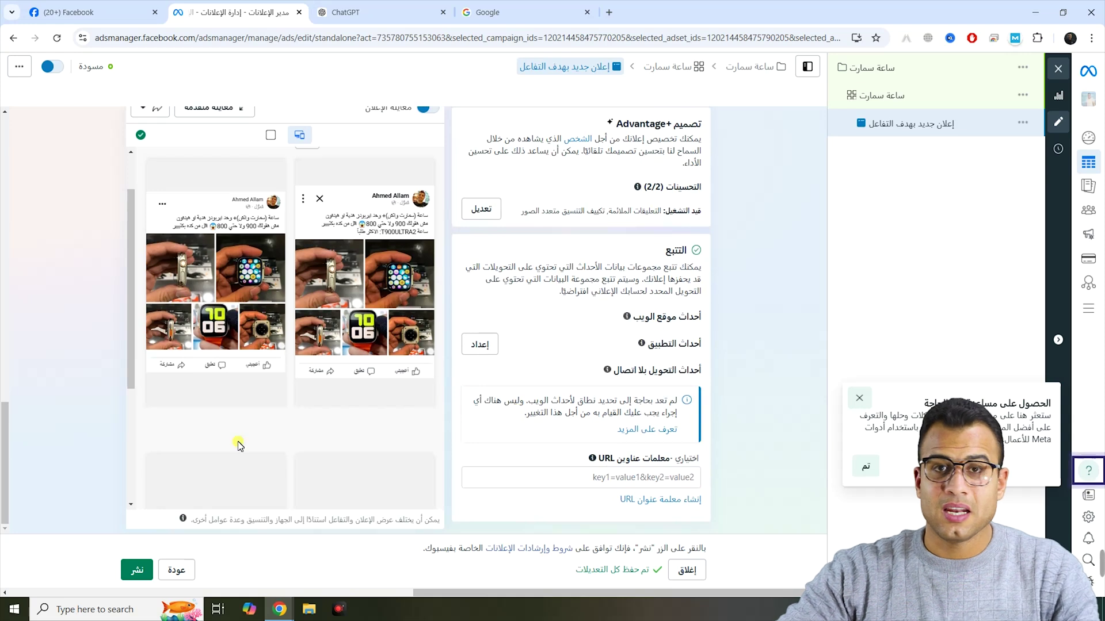
Publish the smartwatch campaign (ساعة سمارت) with its ad set and ad, and check the publishing details.
left_click(141, 572)
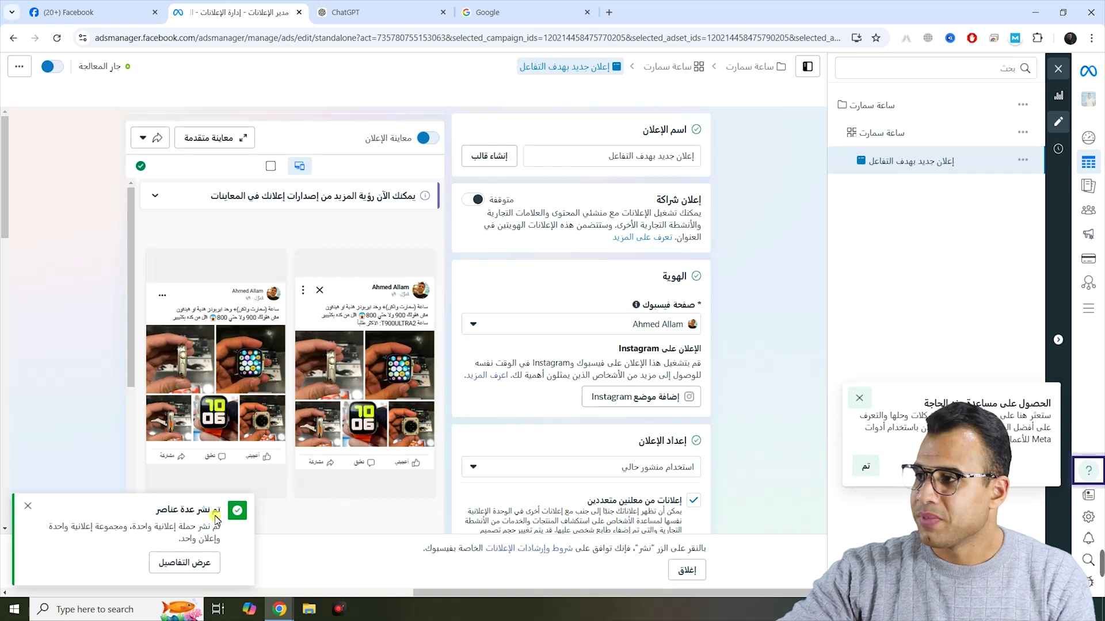
left_click(207, 566)
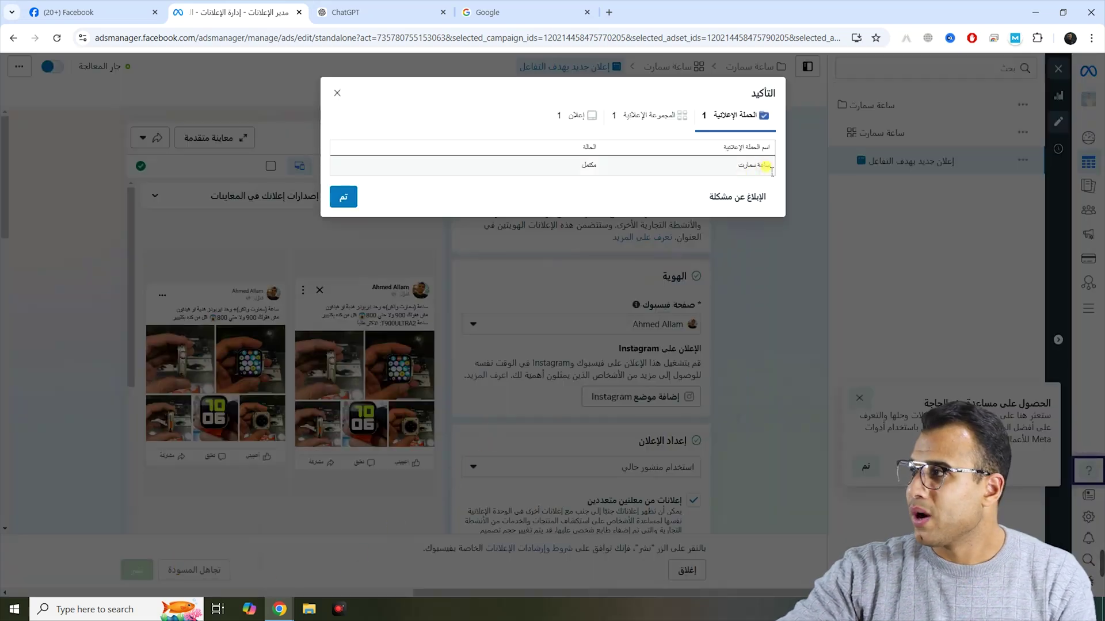
left_click(343, 197)
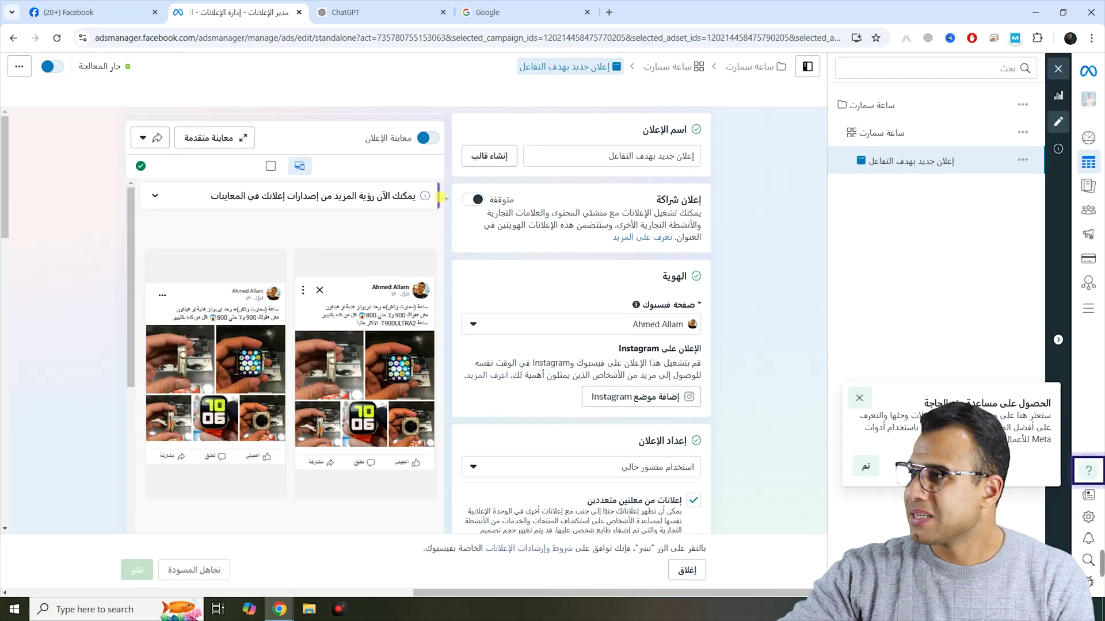
Leave the ad editor for the main Ads Manager (مدير الإعلانات) overview.
left_click(1088, 70)
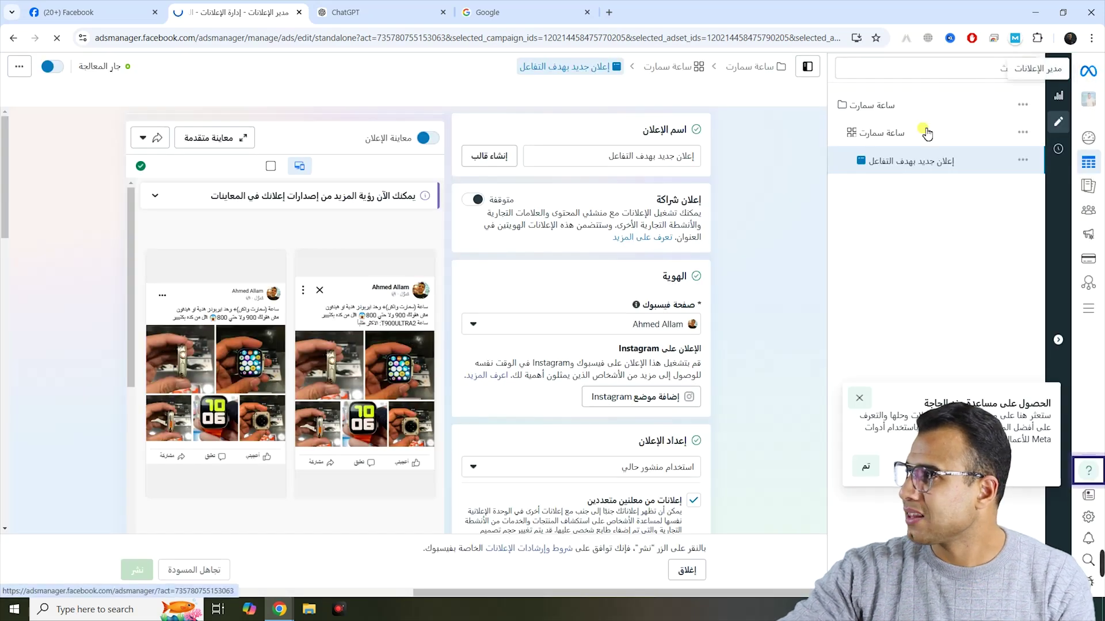